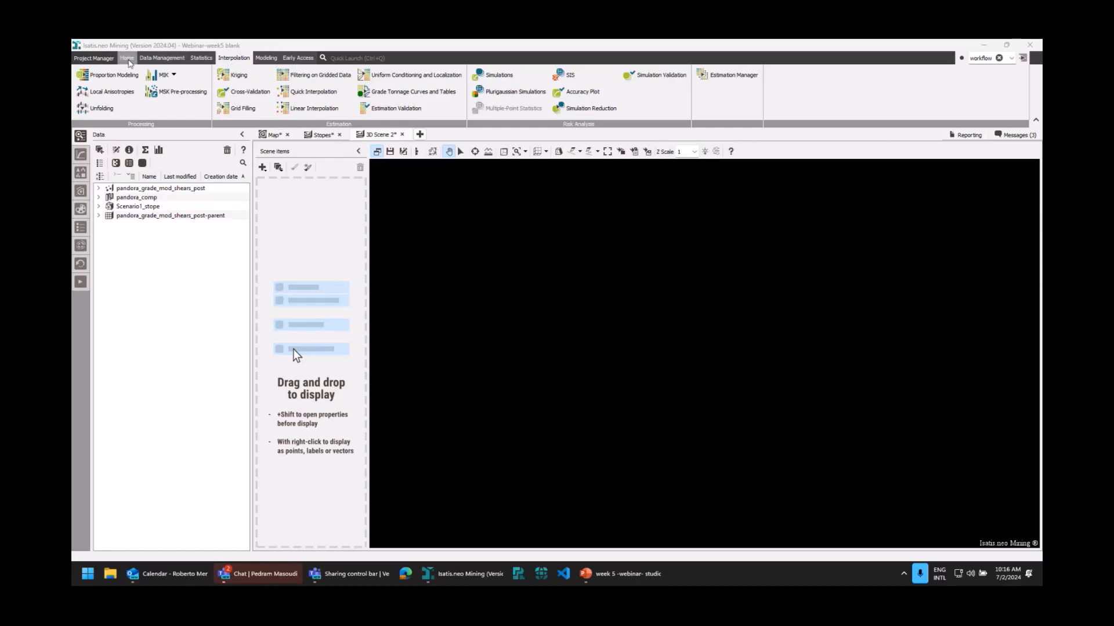
Open the Map scene and skim the project's resource lists, from geostatistical sets to batch files, returning to the data list.
{"action": "left_click", "coordinate": [127, 59]}
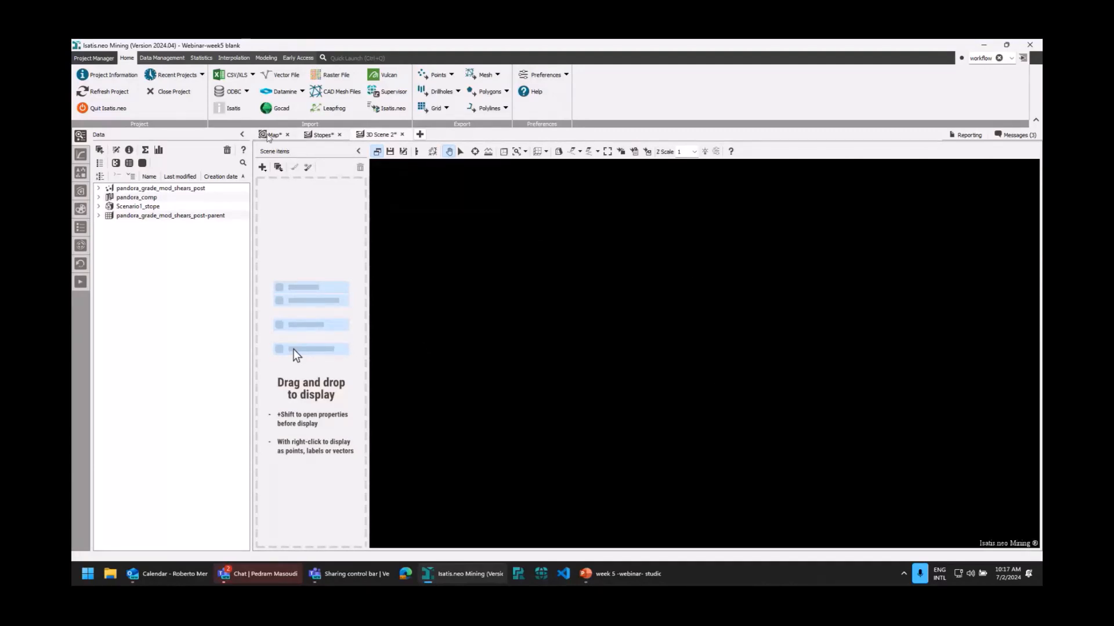
{"action": "left_click", "coordinate": [270, 134]}
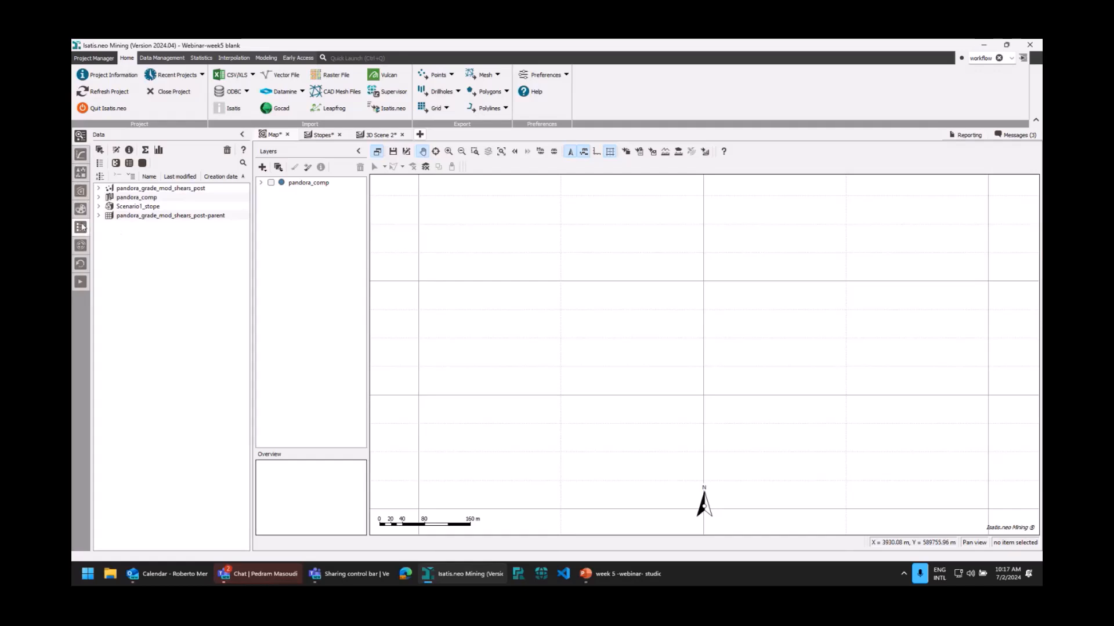
{"action": "left_click", "coordinate": [81, 155]}
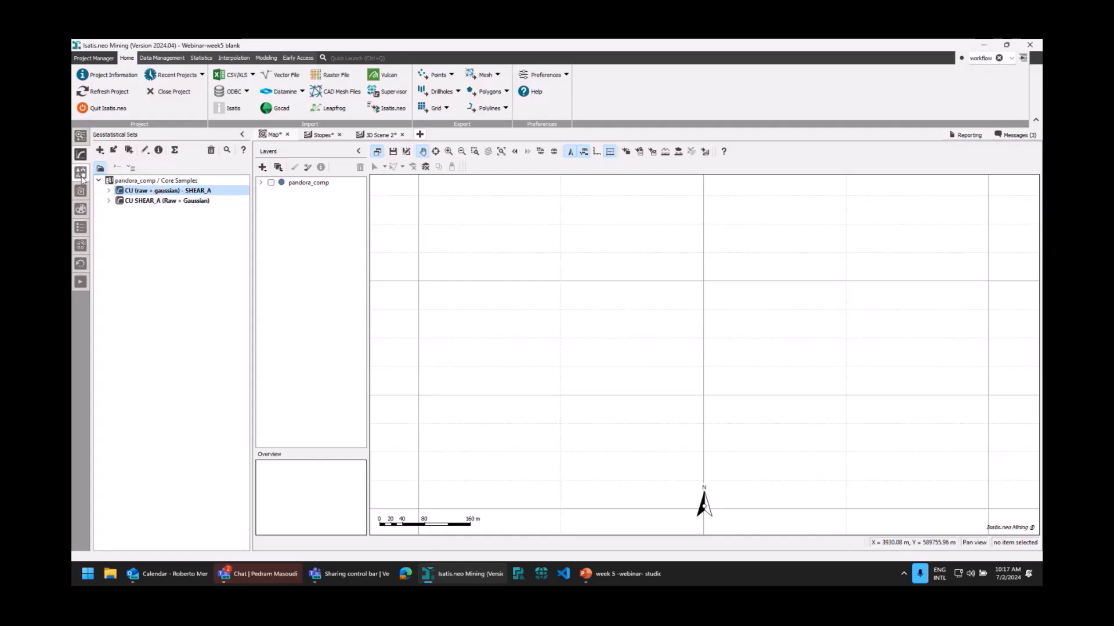
{"action": "left_click", "coordinate": [81, 176]}
{"action": "left_click", "coordinate": [81, 192]}
{"action": "left_click", "coordinate": [81, 210]}
{"action": "left_click", "coordinate": [80, 245]}
{"action": "left_click", "coordinate": [80, 263]}
{"action": "left_click", "coordinate": [80, 282]}
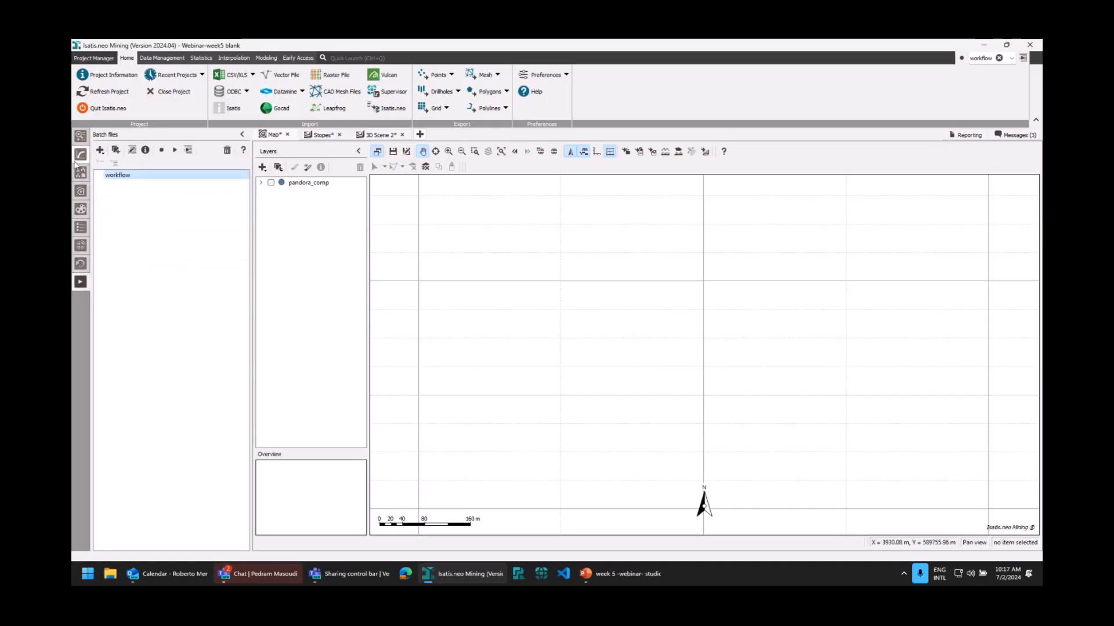
{"action": "left_click", "coordinate": [81, 136]}
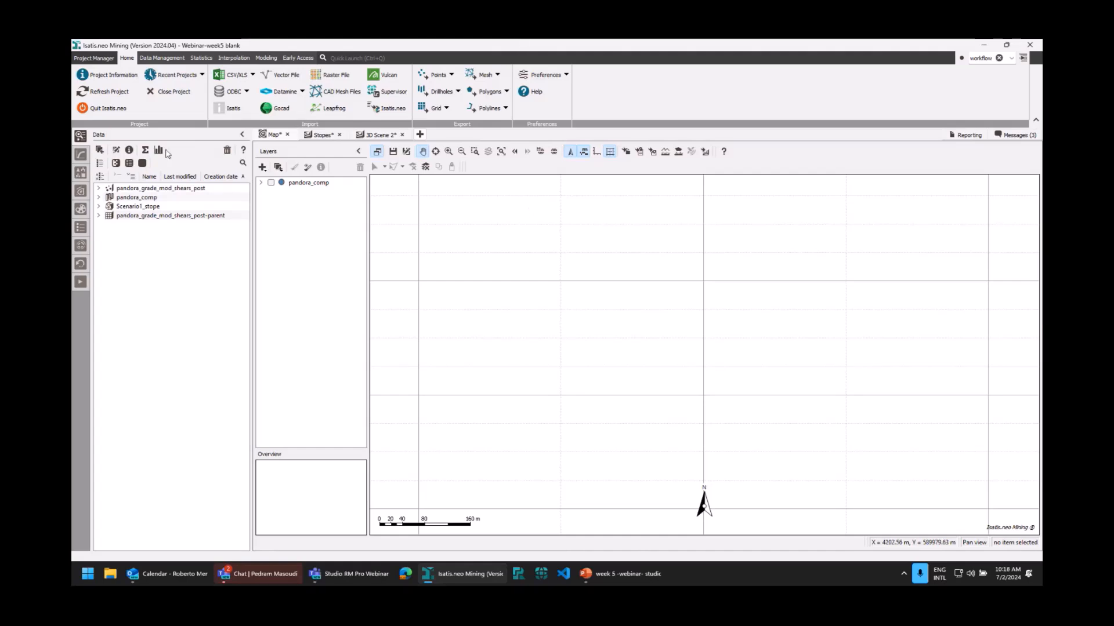
Examine the project's geostatistical sets, chart files, scenes, color scales, categorical catalogs, neighborhoods, rotation conventions and batch files in turn.
{"action": "left_click", "coordinate": [81, 155]}
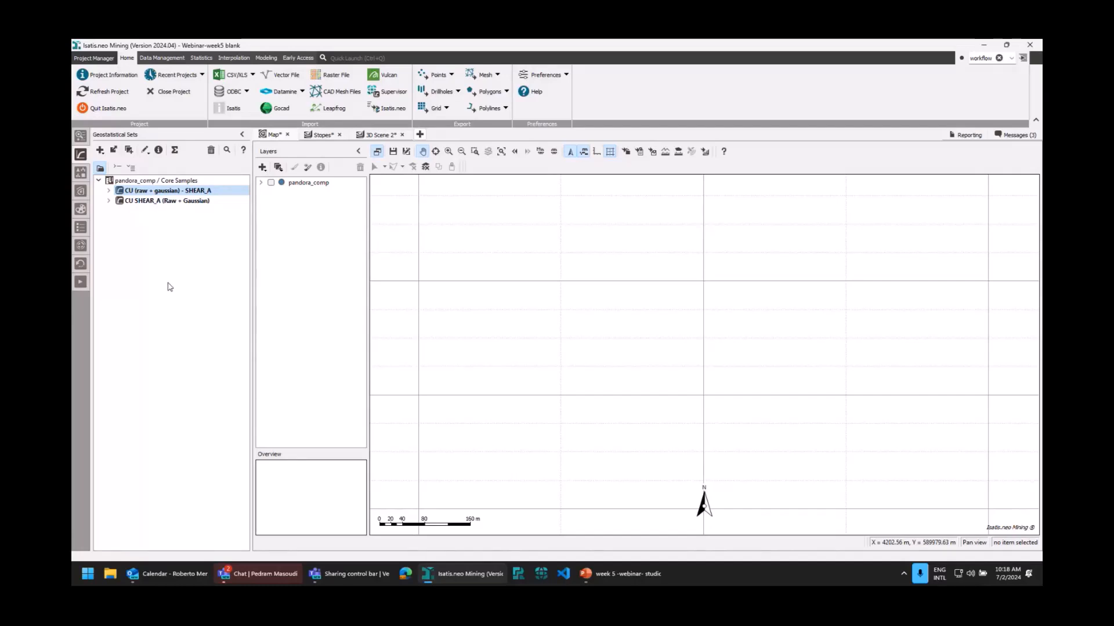
{"action": "left_click", "coordinate": [81, 174]}
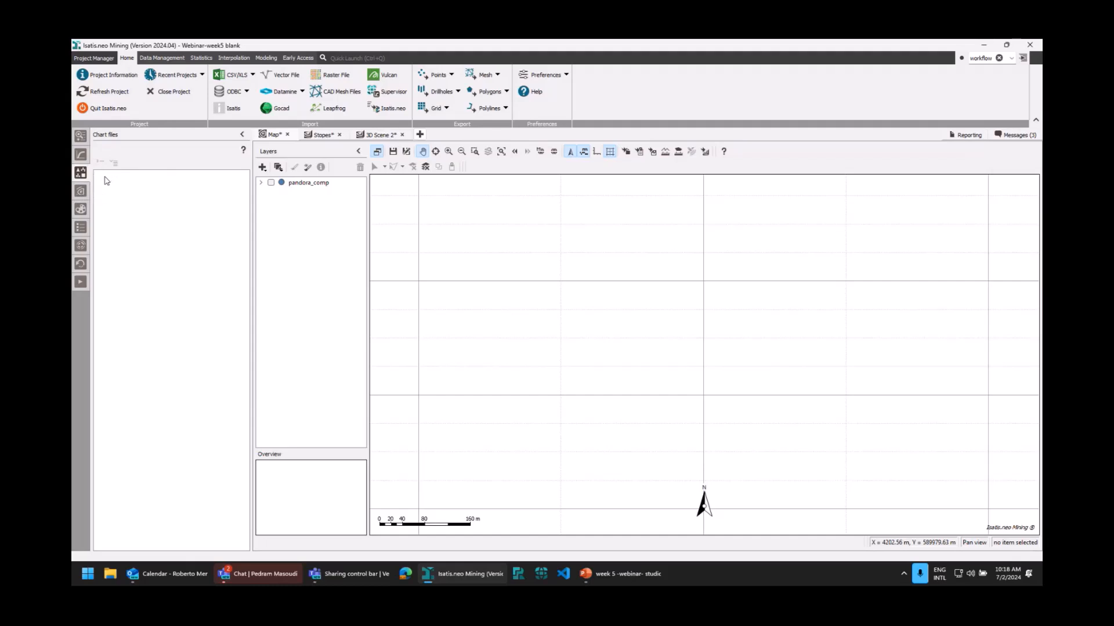
{"action": "left_click", "coordinate": [80, 191]}
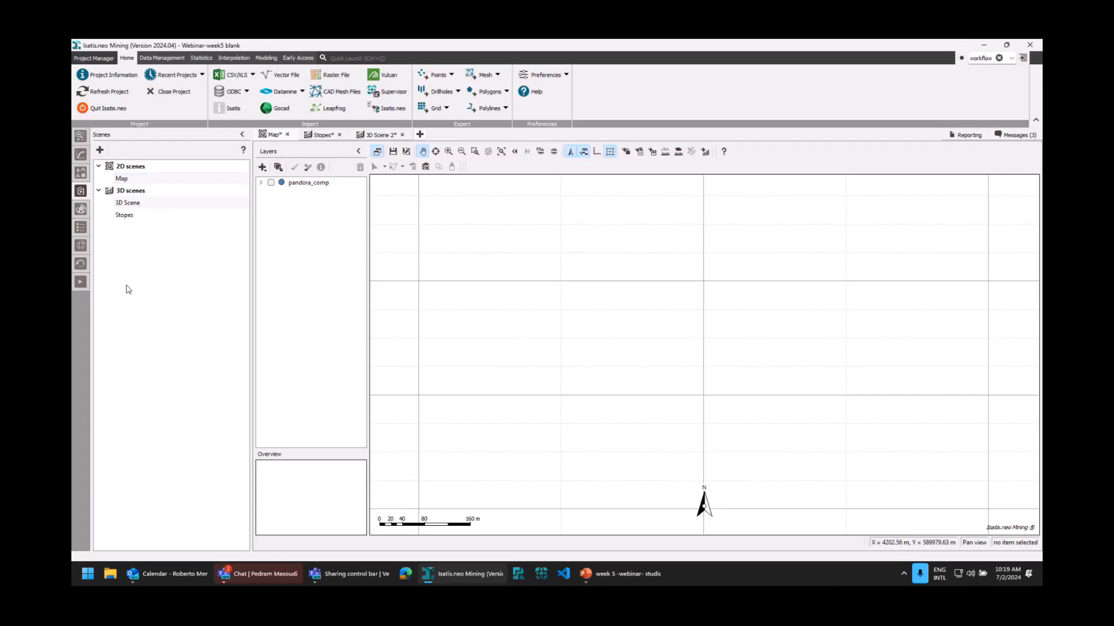
{"action": "left_click", "coordinate": [81, 209]}
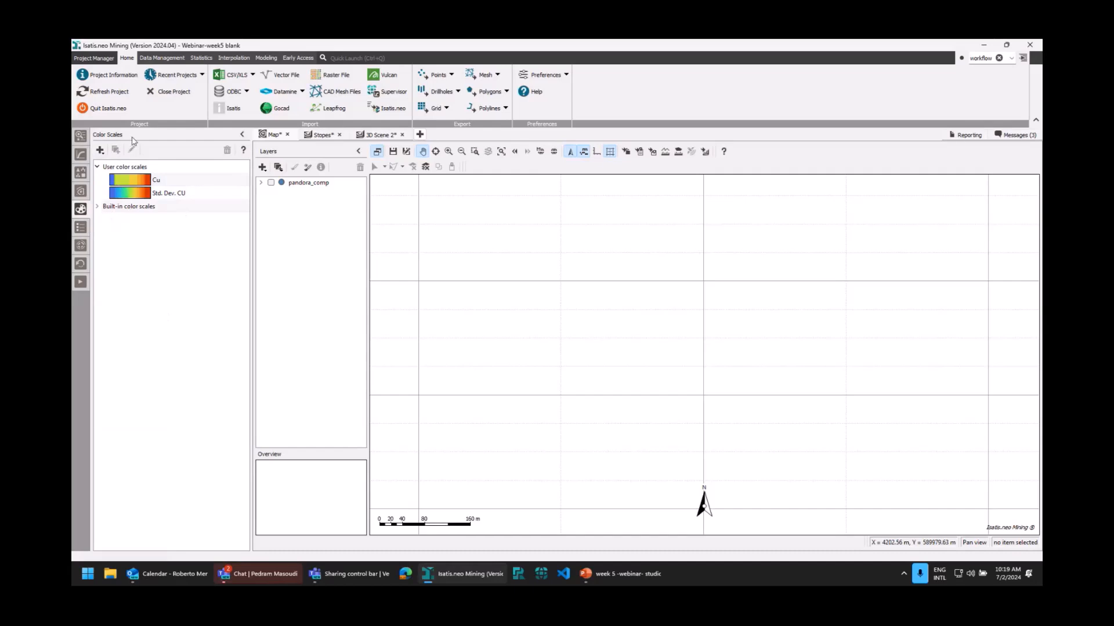
{"action": "left_click", "coordinate": [81, 227]}
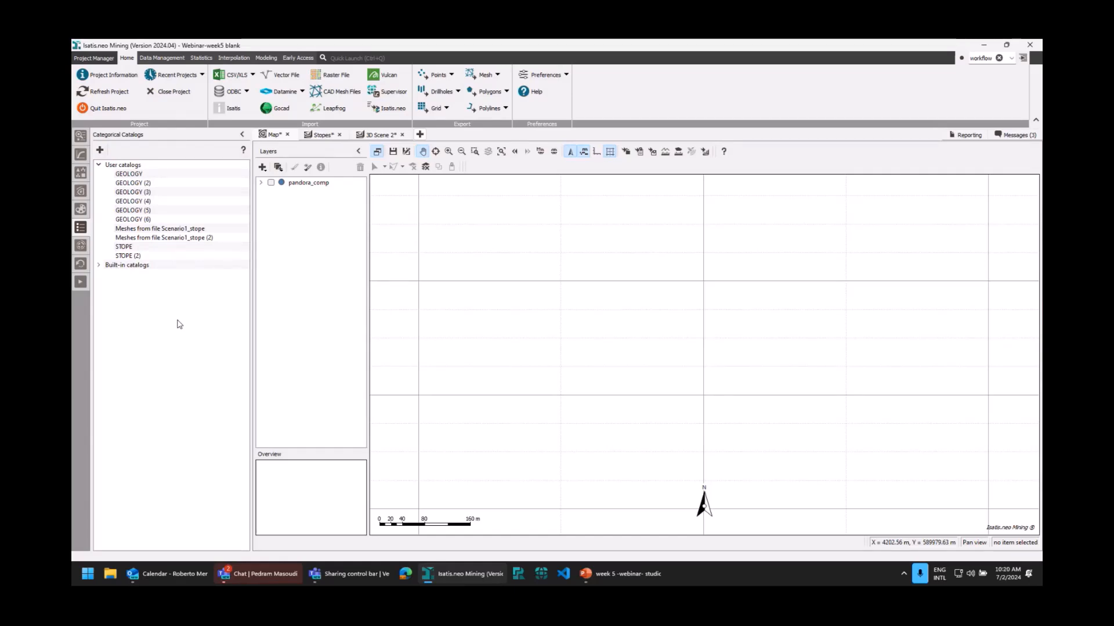
{"action": "left_click", "coordinate": [81, 246]}
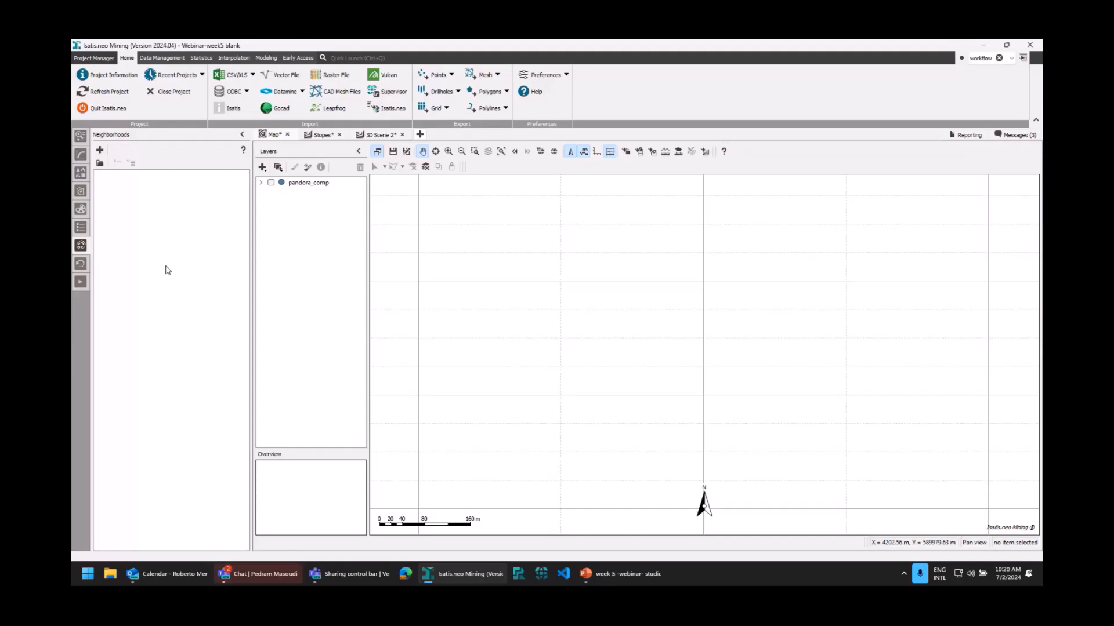
{"action": "left_click", "coordinate": [86, 266]}
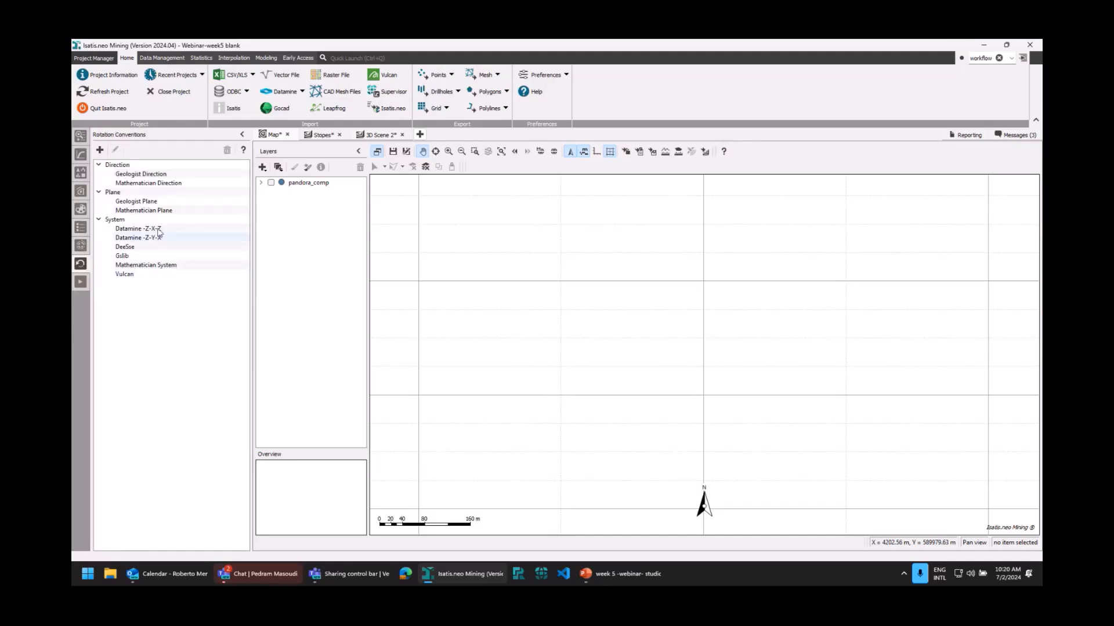
{"action": "left_click", "coordinate": [81, 282]}
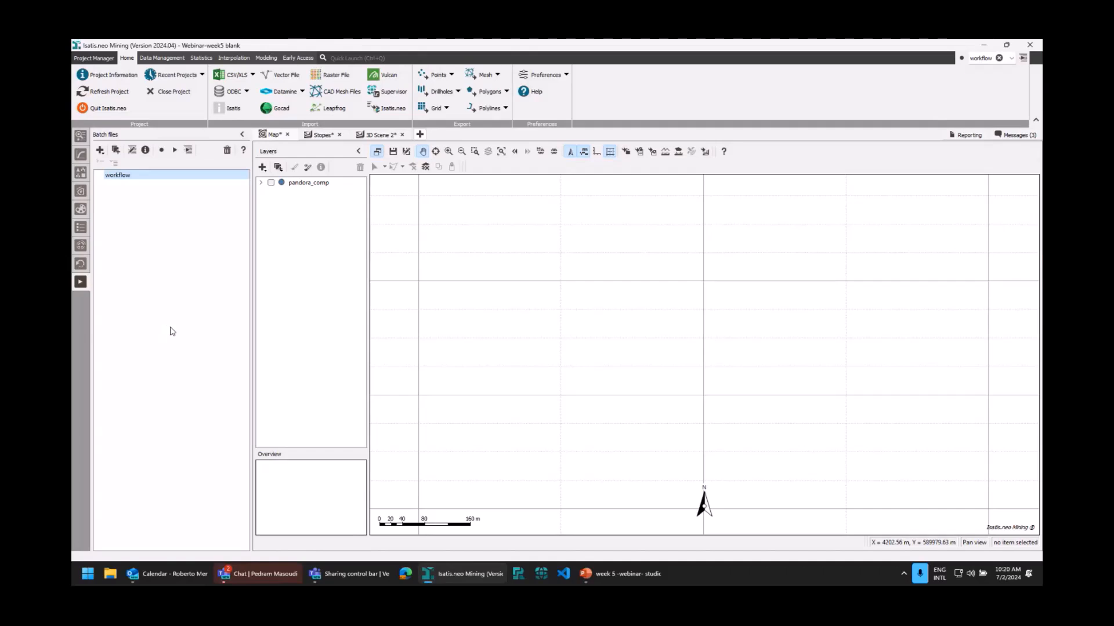
{"action": "left_click", "coordinate": [78, 138]}
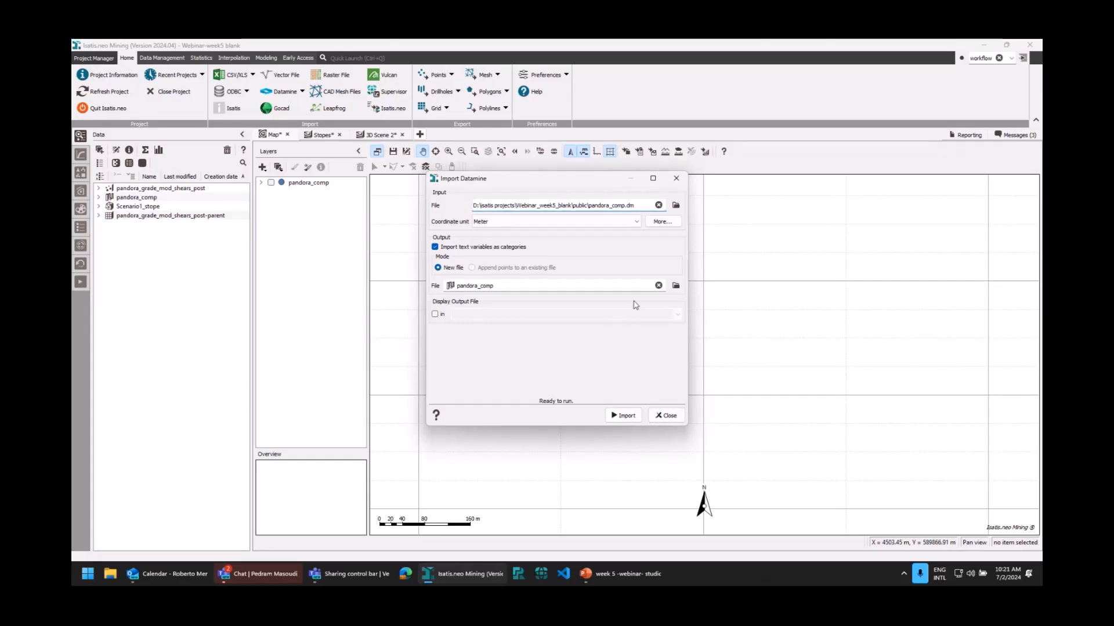
Review the Datamine import settings for pandora_comp without importing, and inspect the variables of its Core Samples.
{"action": "left_click", "coordinate": [672, 419]}
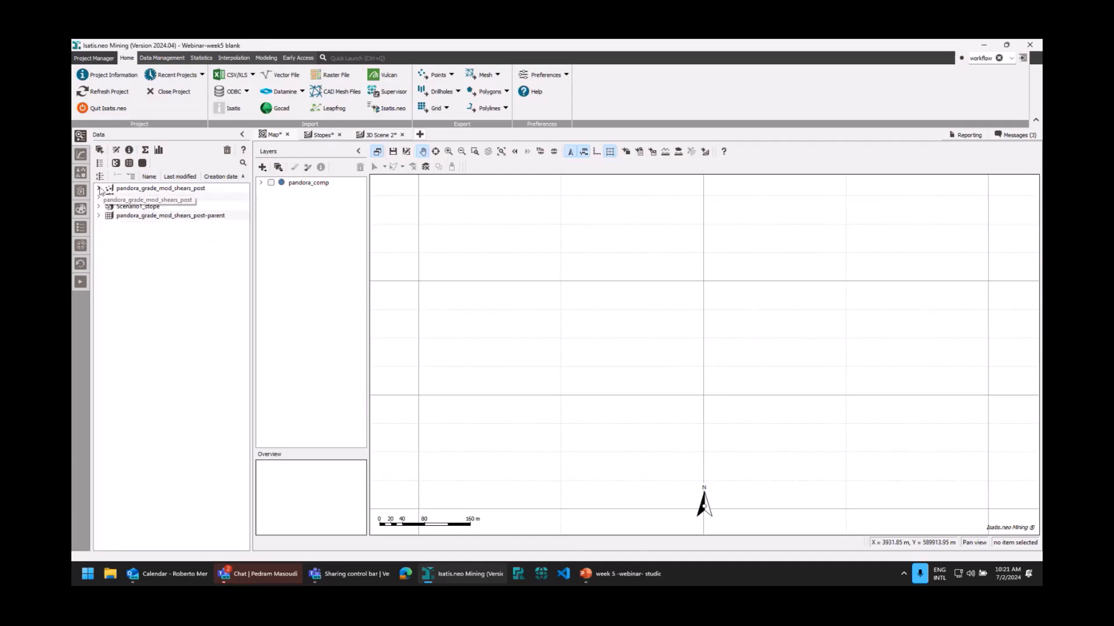
{"action": "left_click", "coordinate": [98, 198]}
{"action": "double_click", "coordinate": [131, 233]}
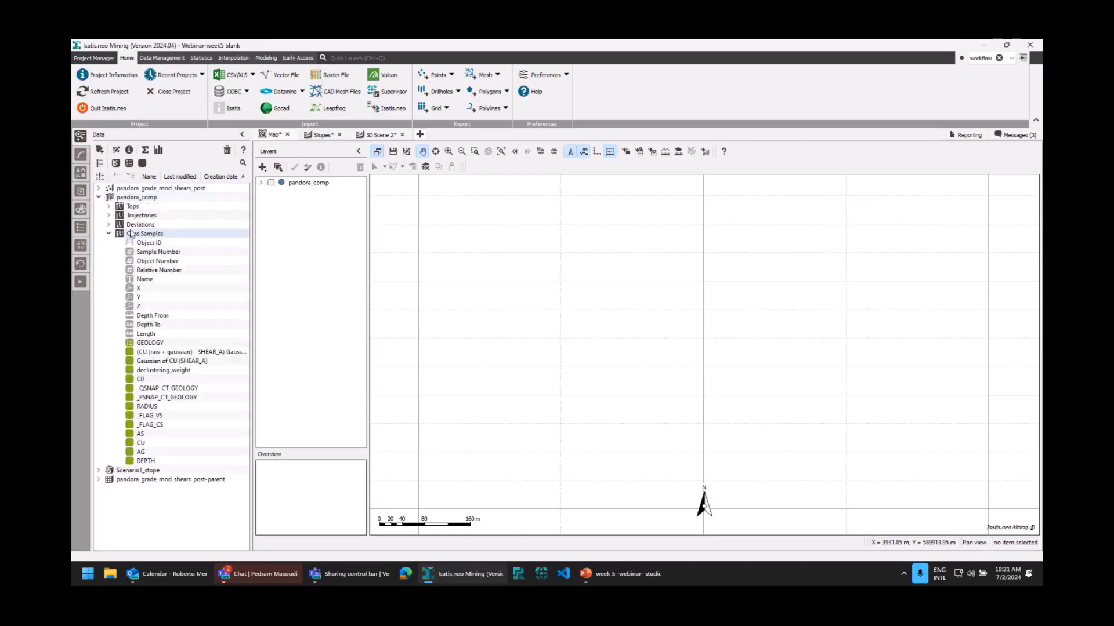
Replace the existing pandora_comp layer in the Map scene with the drillhole Tops of pandora_comp.
{"action": "left_click", "coordinate": [297, 183]}
{"action": "left_click", "coordinate": [360, 167]}
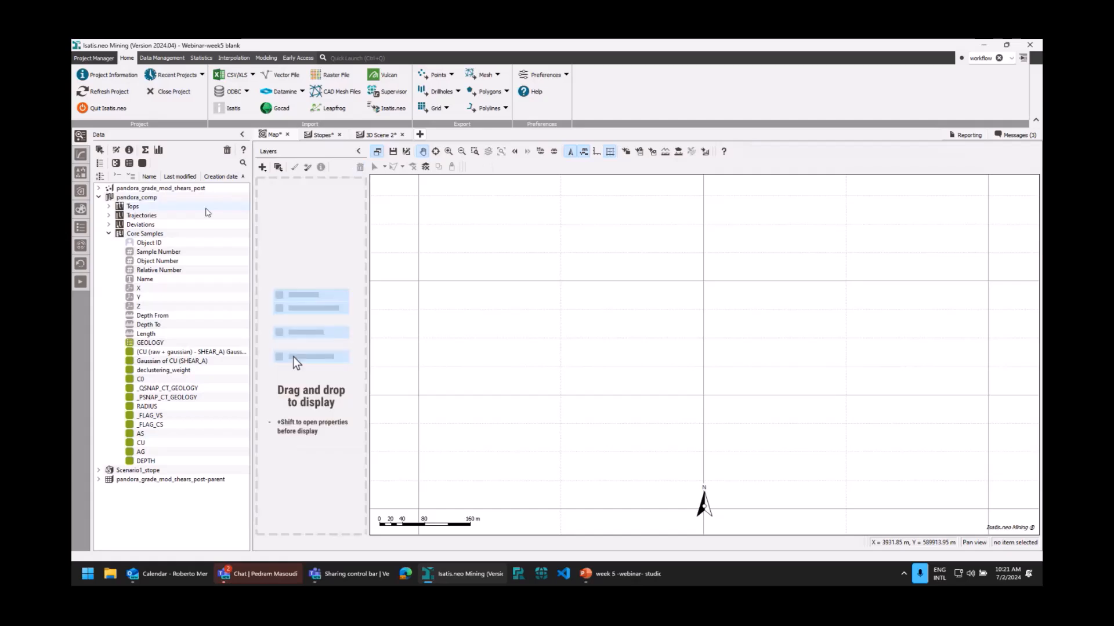
{"action": "left_click", "coordinate": [109, 233]}
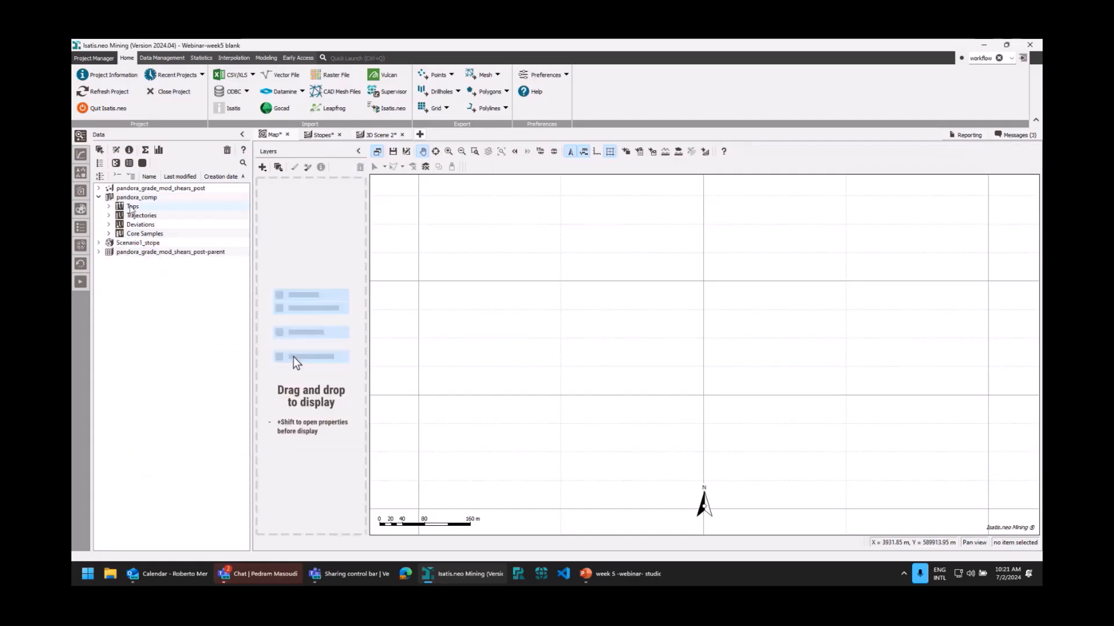
{"action": "left_click_drag", "start_coordinate": [130, 209], "coordinate": [258, 204]}
{"action": "left_click_drag", "start_coordinate": [294, 360], "coordinate": [296, 361]}
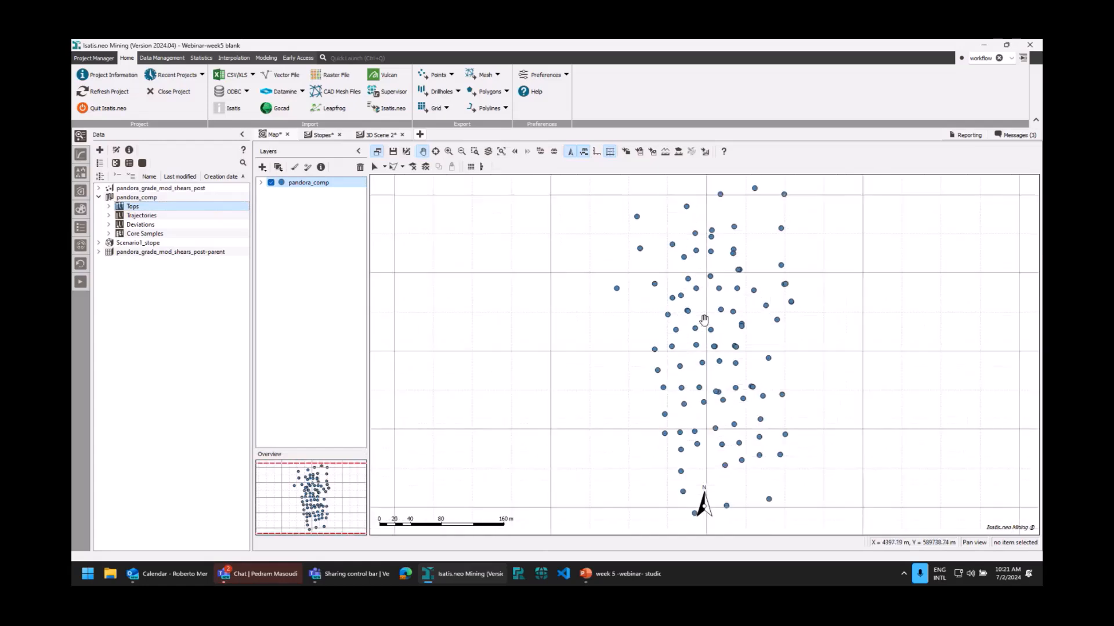
{"action": "scroll", "coordinate": [704, 319], "scroll_direction": "down", "scroll_amount": 2}
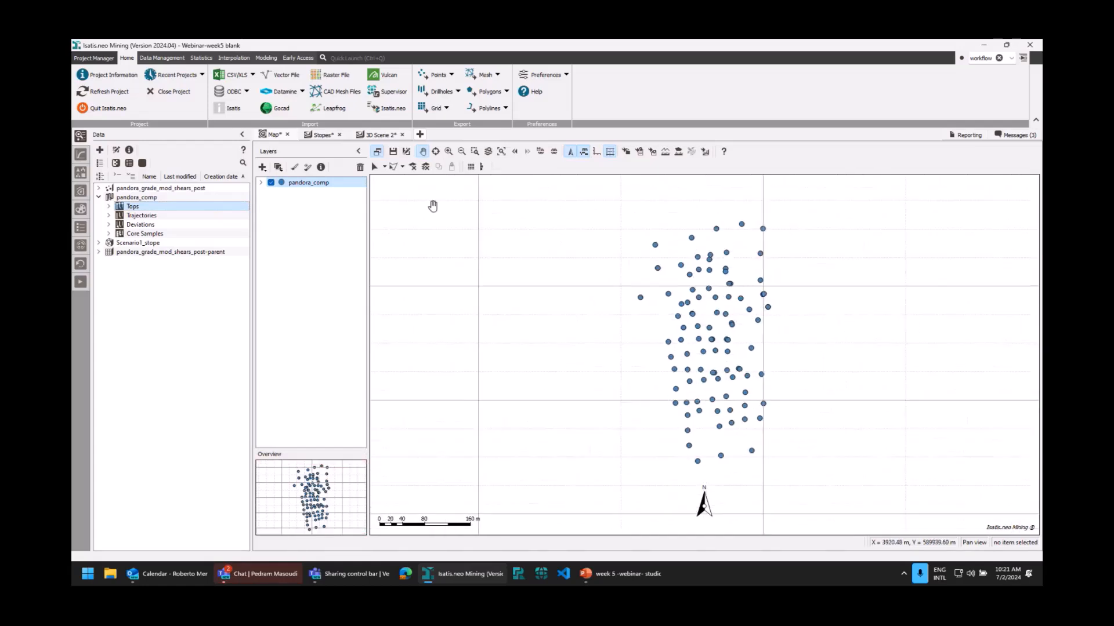
Display the GEOLOGY variable of the pandora_comp Core Samples in 3D Scene 2.
{"action": "left_click", "coordinate": [378, 135]}
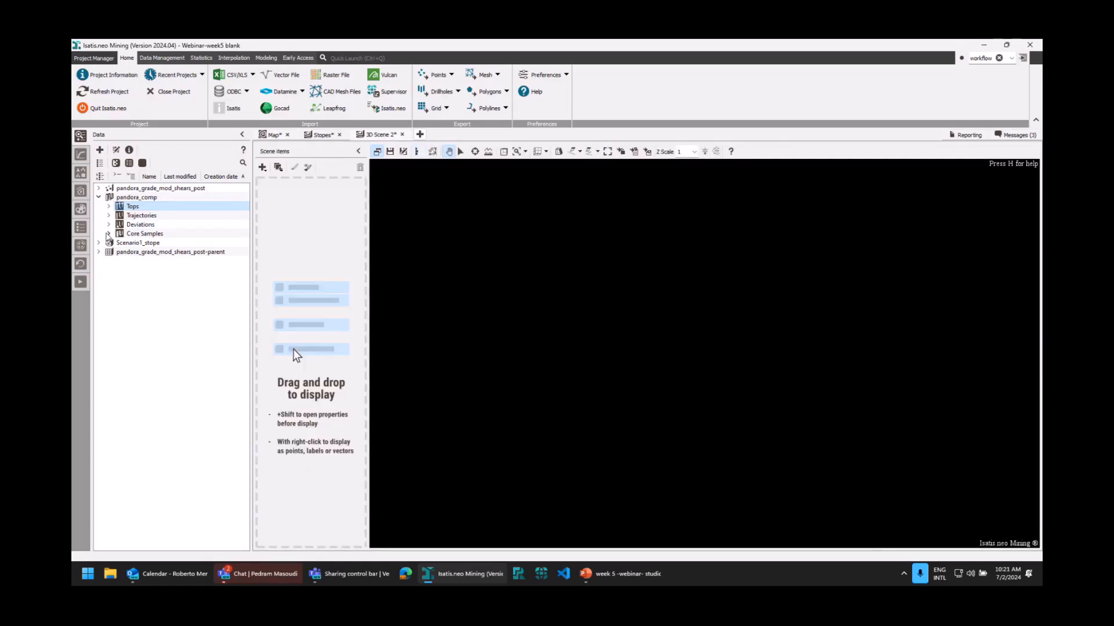
{"action": "left_click", "coordinate": [108, 234]}
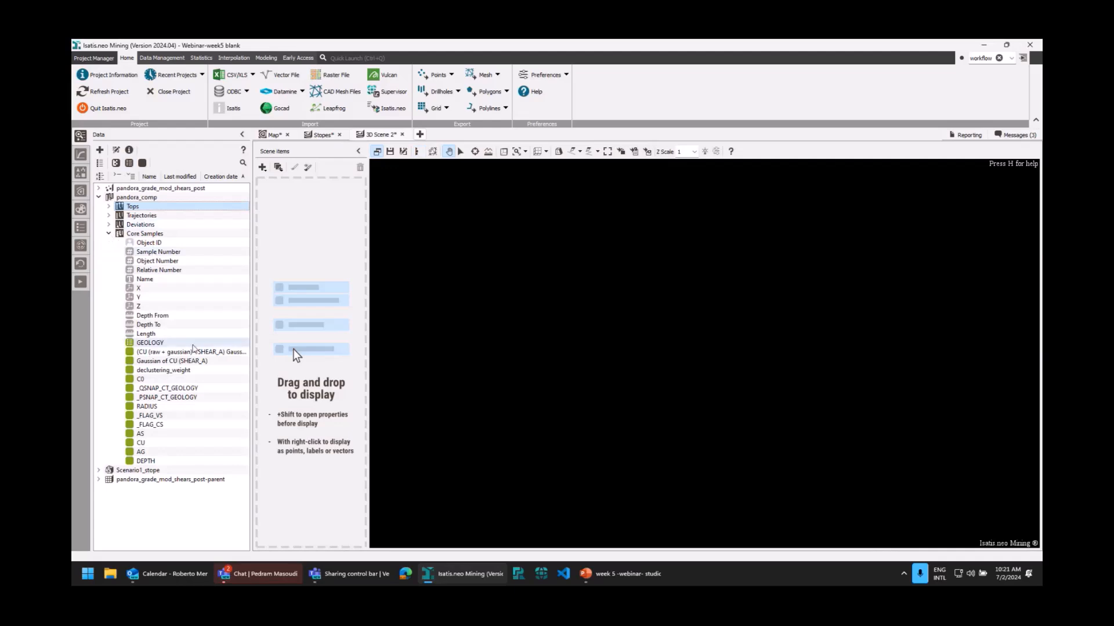
{"action": "left_click", "coordinate": [146, 345]}
{"action": "left_click_drag", "start_coordinate": [146, 345], "coordinate": [571, 271]}
{"action": "left_click_drag", "start_coordinate": [294, 349], "coordinate": [294, 349]}
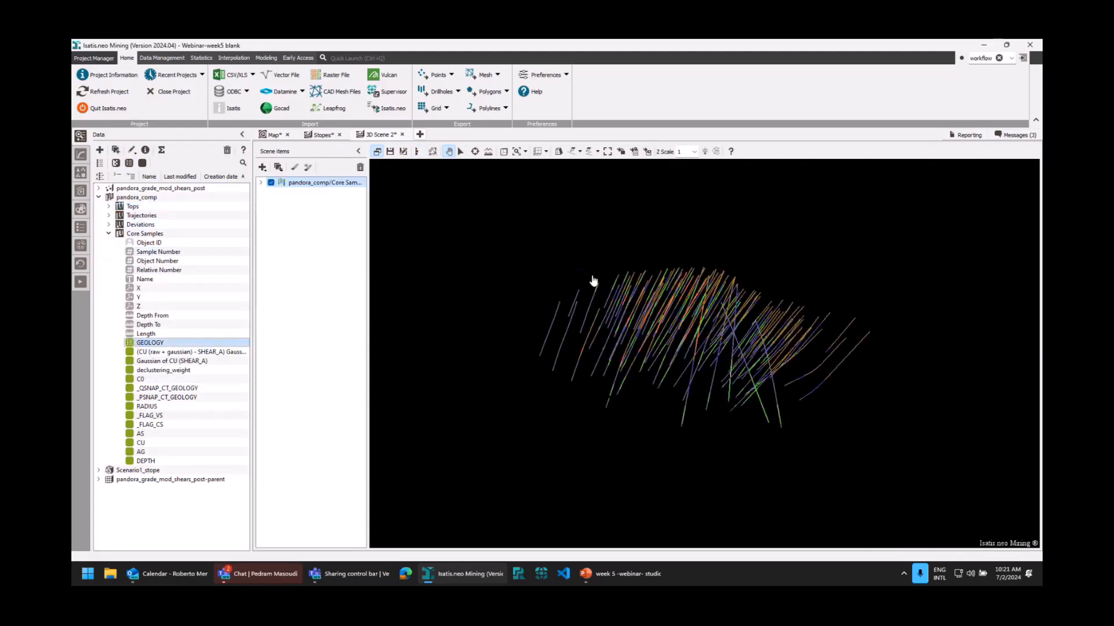
Turn on the X, Y and Z coordinate axes grid around the drillholes and inspect them from another angle.
{"action": "left_click", "coordinate": [537, 152]}
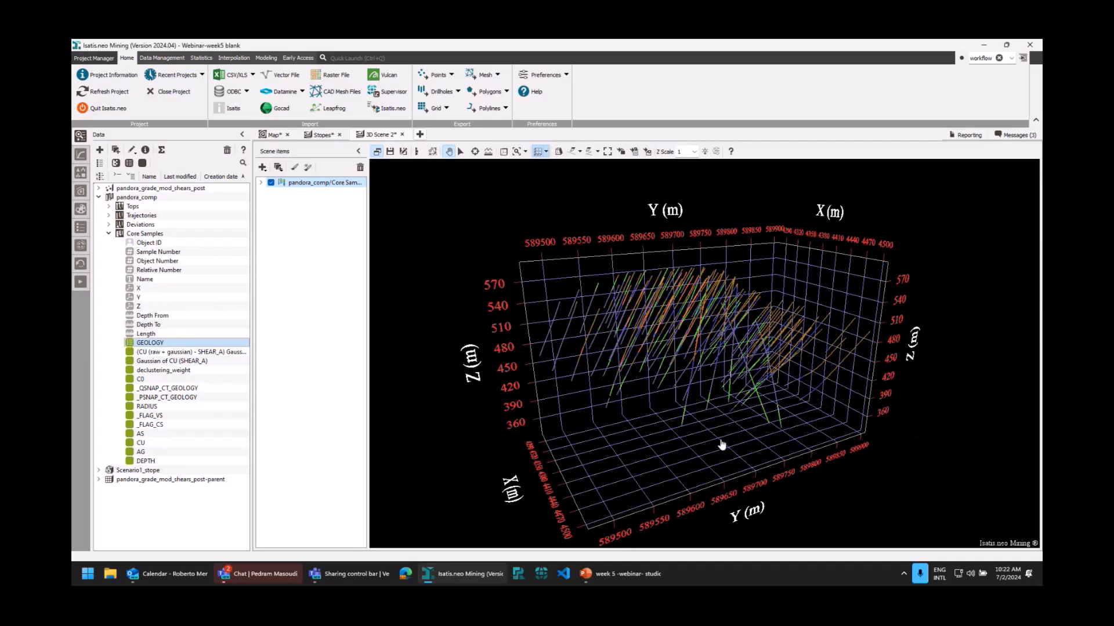
{"action": "left_click_drag", "start_coordinate": [721, 445], "coordinate": [734, 427]}
{"action": "left_click_drag", "start_coordinate": [859, 353], "coordinate": [752, 385]}
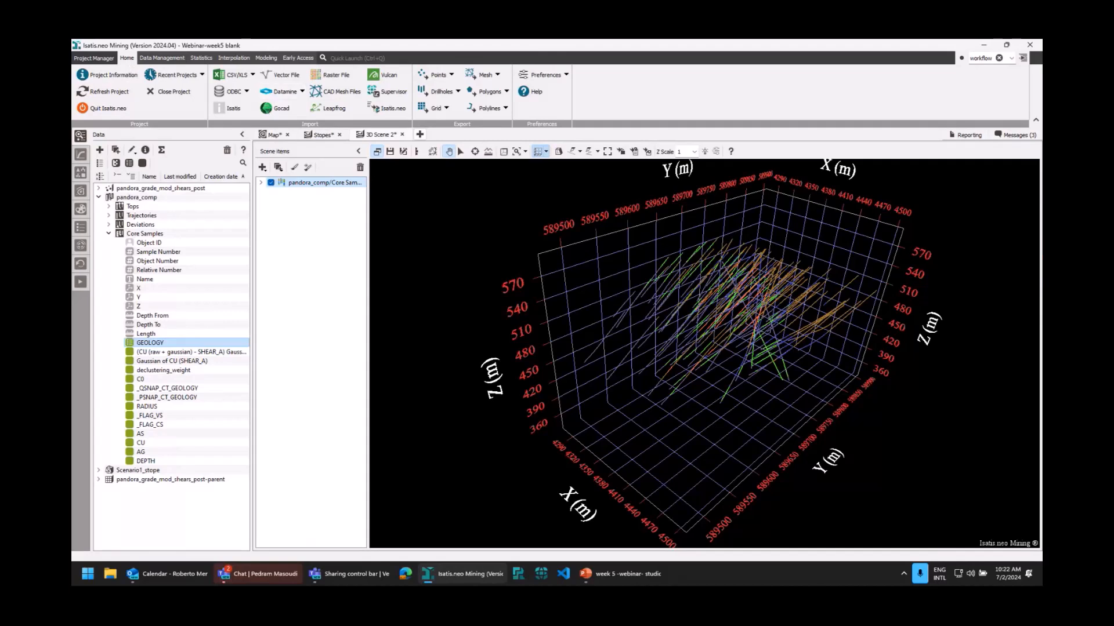
Review the Datamine import settings for pandora_grade_mod_shears_post without importing, and inspect the block model's variables.
{"action": "left_click", "coordinate": [280, 91]}
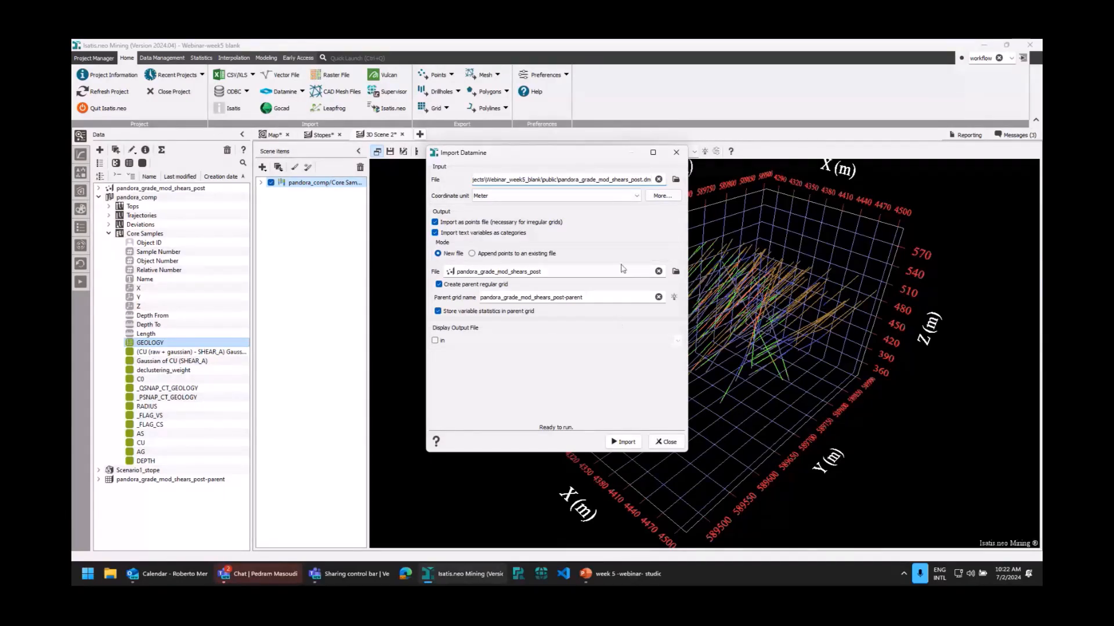
{"action": "left_click", "coordinate": [669, 444]}
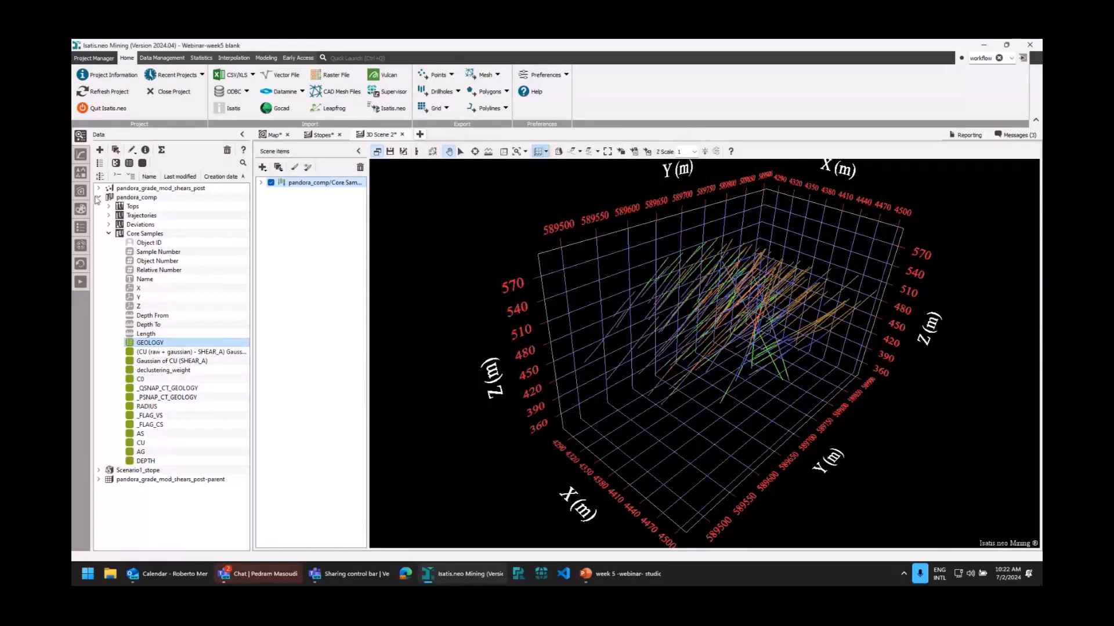
{"action": "left_click", "coordinate": [98, 197]}
{"action": "left_click", "coordinate": [98, 188]}
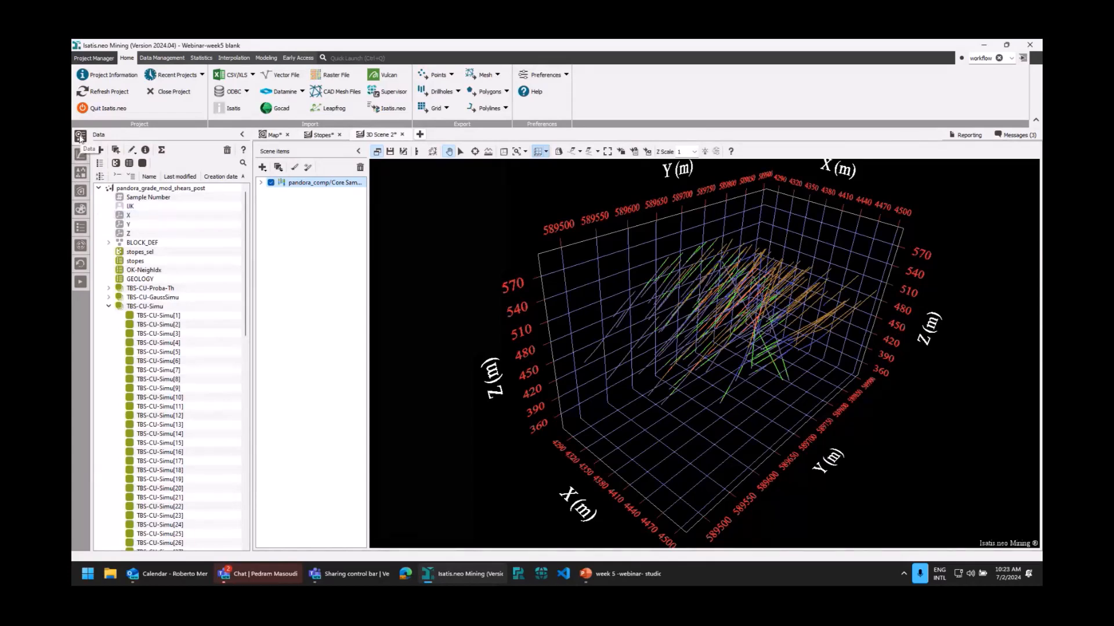
{"action": "double_click", "coordinate": [153, 306]}
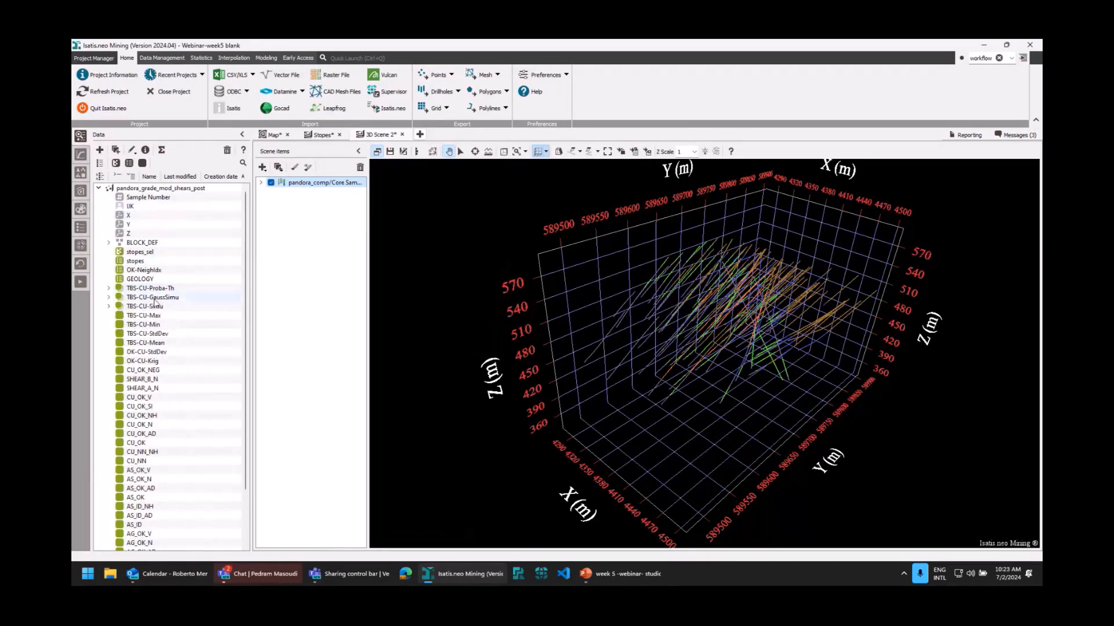
Add the GEOLOGY variable of pandora_grade_mod_shears_post to the 3D scene and inspect it with the drillholes.
{"action": "left_click", "coordinate": [138, 281]}
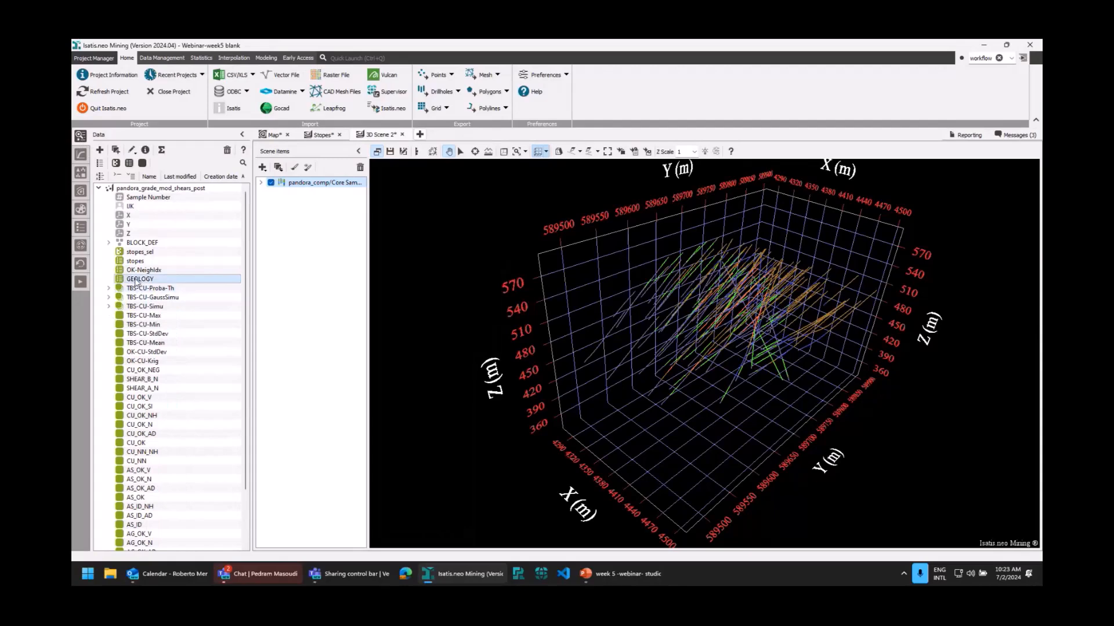
{"action": "left_click_drag", "start_coordinate": [138, 281], "coordinate": [697, 302]}
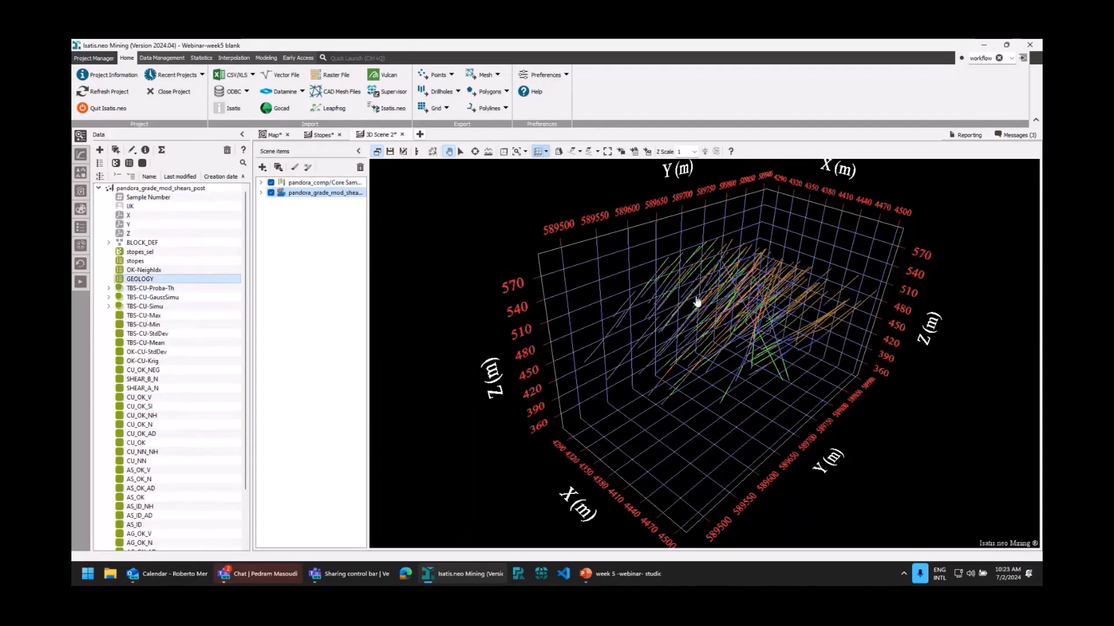
{"action": "left_click_drag", "start_coordinate": [785, 353], "coordinate": [726, 400]}
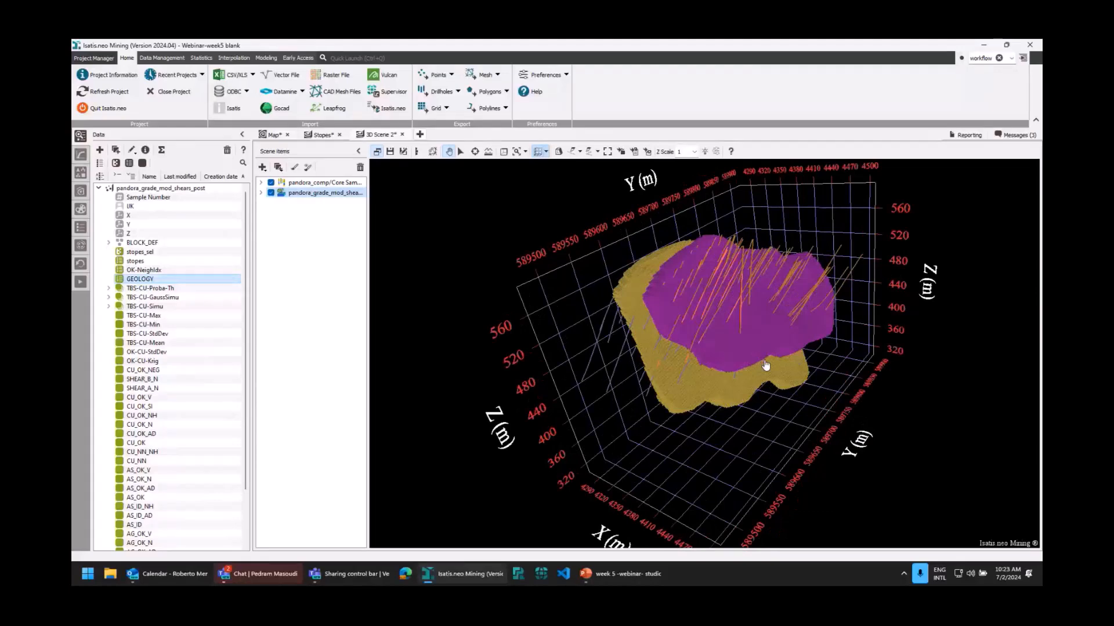
{"action": "left_click_drag", "start_coordinate": [773, 346], "coordinate": [788, 423]}
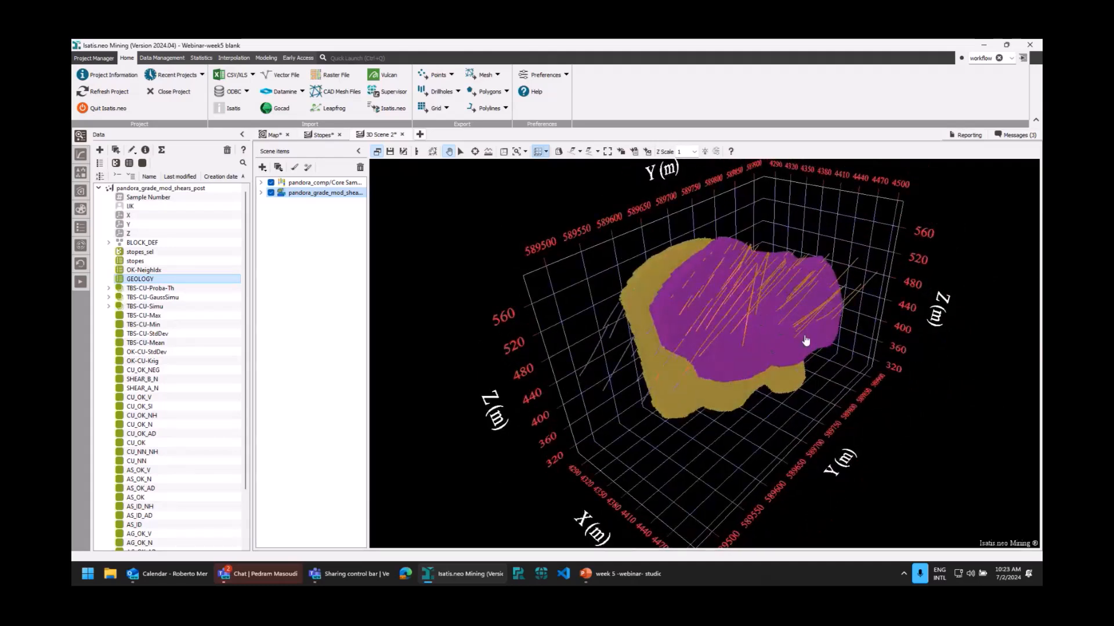
{"action": "left_click_drag", "start_coordinate": [763, 350], "coordinate": [802, 377]}
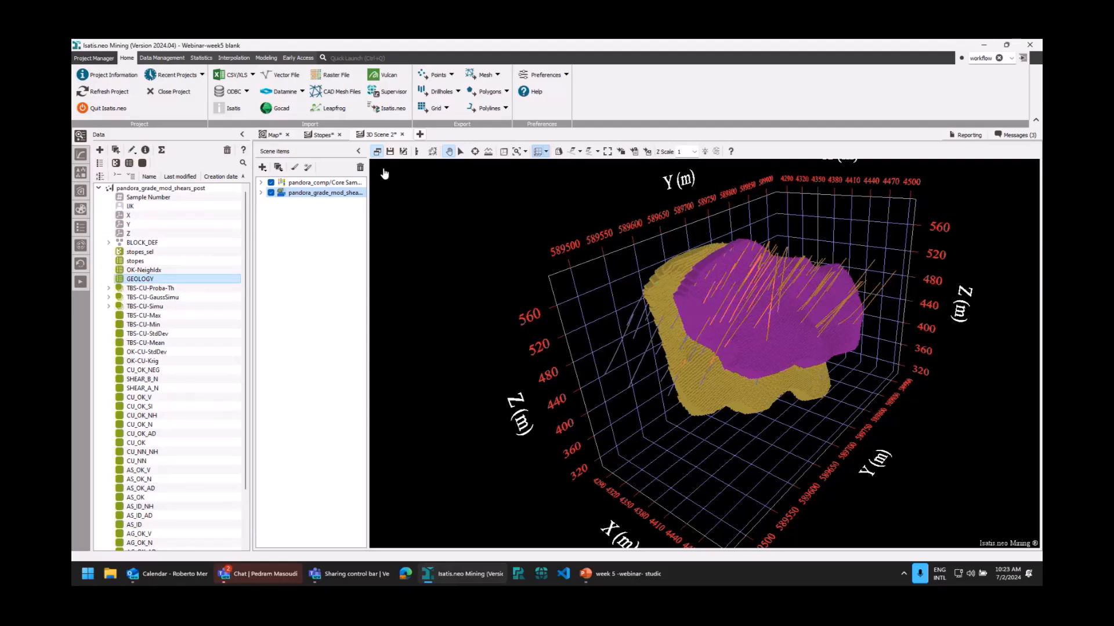
Open the Declustering settings for pandora_comp Core Samples and review the GEOLOGY selection restricted to SHEAR_A.
{"action": "left_click", "coordinate": [163, 59]}
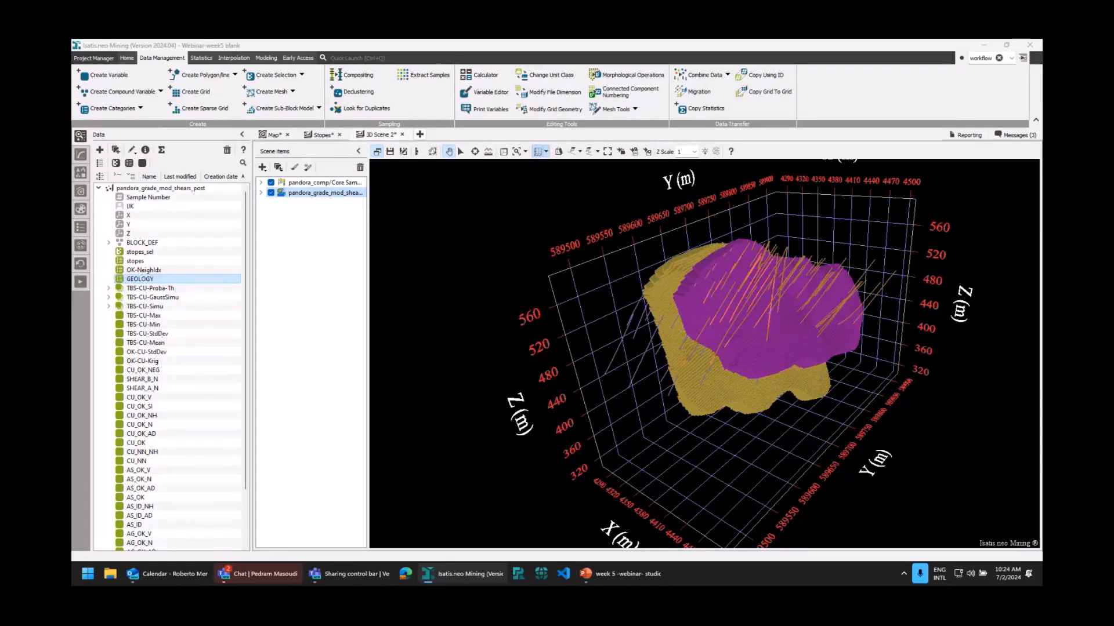
{"action": "left_click_drag", "start_coordinate": [632, 116], "coordinate": [598, 123]}
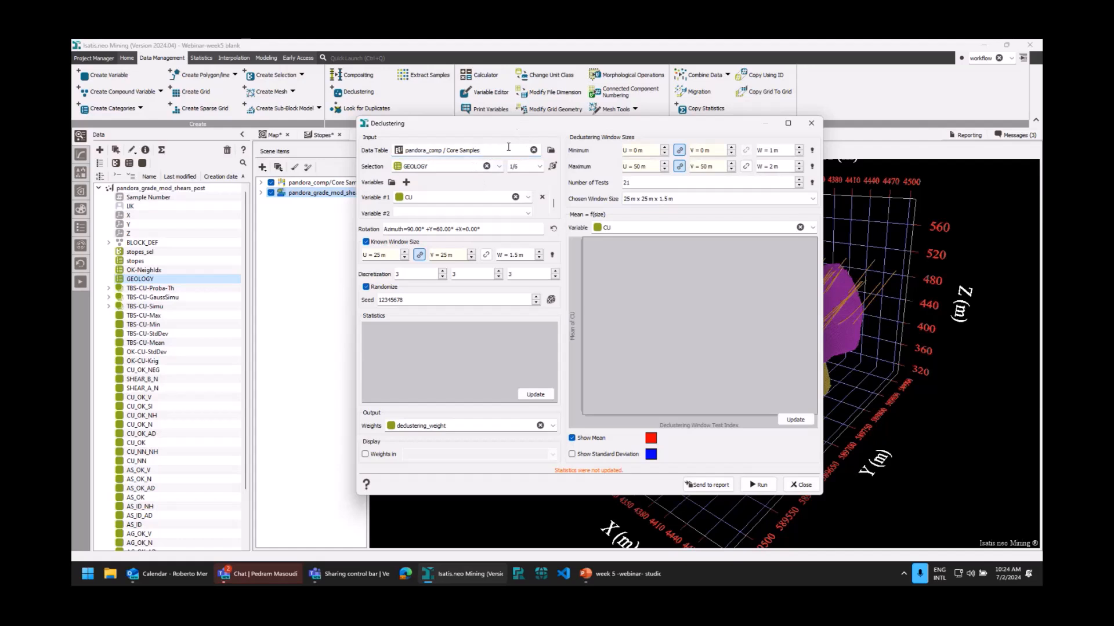
{"action": "left_click", "coordinate": [446, 166]}
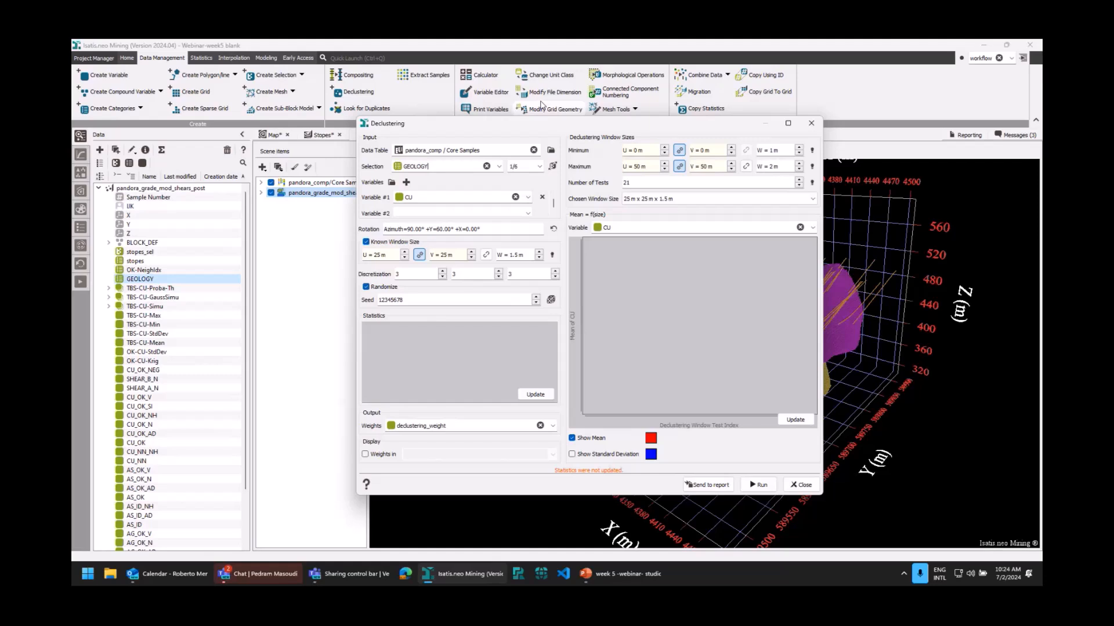
{"action": "left_click", "coordinate": [540, 167]}
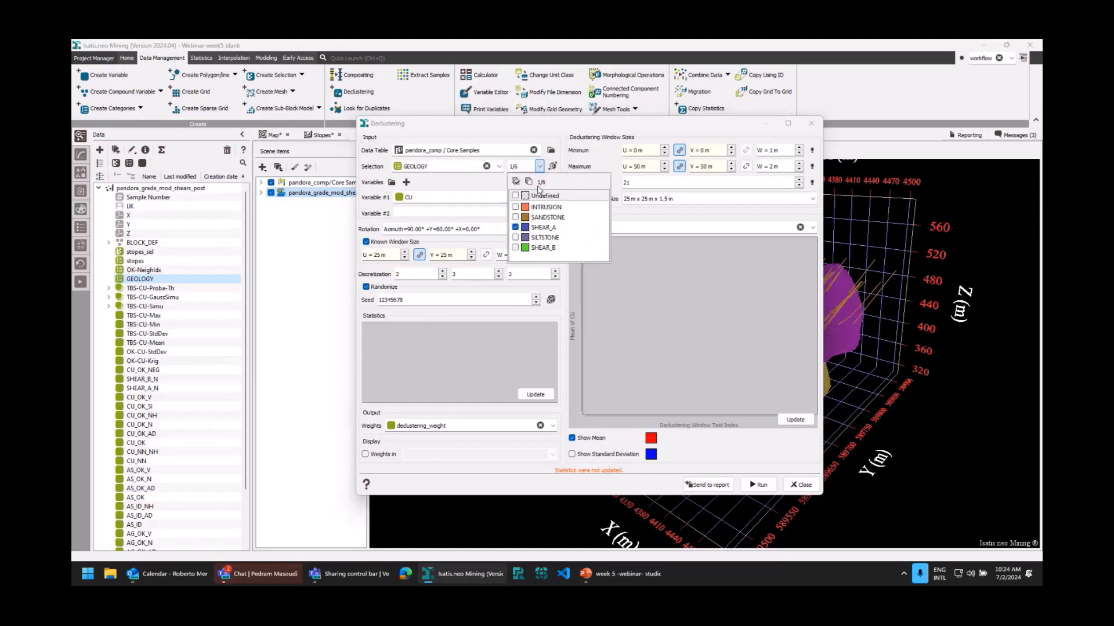
{"action": "left_click", "coordinate": [539, 167]}
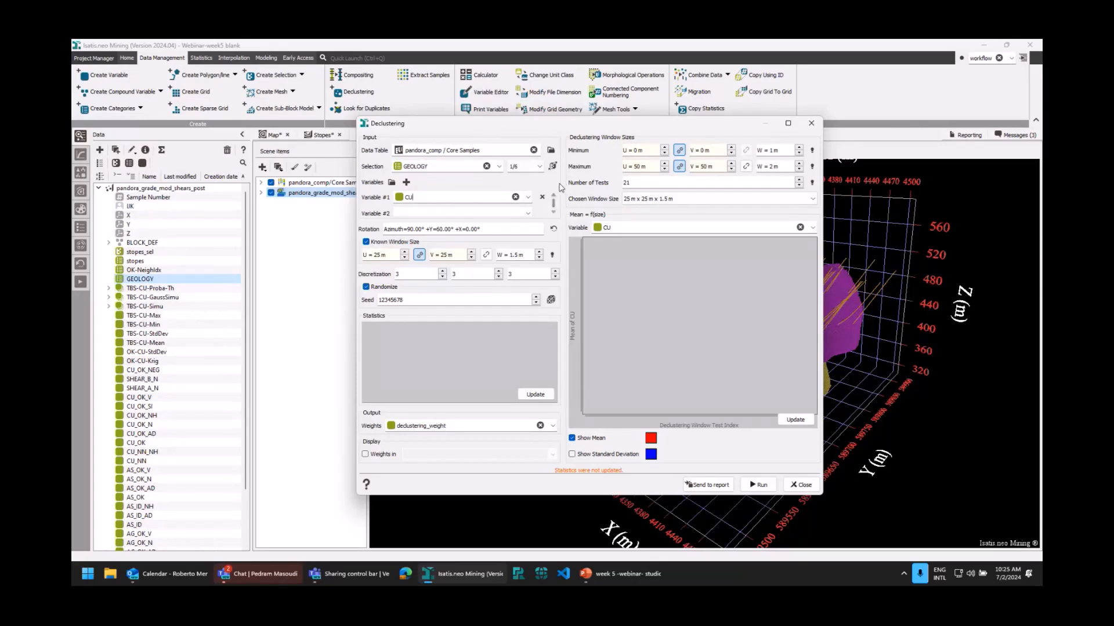
Review the declustering rotation, update the mean of CU for the tested window sizes, and close the settings without running.
{"action": "left_click", "coordinate": [554, 231]}
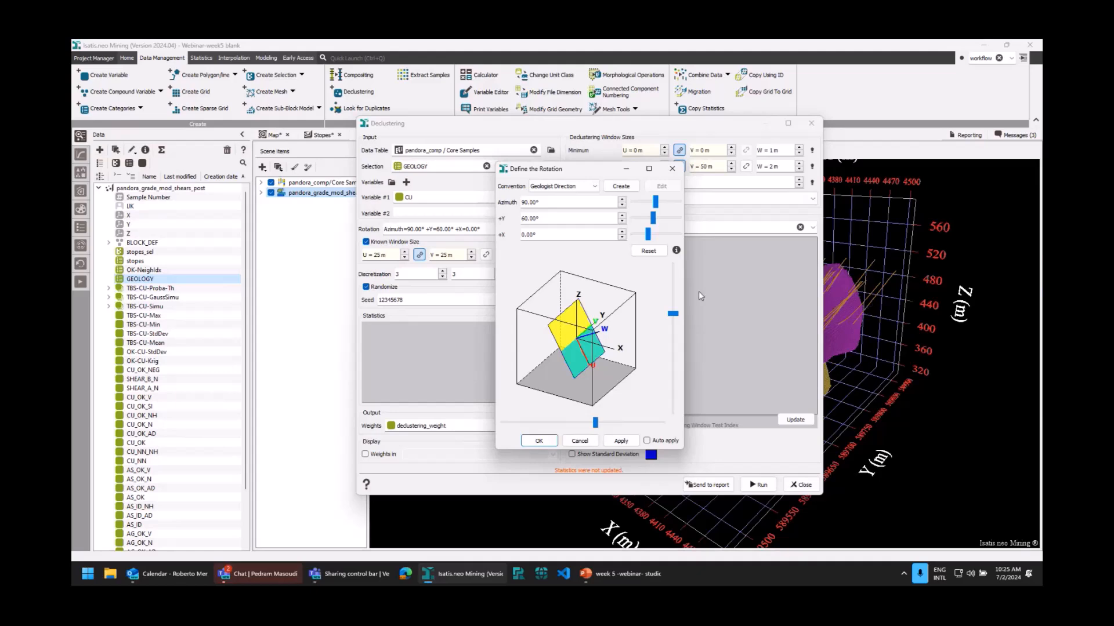
{"action": "left_click", "coordinate": [672, 170]}
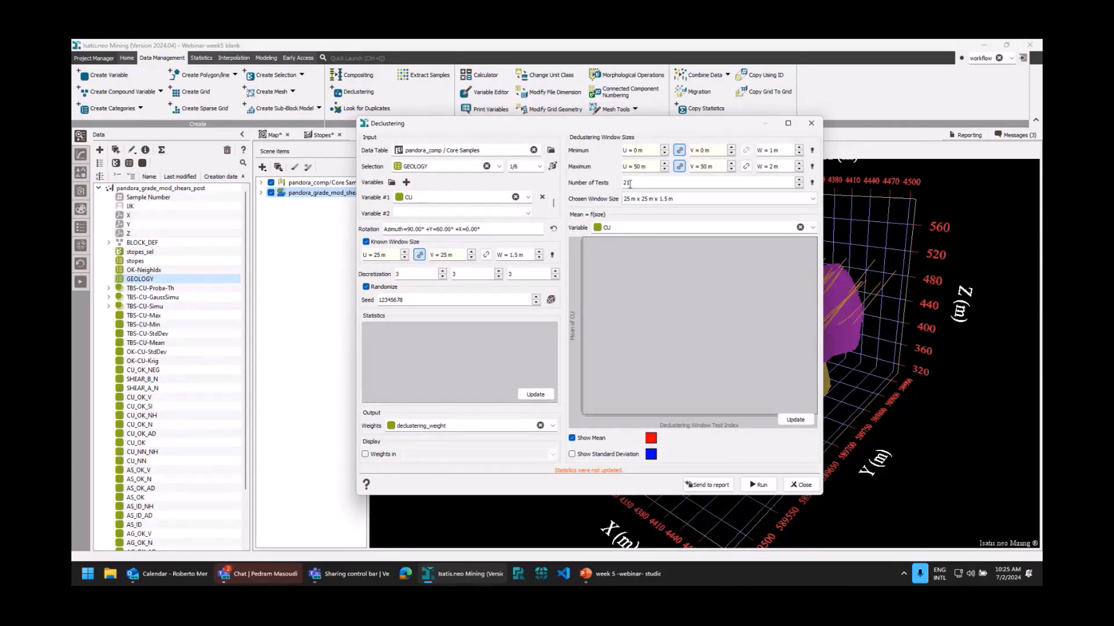
{"action": "left_click", "coordinate": [795, 420]}
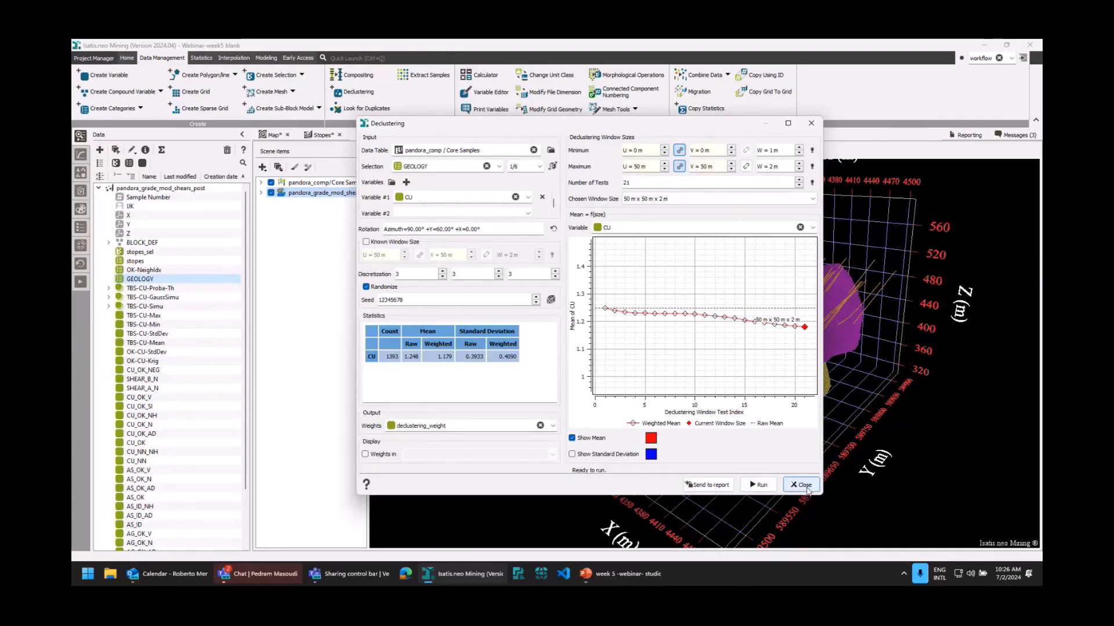
{"action": "left_click", "coordinate": [805, 487]}
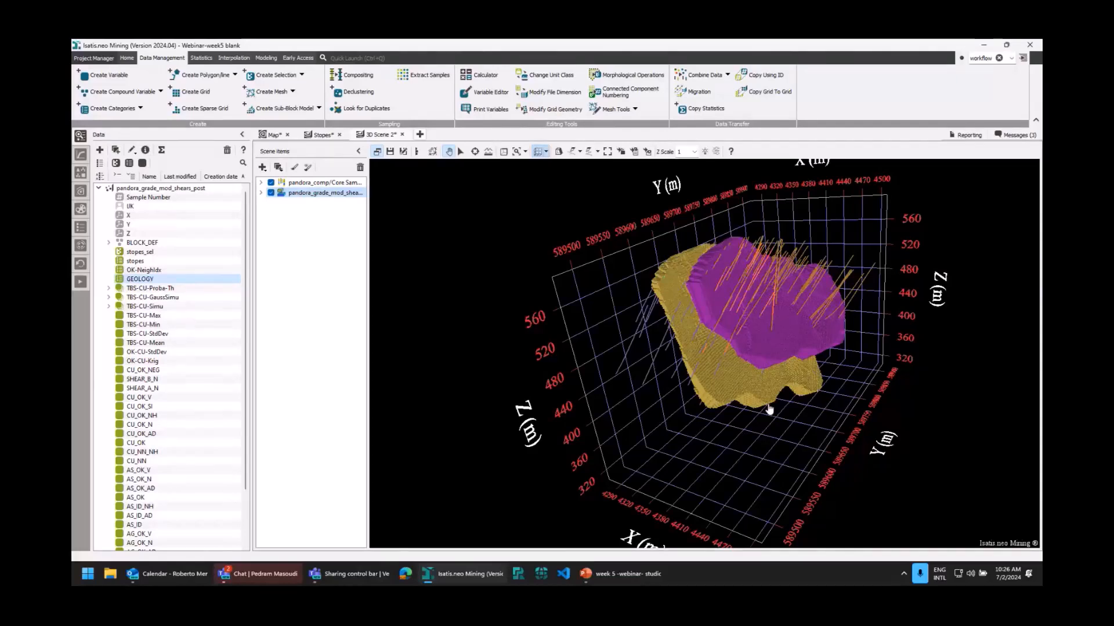
Review the Supervisor variogram import settings and variable matching for pandora_comp Core Samples without importing.
{"action": "left_click", "coordinate": [127, 58]}
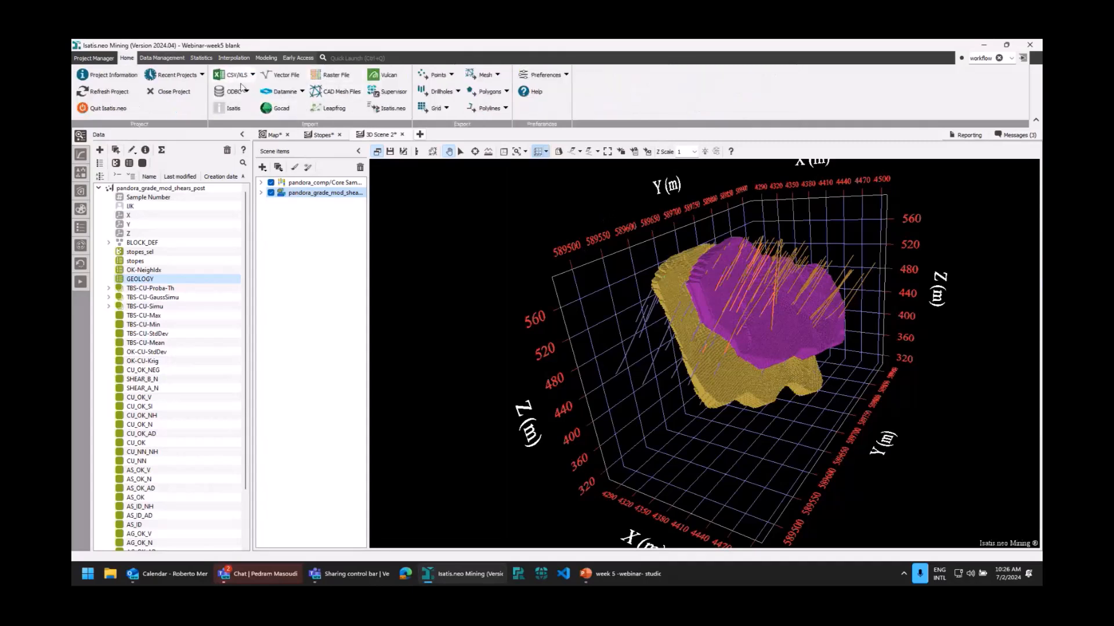
{"action": "left_click", "coordinate": [384, 93]}
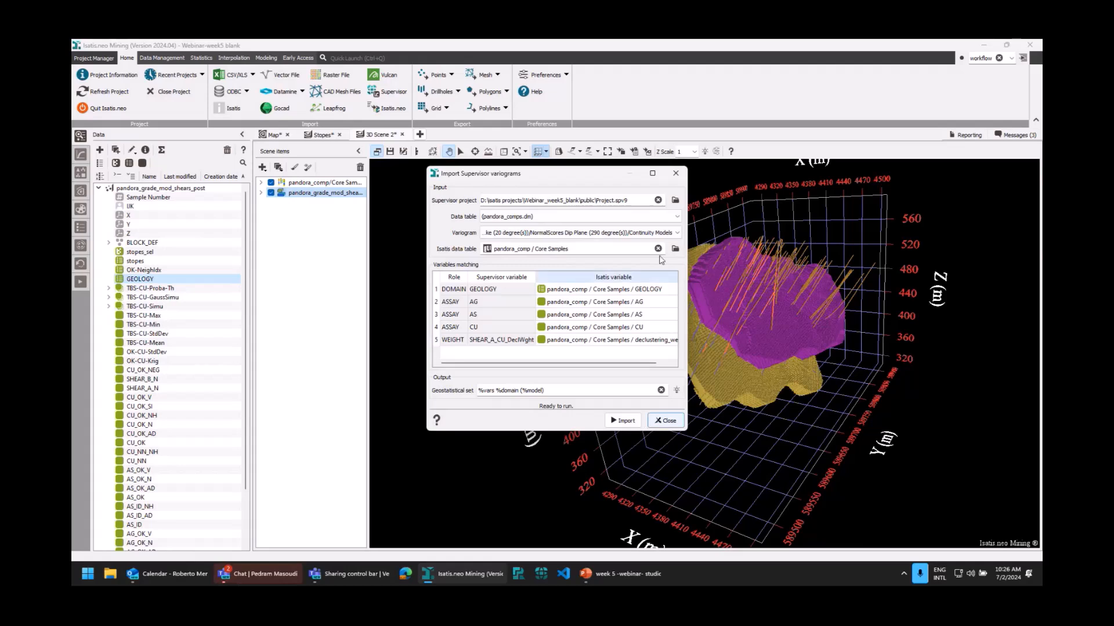
{"action": "left_click", "coordinate": [675, 174]}
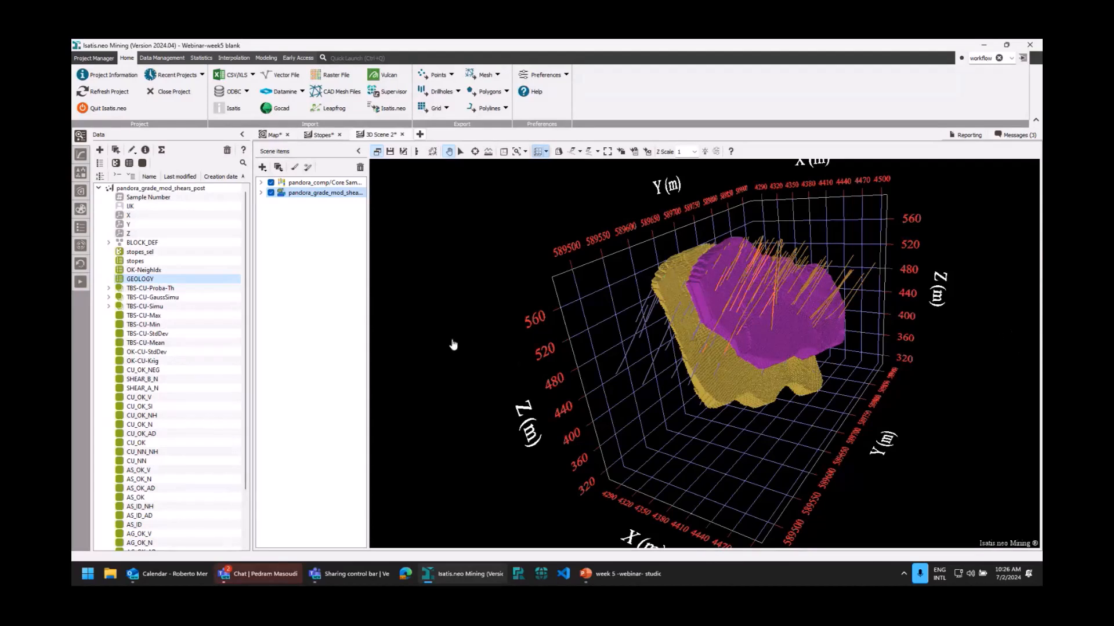
Display the raw and Gaussian variogram models of the CU SHEAR_A (Raw + Gaussian) geostatistical set.
{"action": "left_click", "coordinate": [82, 155]}
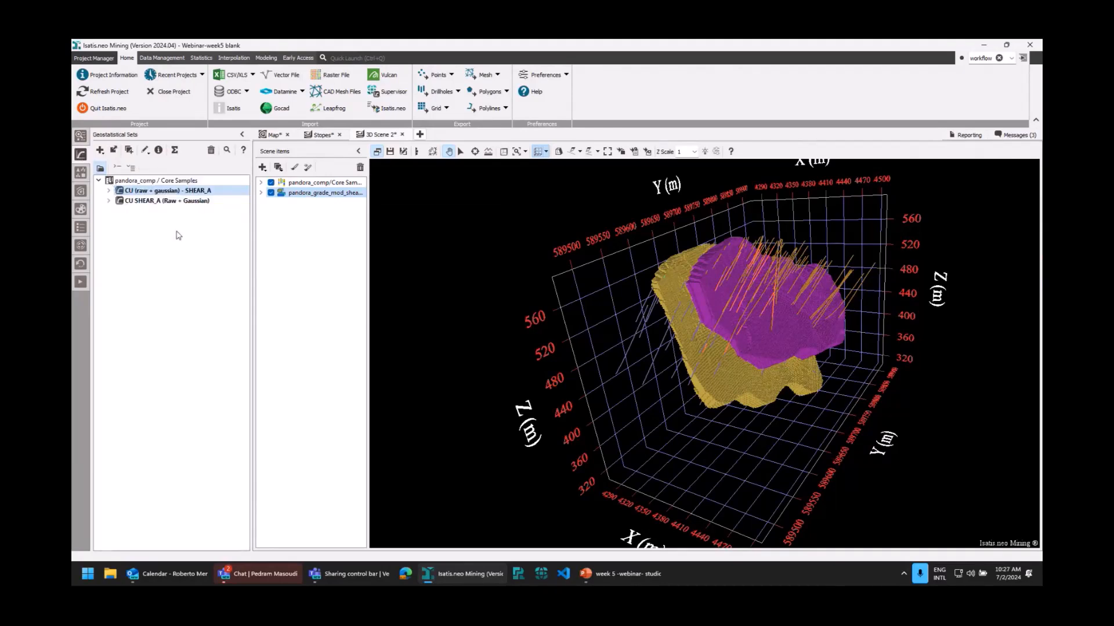
{"action": "double_click", "coordinate": [168, 201]}
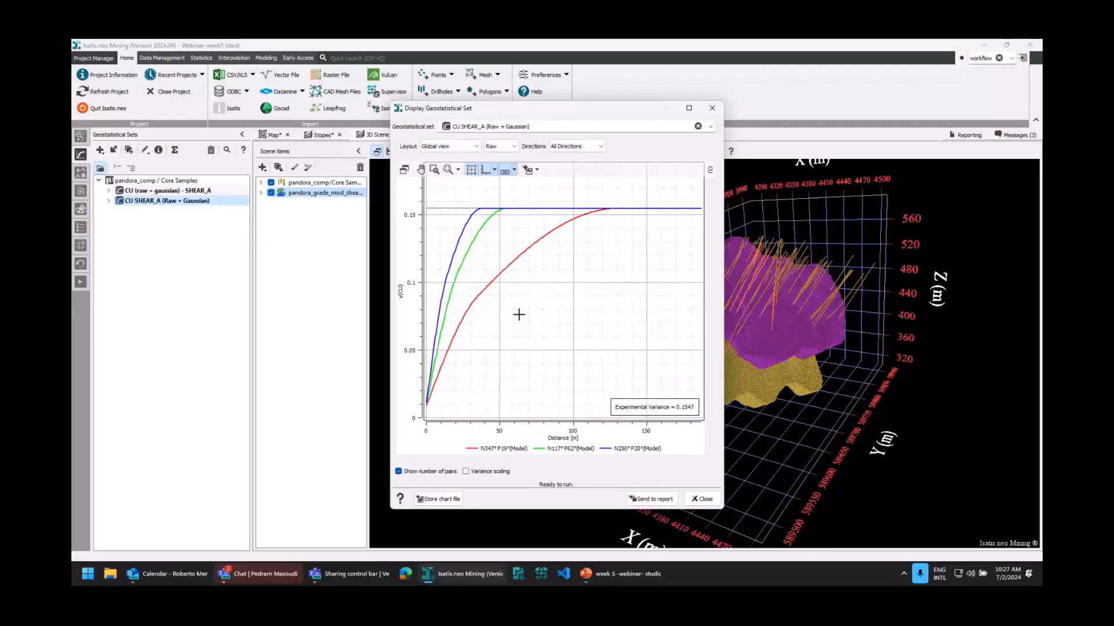
{"action": "left_click", "coordinate": [513, 147]}
{"action": "left_click", "coordinate": [513, 148]}
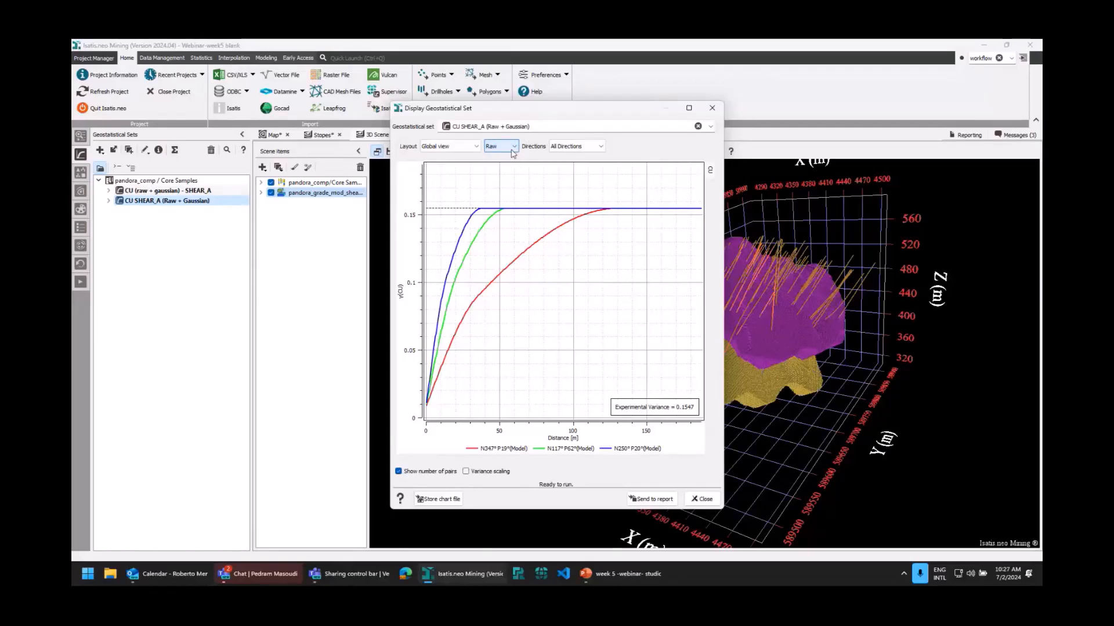
{"action": "left_click", "coordinate": [514, 148]}
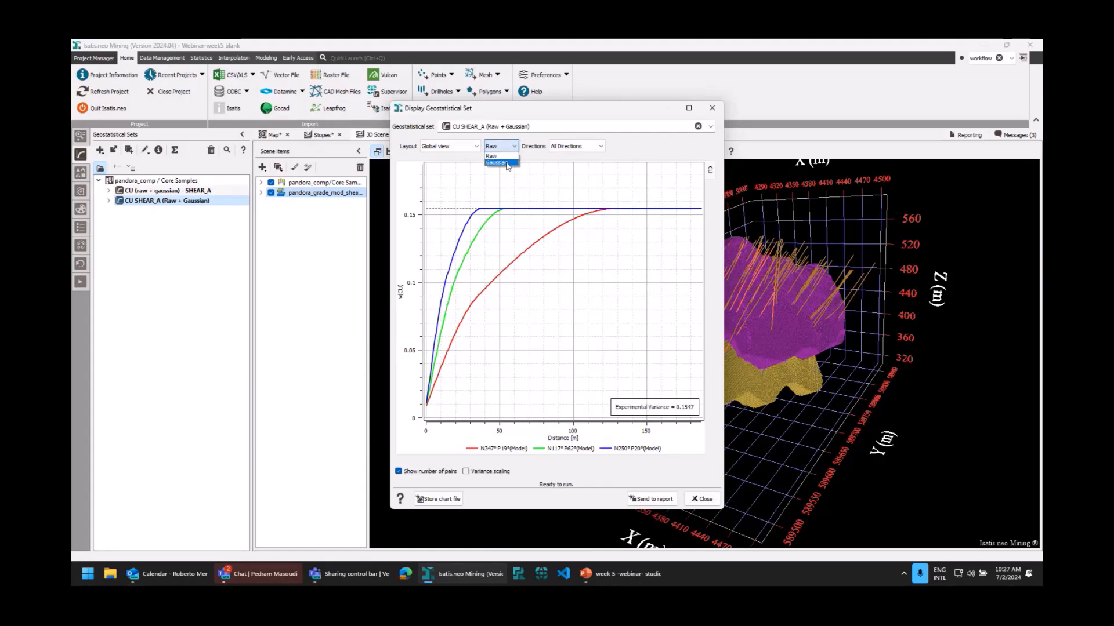
{"action": "left_click", "coordinate": [497, 164]}
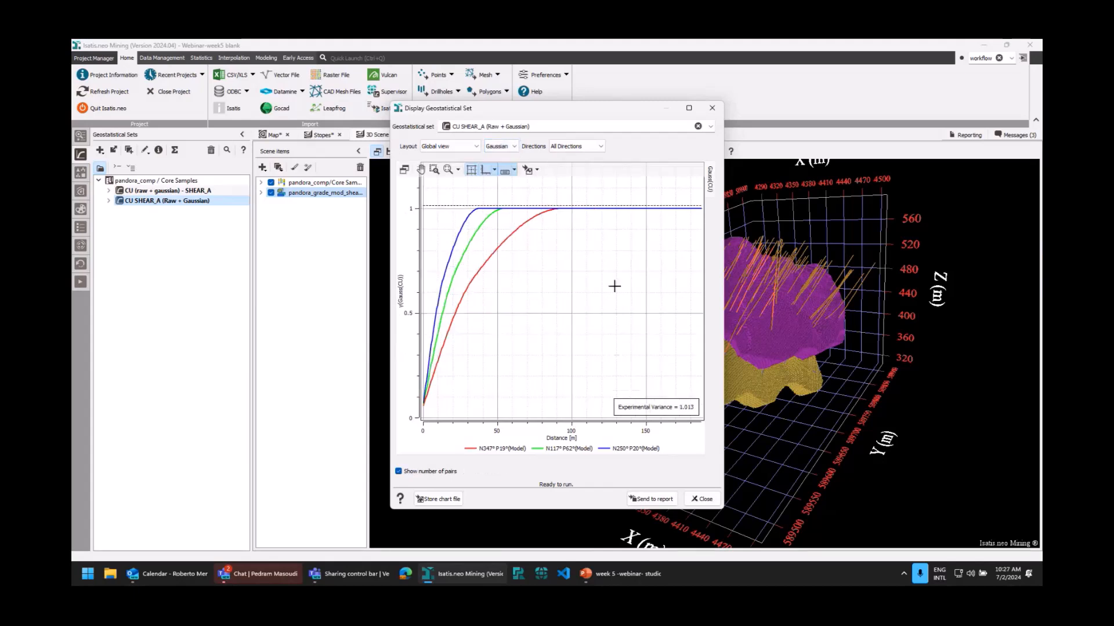
{"action": "left_click", "coordinate": [712, 110]}
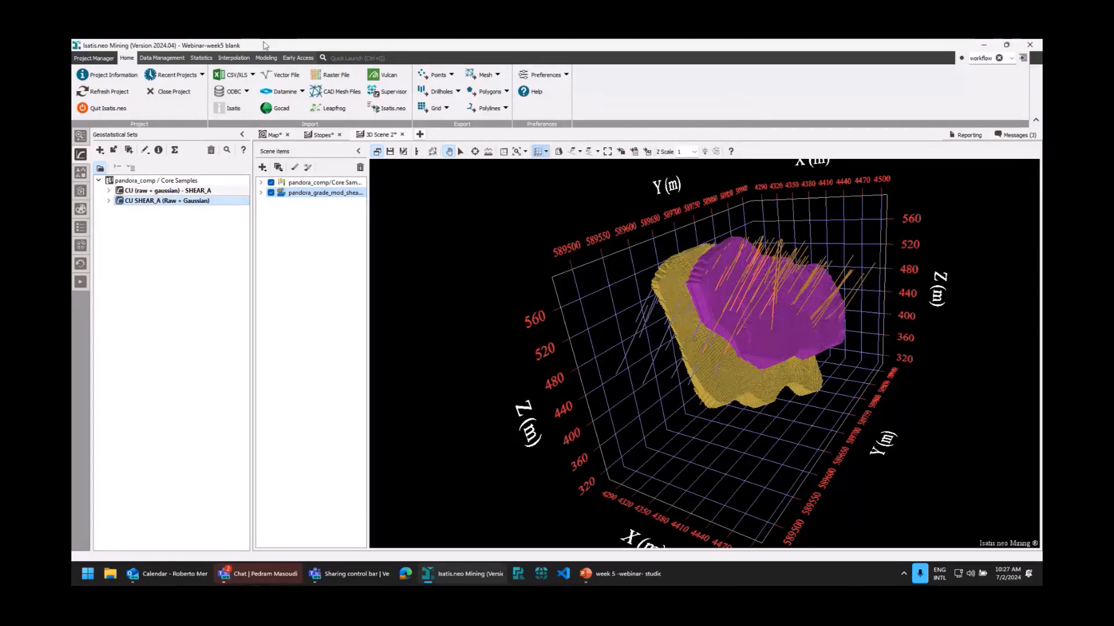
Compute the Exploratory Data Analysis of CU for the SHEAR_A core samples and enlarge its window to full size.
{"action": "left_click", "coordinate": [202, 58]}
{"action": "left_click", "coordinate": [96, 76]}
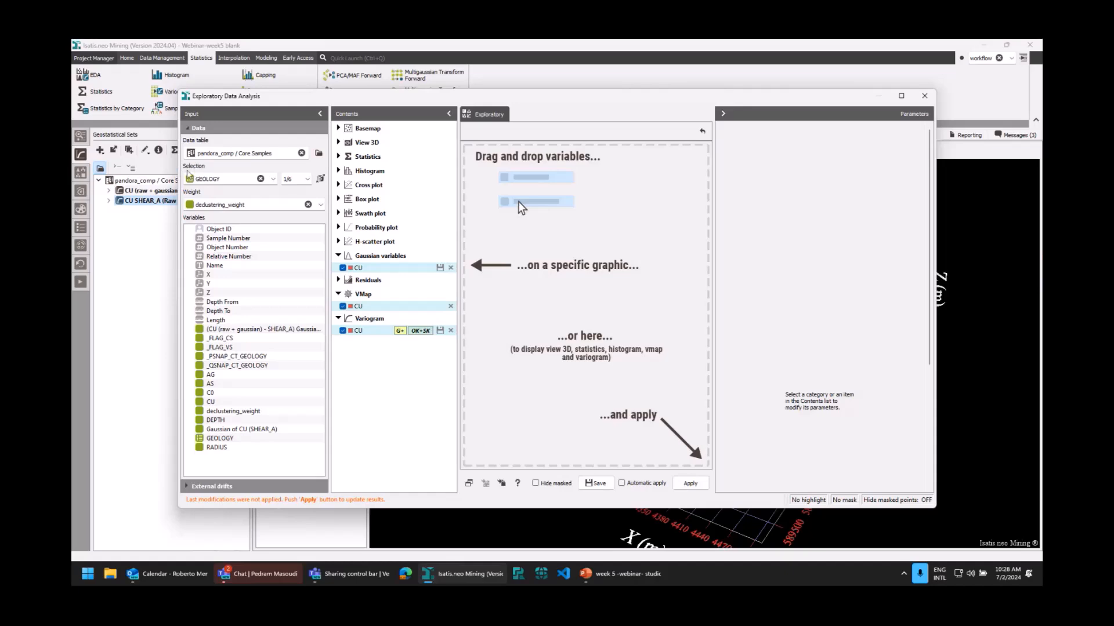
{"action": "left_click", "coordinate": [309, 181]}
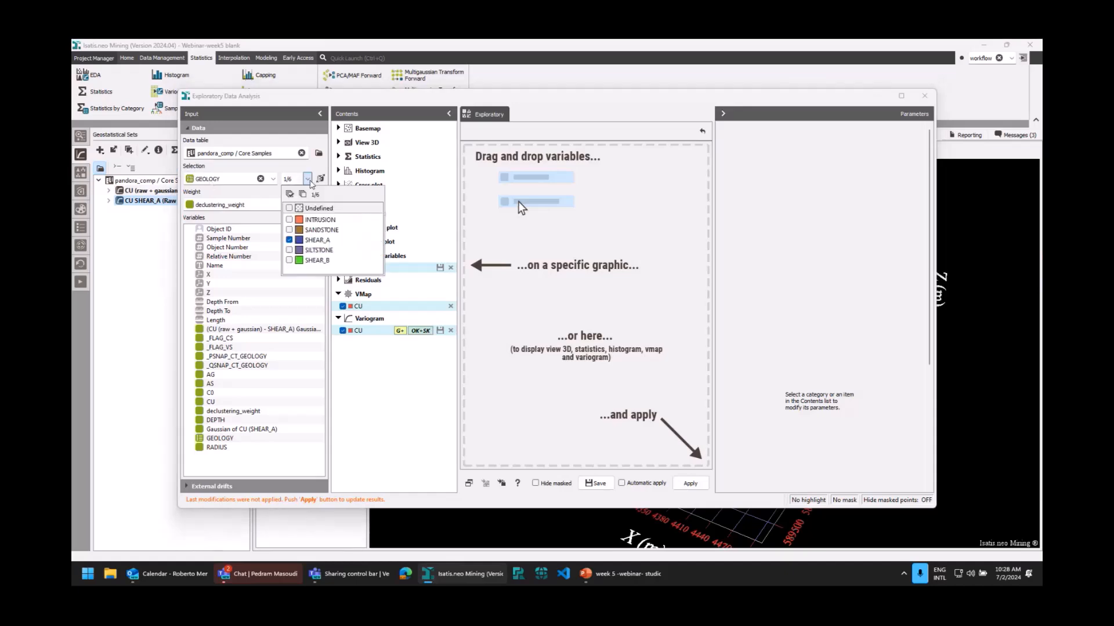
{"action": "left_click", "coordinate": [308, 182]}
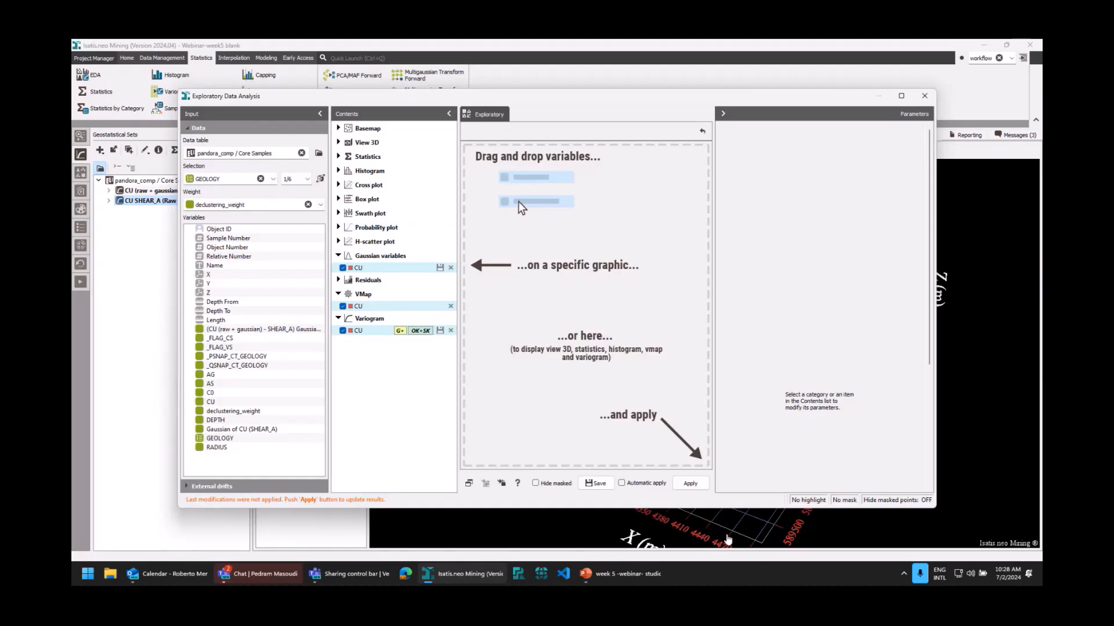
{"action": "left_click", "coordinate": [690, 483]}
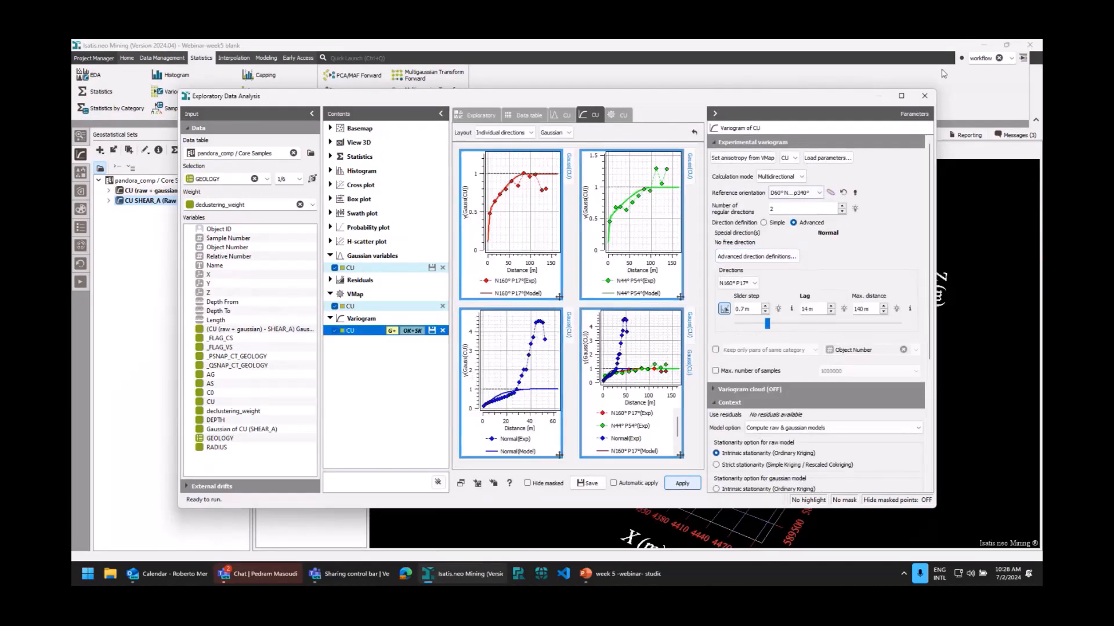
{"action": "left_click", "coordinate": [902, 96]}
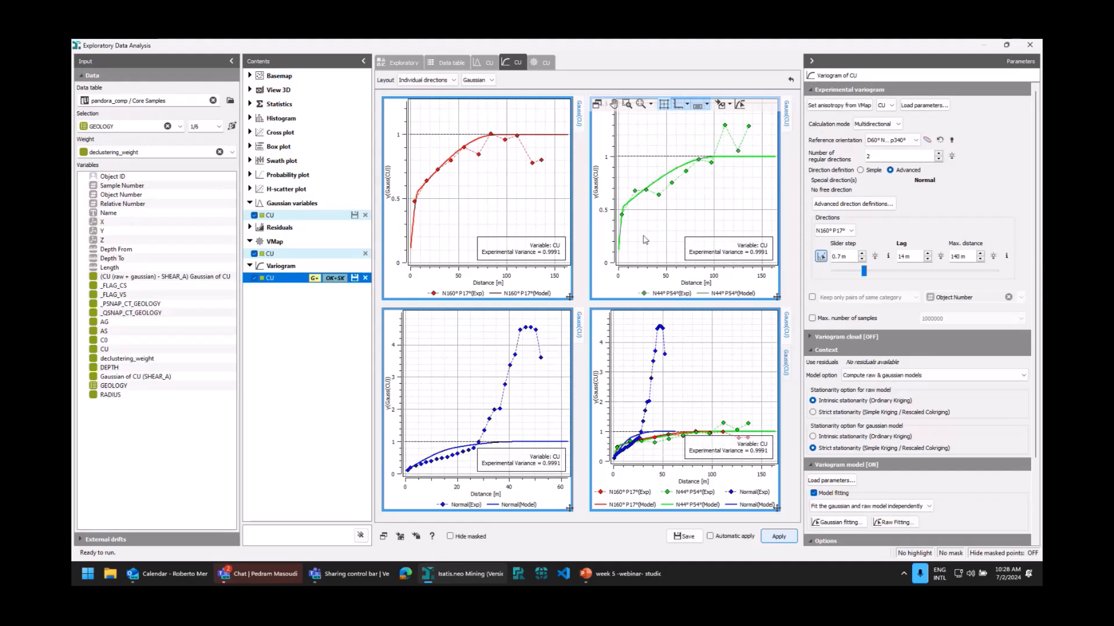
Show only direction N160° P17° of the Gaussian CU variogram in global view and set its lag to 6.3 m.
{"action": "left_click", "coordinate": [449, 80]}
{"action": "left_click", "coordinate": [413, 89]}
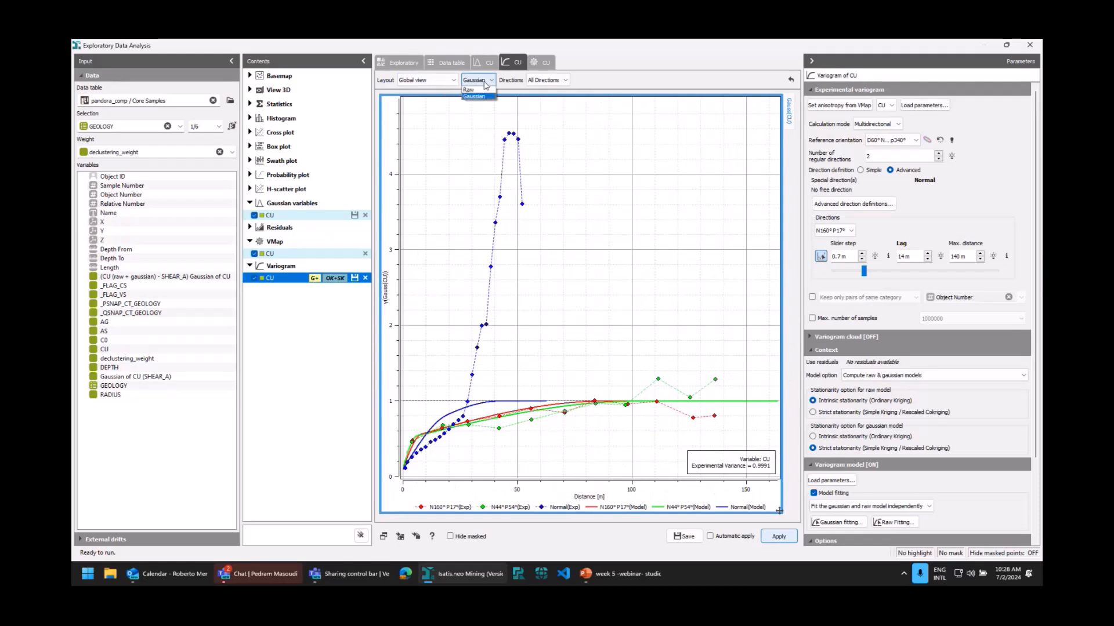
{"action": "left_click", "coordinate": [541, 83]}
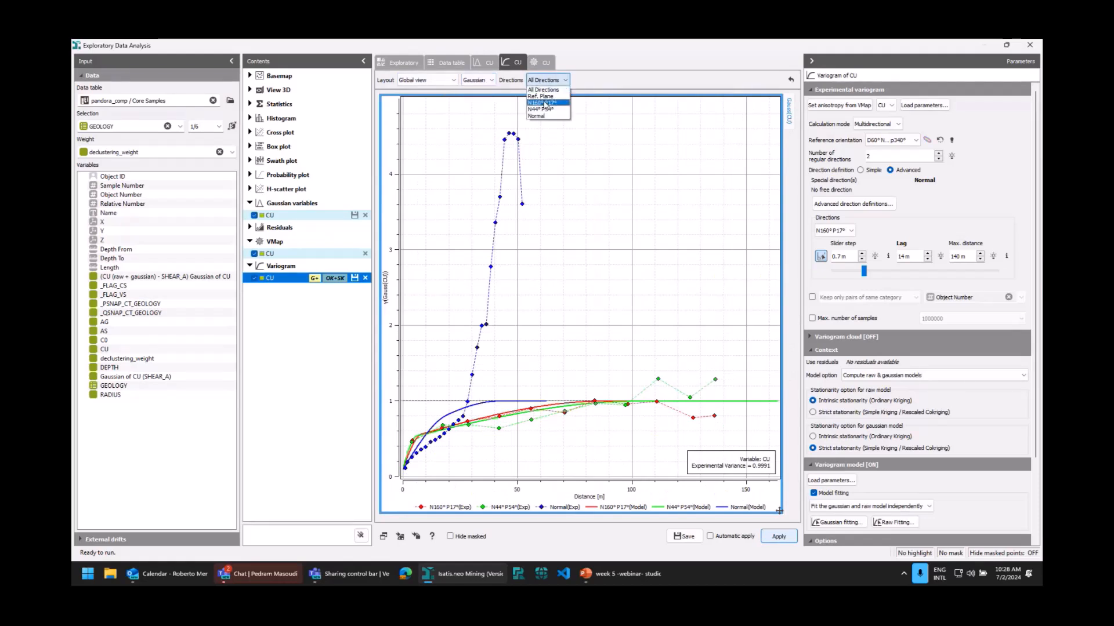
{"action": "left_click", "coordinate": [545, 104]}
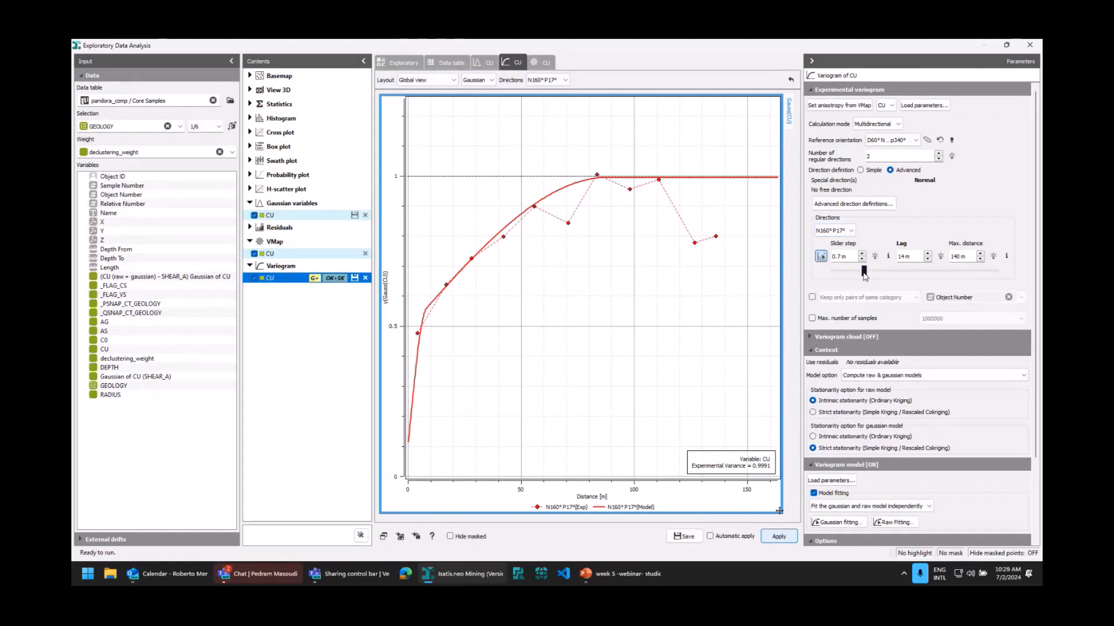
{"action": "mouse_move", "coordinate": [864, 273]}
{"action": "left_mouse_down"}
{"action": "mouse_move", "coordinate": [837, 272]}
{"action": "mouse_move", "coordinate": [846, 275]}
{"action": "left_mouse_up"}
{"action": "left_click_drag", "start_coordinate": [844, 275], "coordinate": [845, 271]}
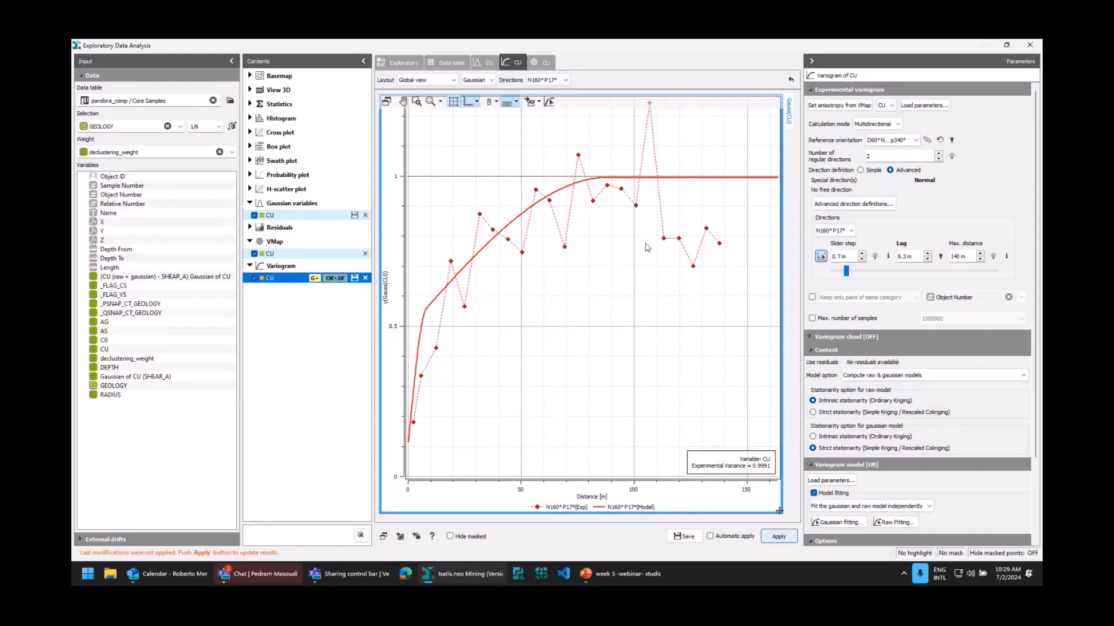
Try interactive fitting of the Gaussian CU variogram model in direction N160° P17°, and discard the adjustments.
{"action": "left_click", "coordinate": [550, 105]}
{"action": "left_click_drag", "start_coordinate": [428, 315], "coordinate": [450, 294]}
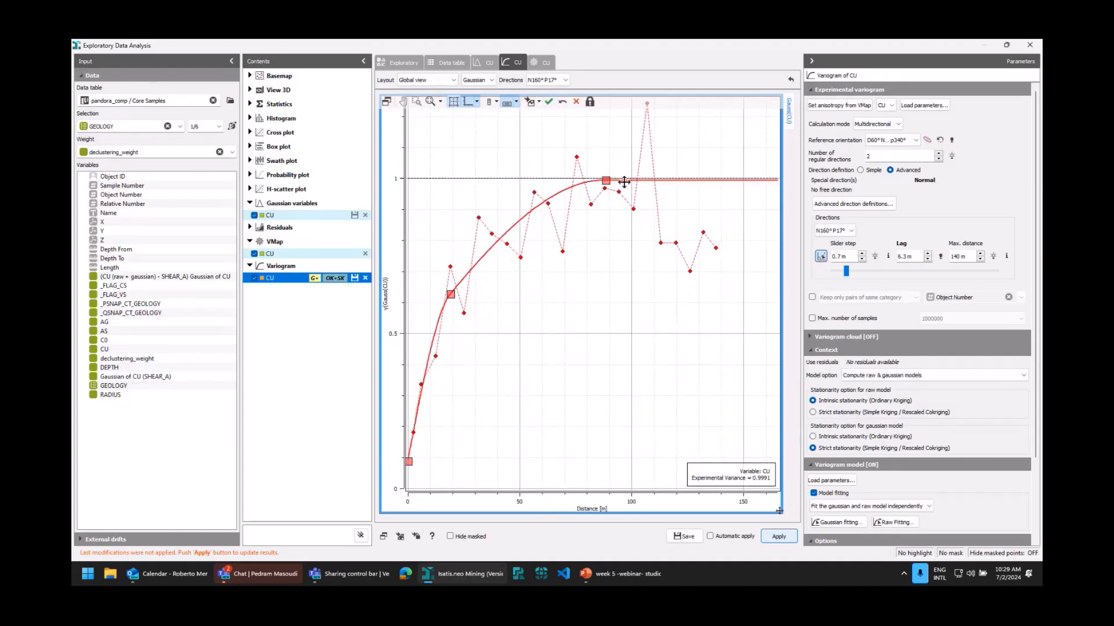
{"action": "left_click_drag", "start_coordinate": [605, 182], "coordinate": [644, 186]}
{"action": "left_click_drag", "start_coordinate": [451, 304], "coordinate": [470, 280]}
{"action": "left_click_drag", "start_coordinate": [646, 184], "coordinate": [665, 202]}
{"action": "left_click", "coordinate": [577, 103]}
Return to the individual directions layout, try interactive fitting of the N44° P54° Gaussian variogram model, and discard the adjustments.
{"action": "left_click", "coordinate": [442, 82]}
{"action": "left_click", "coordinate": [432, 96]}
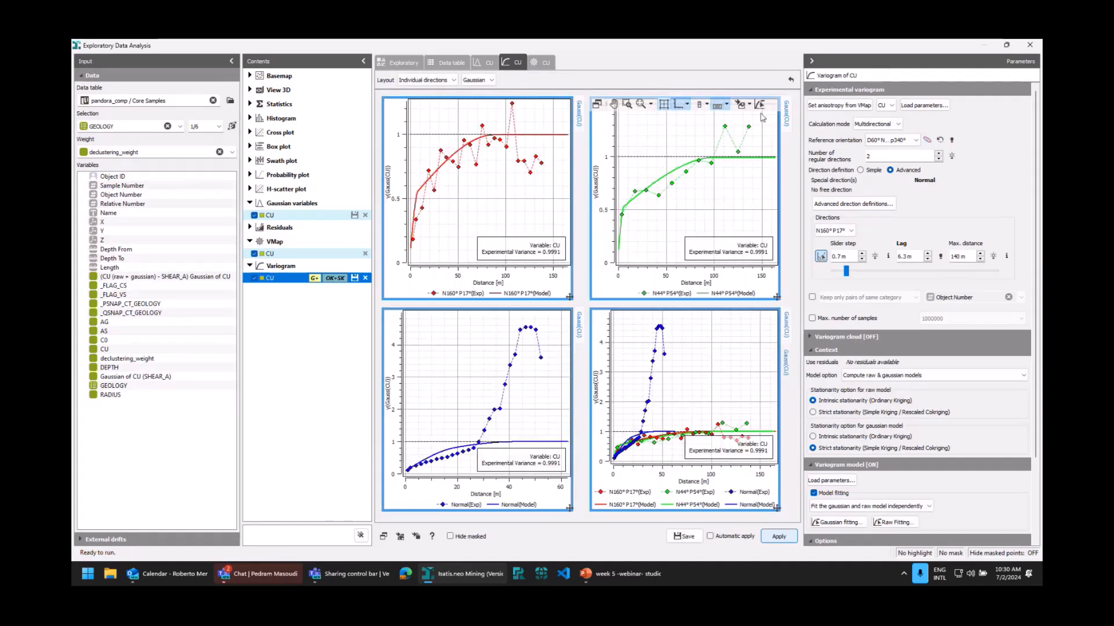
{"action": "left_click", "coordinate": [760, 105]}
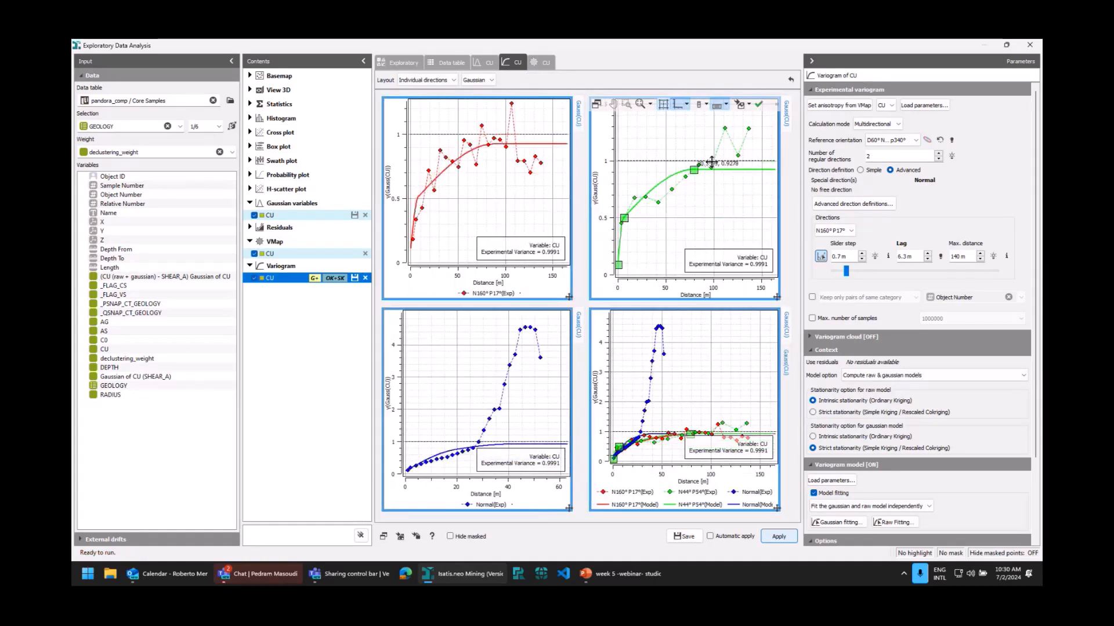
{"action": "left_click_drag", "start_coordinate": [722, 161], "coordinate": [718, 162]}
{"action": "left_click_drag", "start_coordinate": [625, 219], "coordinate": [664, 217]}
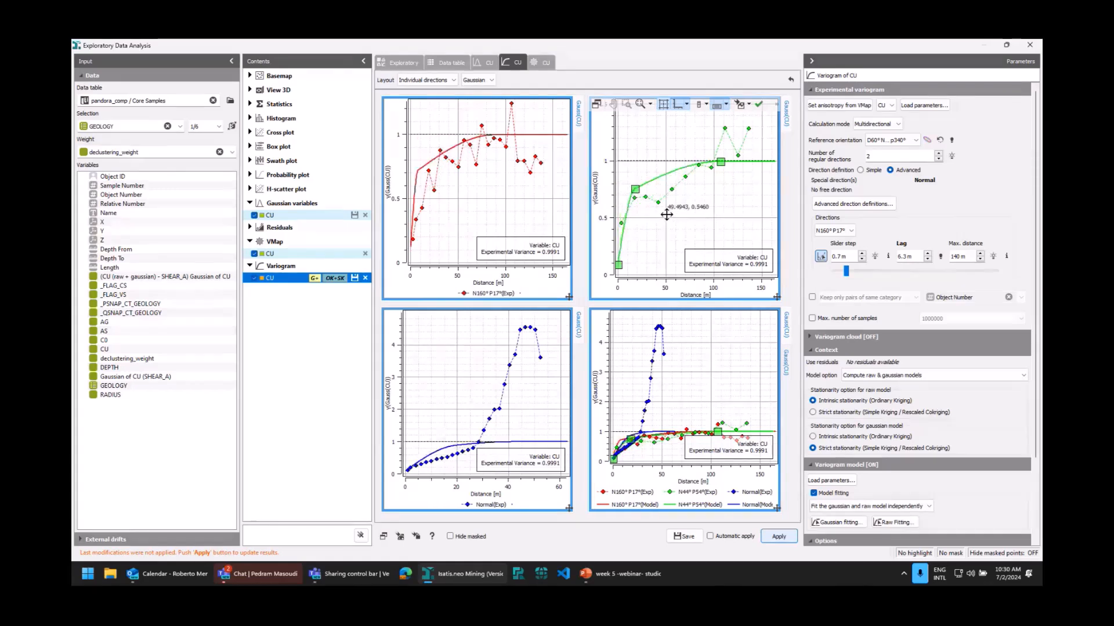
{"action": "left_click_drag", "start_coordinate": [721, 161], "coordinate": [721, 164]}
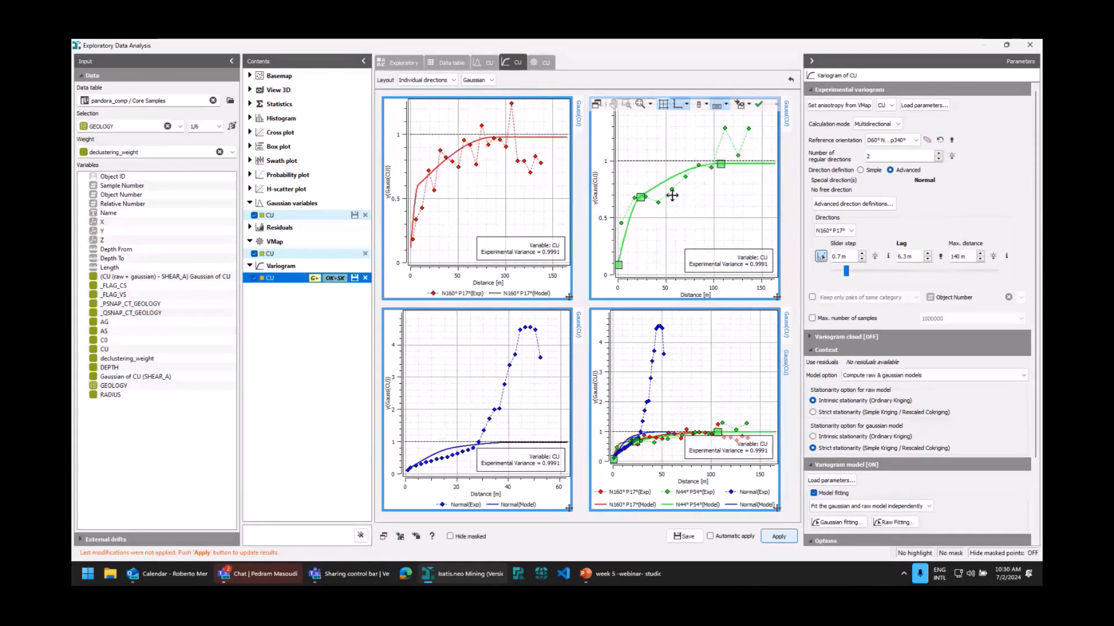
{"action": "left_click_drag", "start_coordinate": [632, 190], "coordinate": [636, 199]}
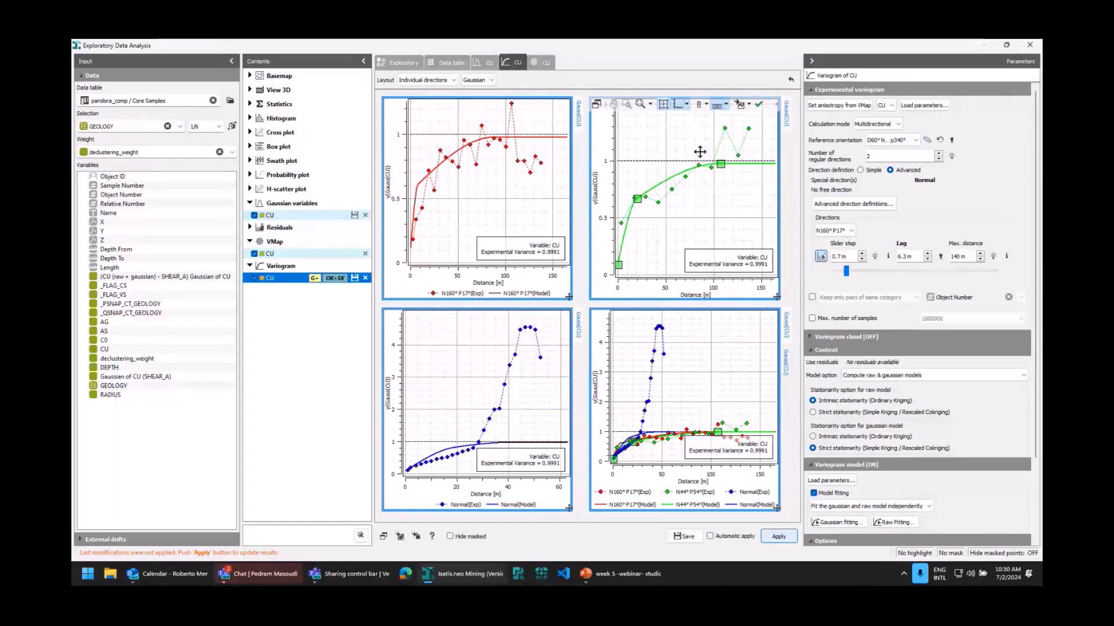
{"action": "left_click", "coordinate": [758, 104]}
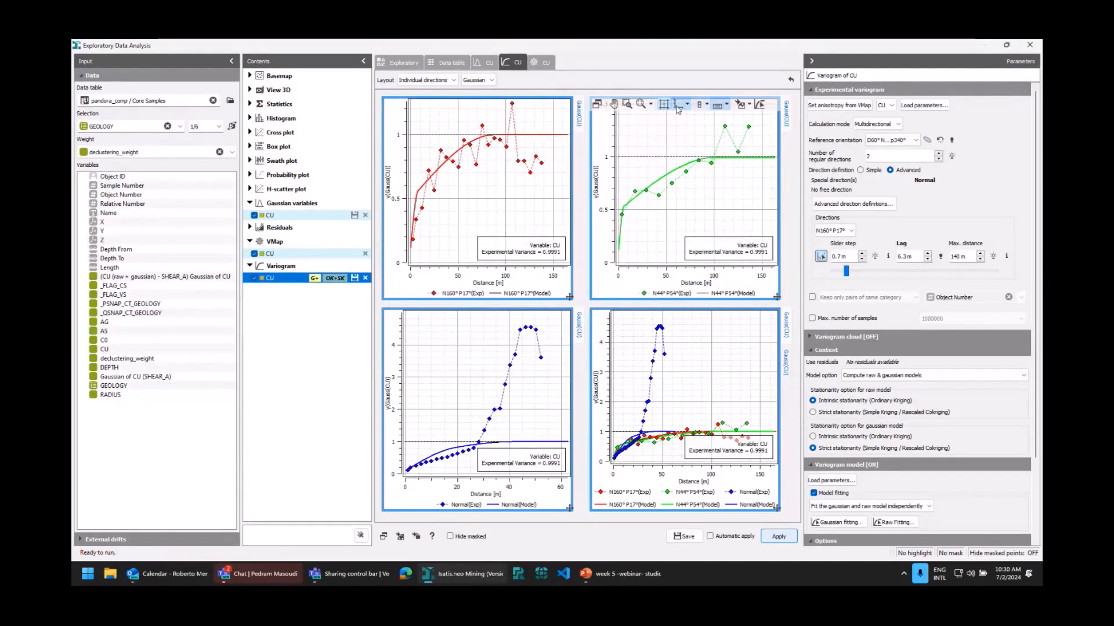
Inspect the variogram map of CU and its Gaussian anamorphosis graphs.
{"action": "left_click", "coordinate": [540, 65]}
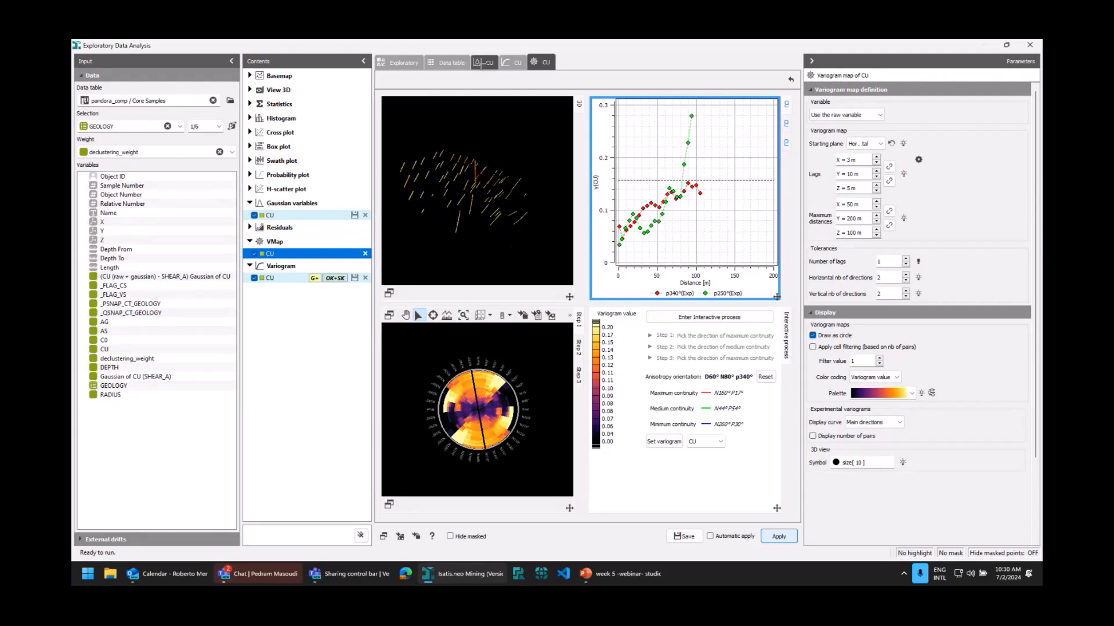
{"action": "left_click", "coordinate": [483, 62]}
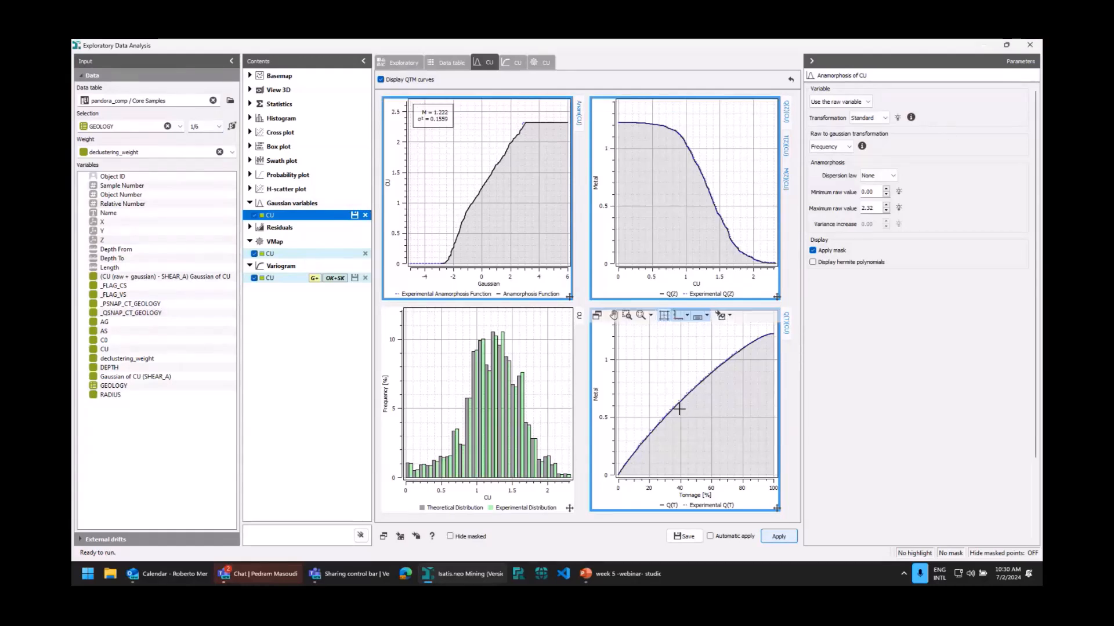
Close the exploratory data analysis of CU and open the geostatistical set CU (raw + gaussian) - SHEAR_A for display.
{"action": "left_click", "coordinate": [688, 536]}
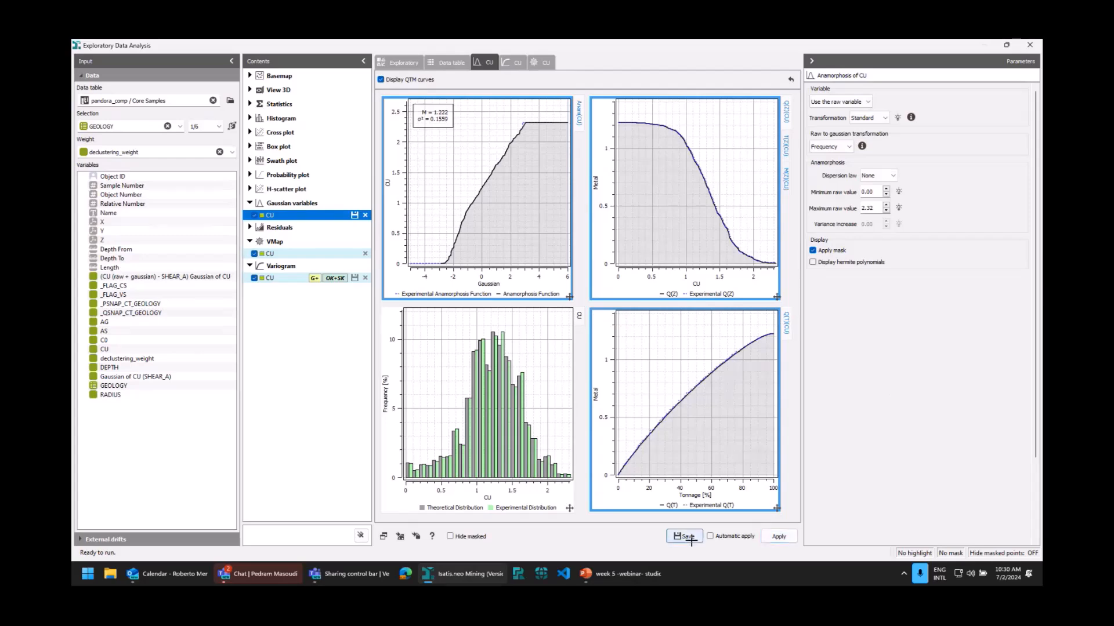
{"action": "left_click", "coordinate": [1030, 46]}
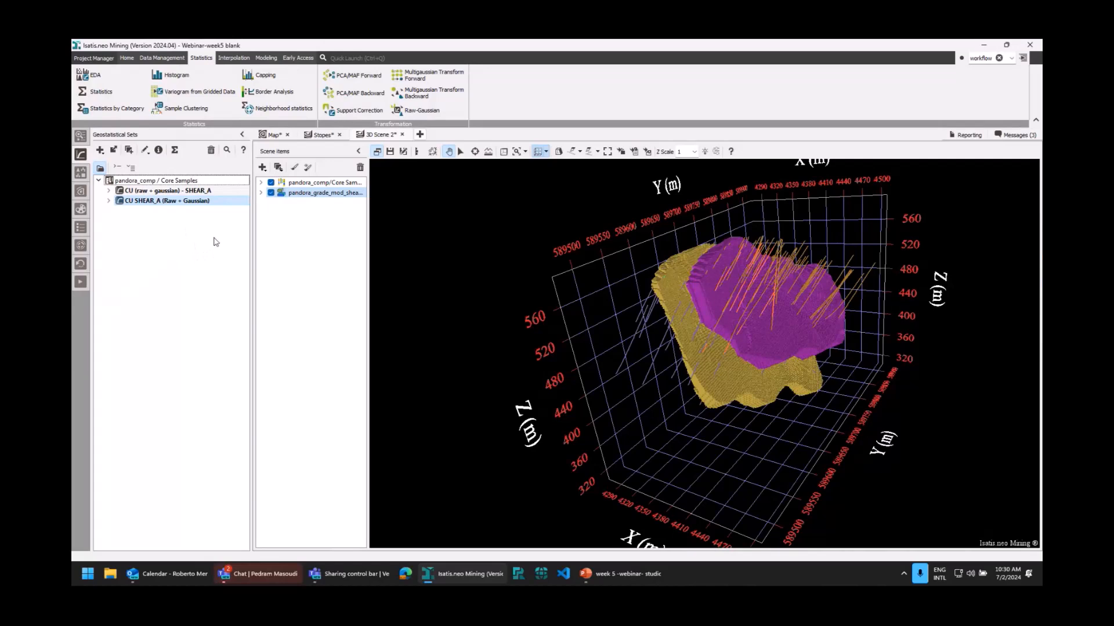
{"action": "left_click", "coordinate": [180, 191]}
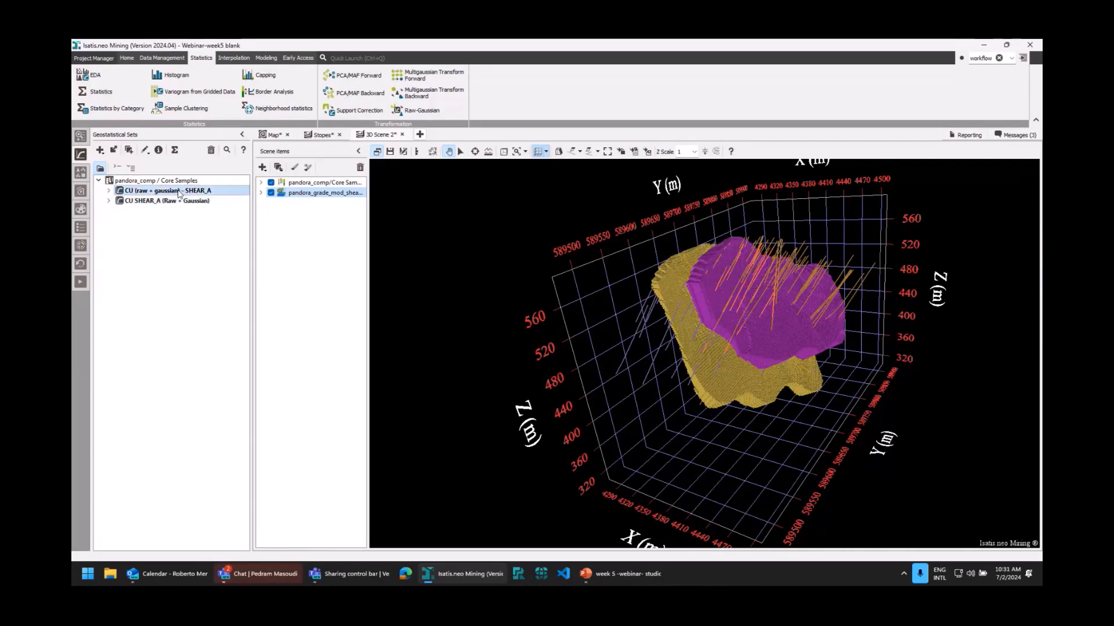
{"action": "double_click", "coordinate": [179, 191]}
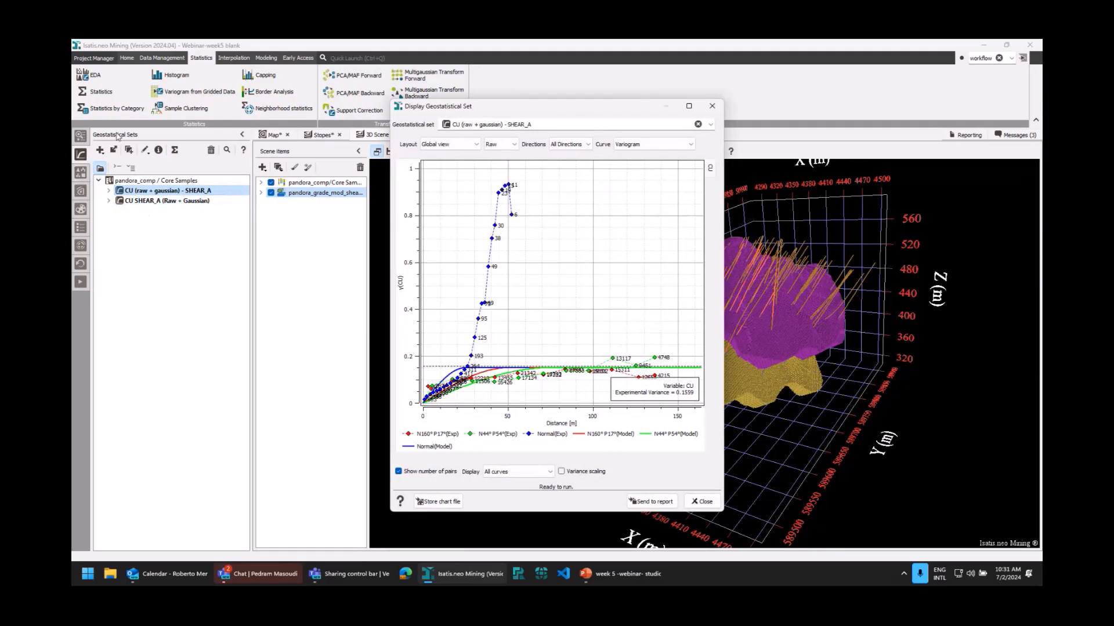
View the raw and Gaussian variograms in direction N160° P17° and the Gaussian one in N44° P54°, and close the display.
{"action": "left_click", "coordinate": [584, 145]}
{"action": "left_click", "coordinate": [565, 161]}
{"action": "left_click", "coordinate": [505, 145]}
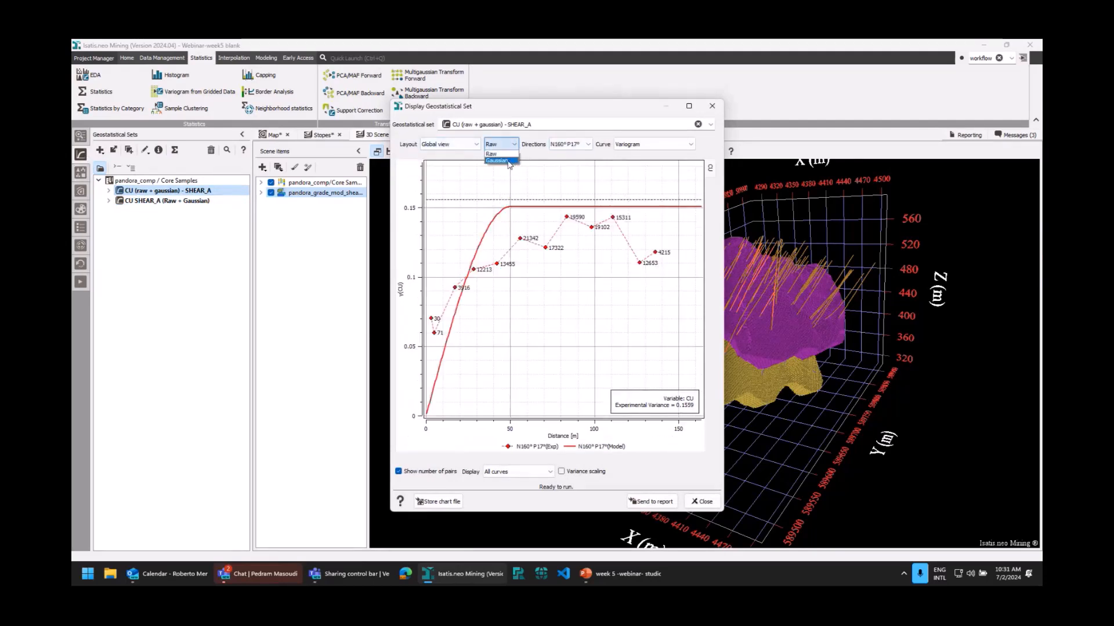
{"action": "left_click", "coordinate": [509, 163]}
{"action": "left_click", "coordinate": [571, 145]}
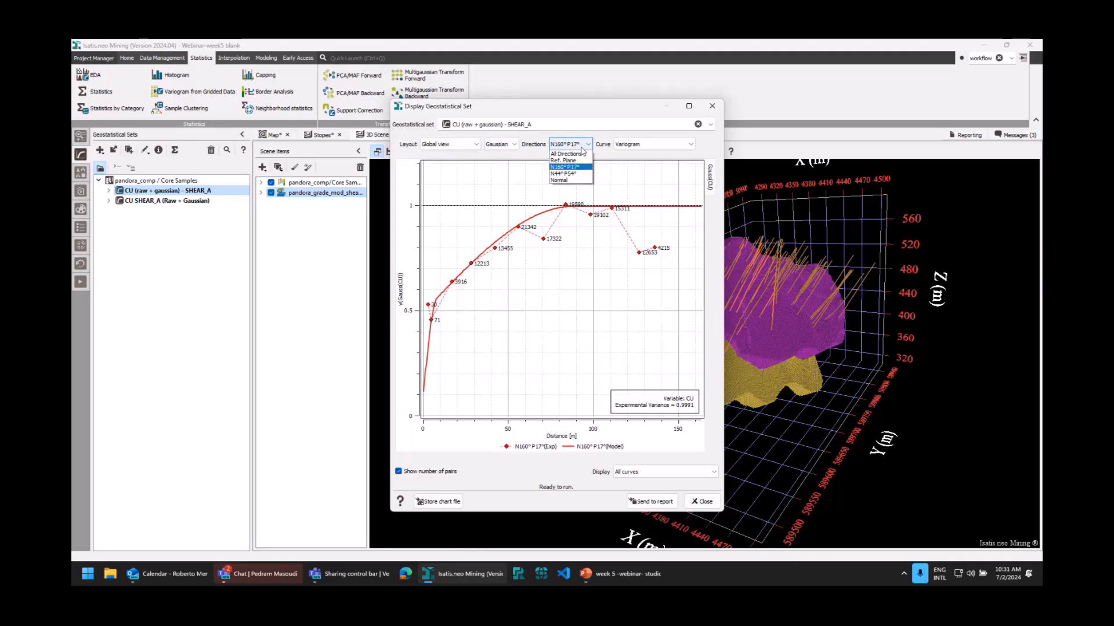
{"action": "left_click", "coordinate": [572, 174]}
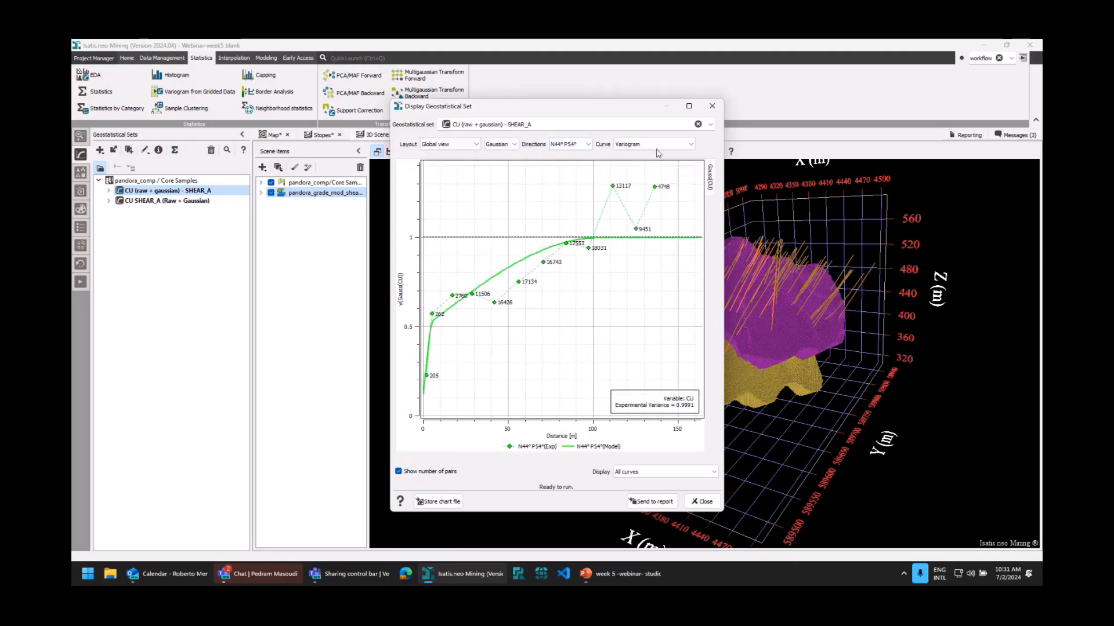
{"action": "left_click", "coordinate": [712, 107]}
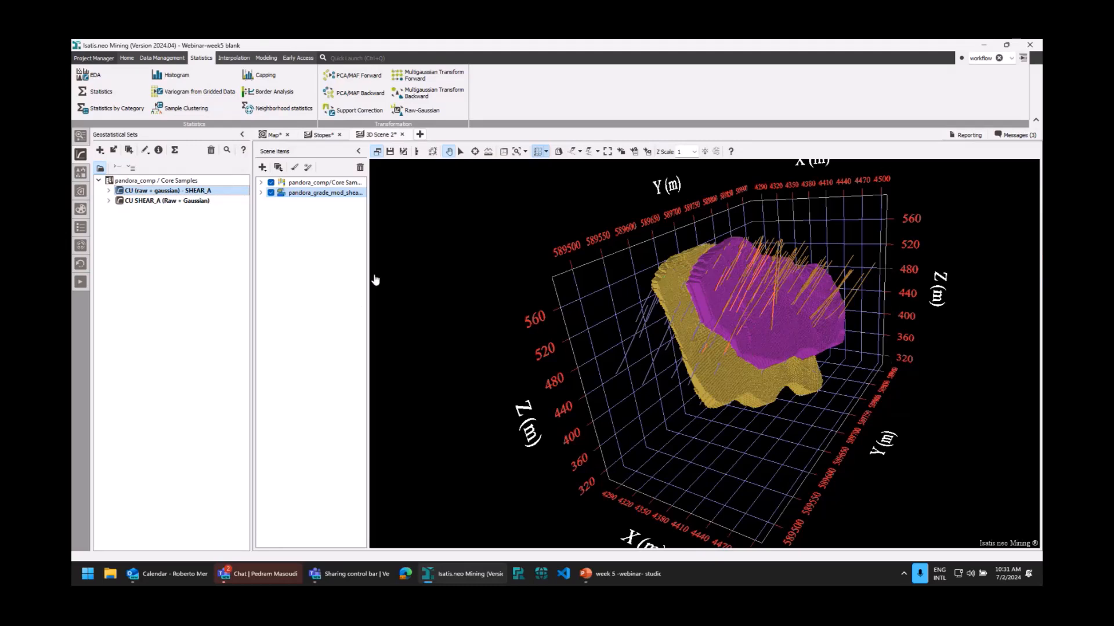
Open the Simulations setup for CU (raw + gaussian) - SHEAR_A and review its main and turning bands parameters, including the seed.
{"action": "left_click", "coordinate": [235, 60]}
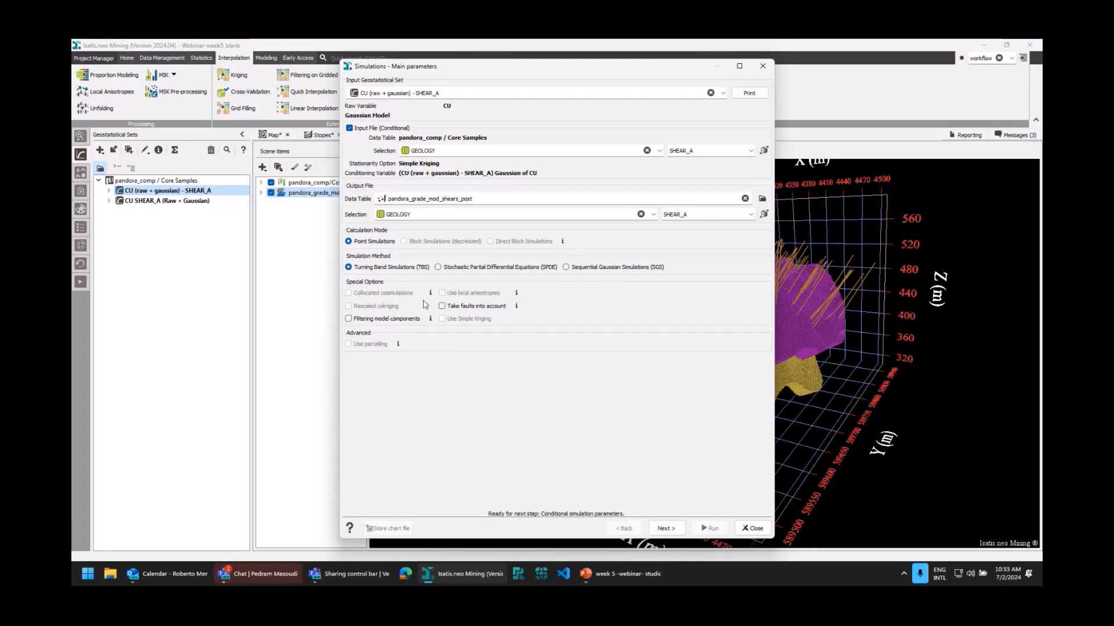
{"action": "mouse_move", "coordinate": [431, 296]}
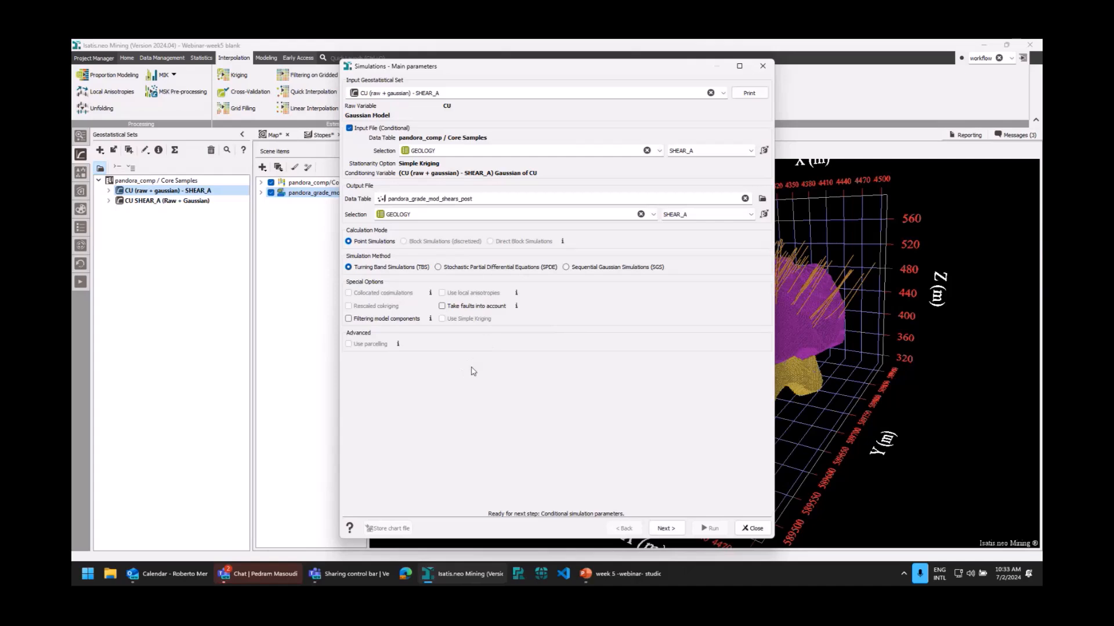
{"action": "left_click", "coordinate": [666, 529]}
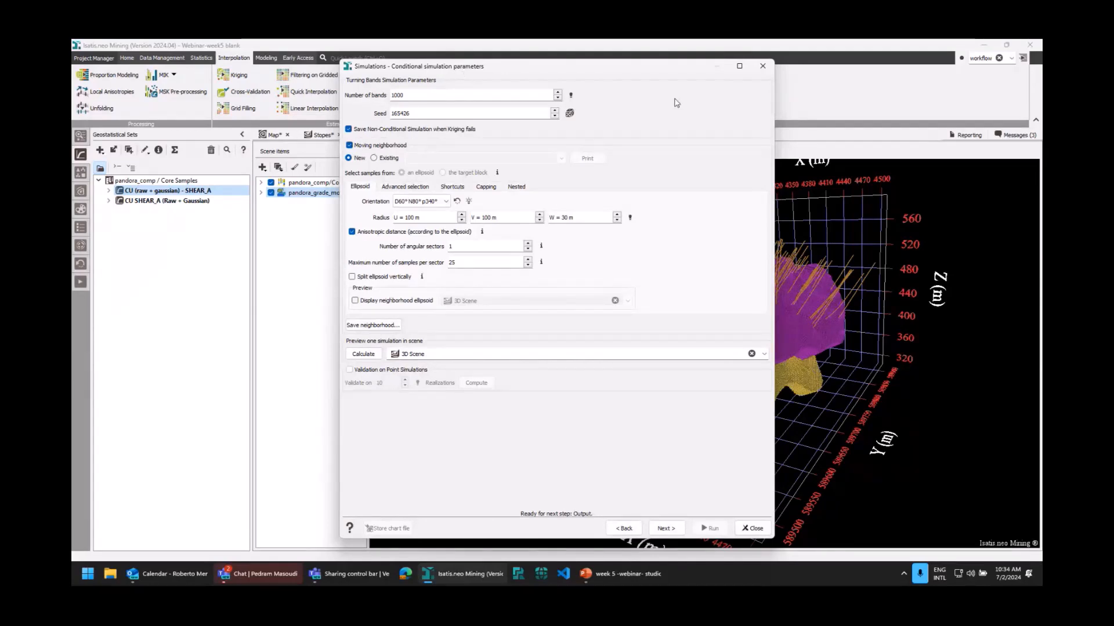
{"action": "double_click", "coordinate": [417, 114]}
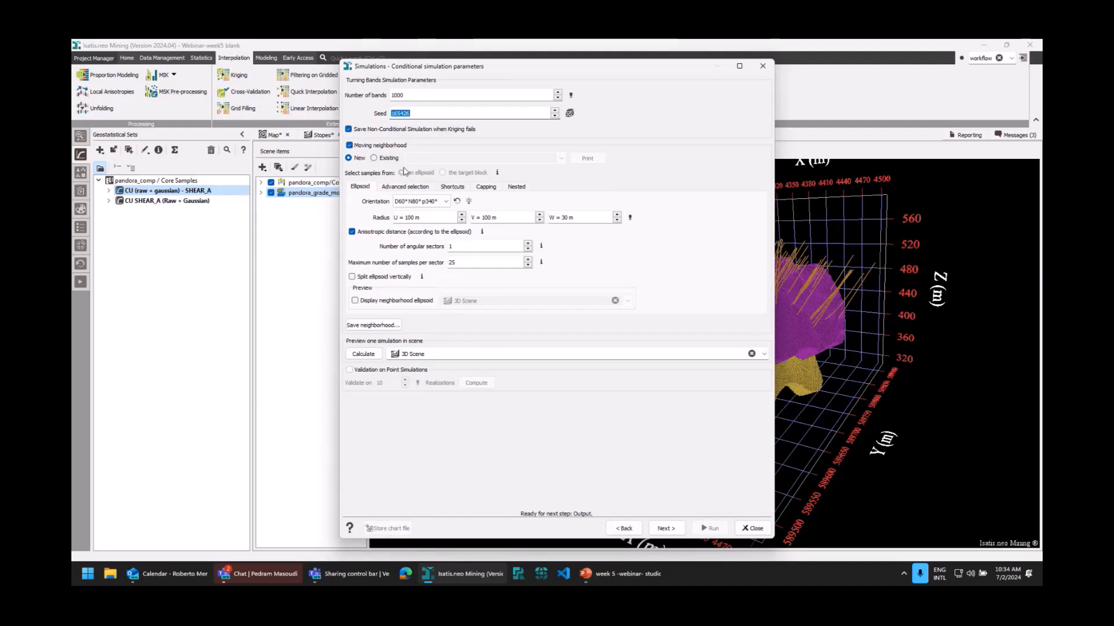
Try using an existing moving neighborhood for the simulation, and return to a new one.
{"action": "left_click", "coordinate": [375, 158]}
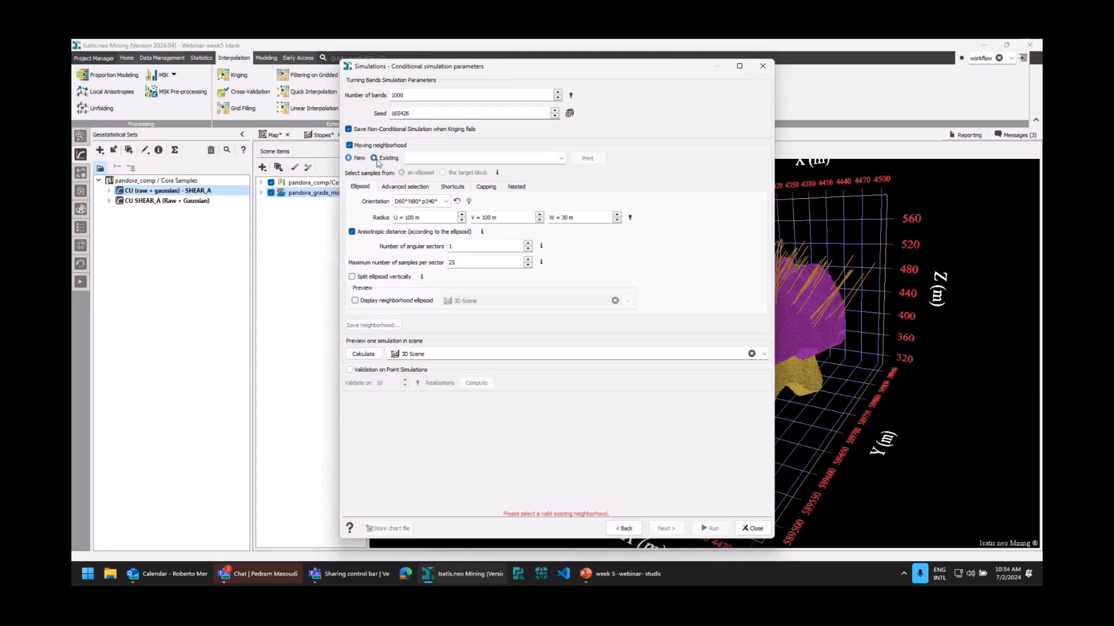
{"action": "left_click", "coordinate": [560, 158]}
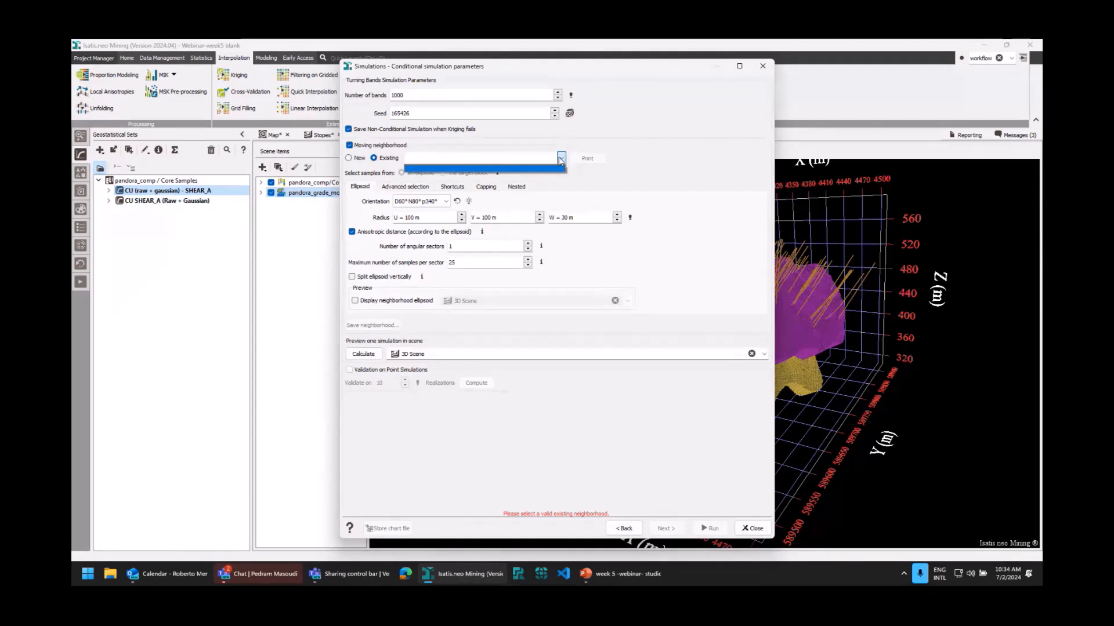
{"action": "left_click", "coordinate": [561, 159]}
{"action": "left_click", "coordinate": [355, 159]}
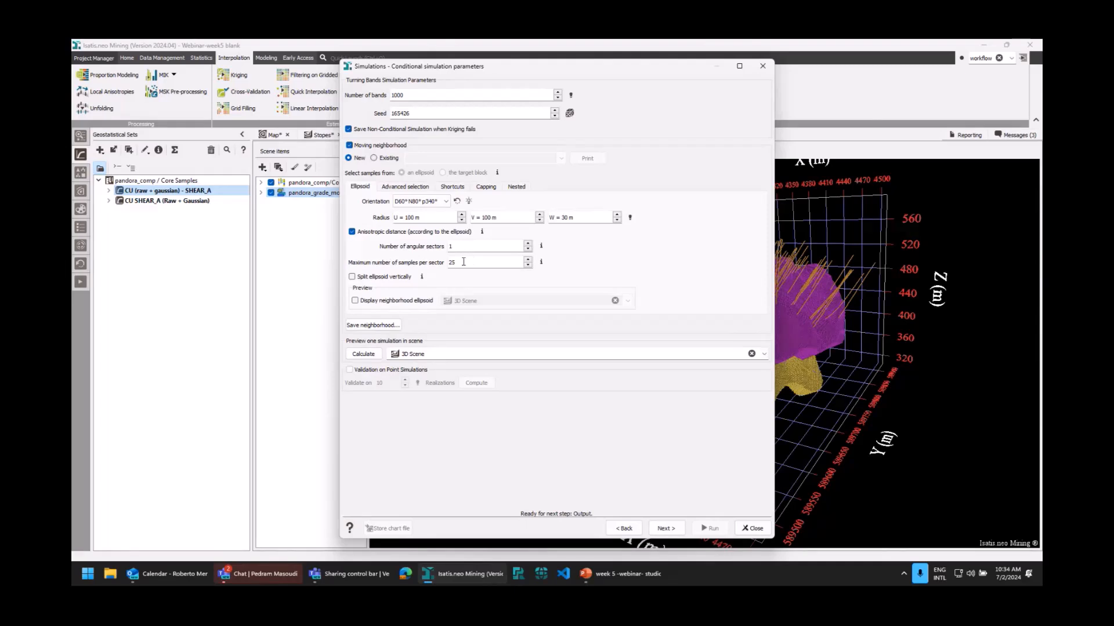
Review the moving neighborhood's advanced selection, shortcuts, capping and nested settings.
{"action": "left_click", "coordinate": [404, 188]}
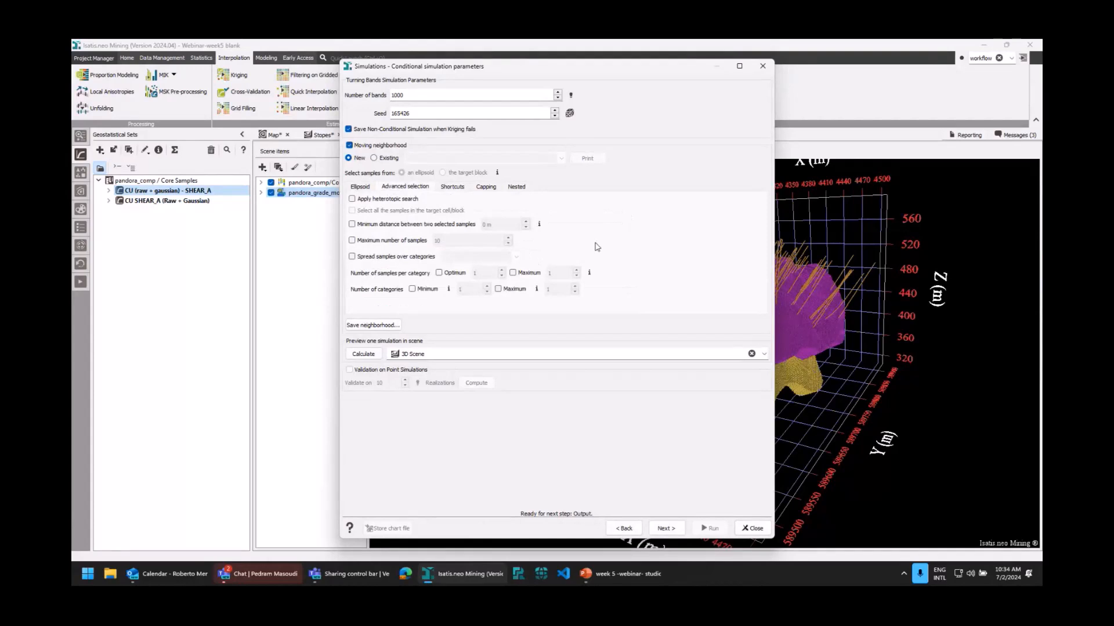
{"action": "left_click", "coordinate": [452, 187]}
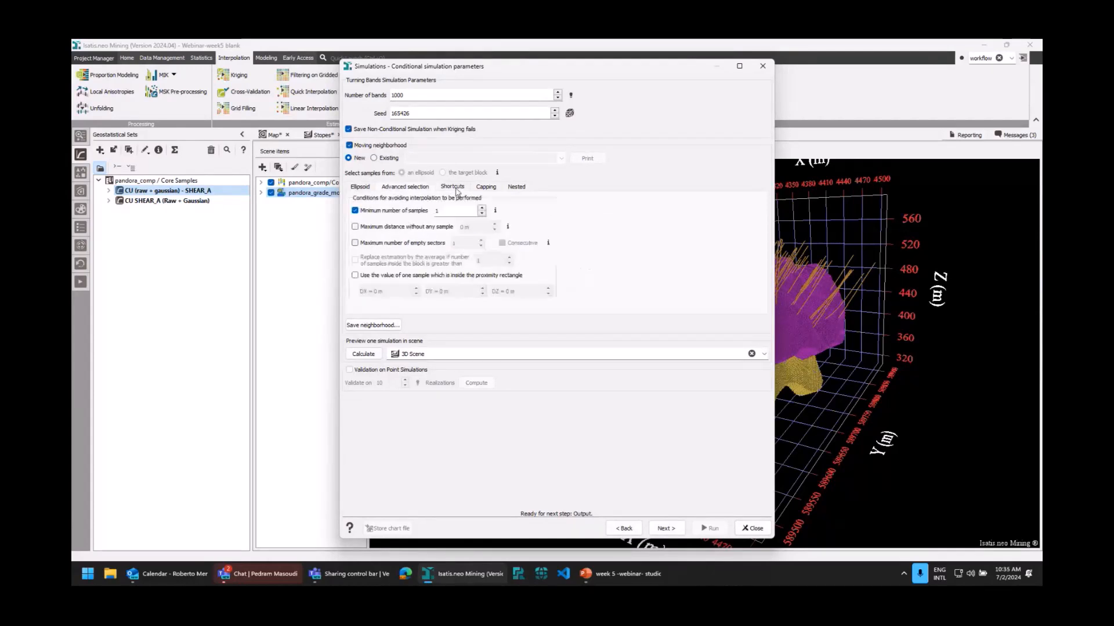
{"action": "left_click", "coordinate": [485, 189]}
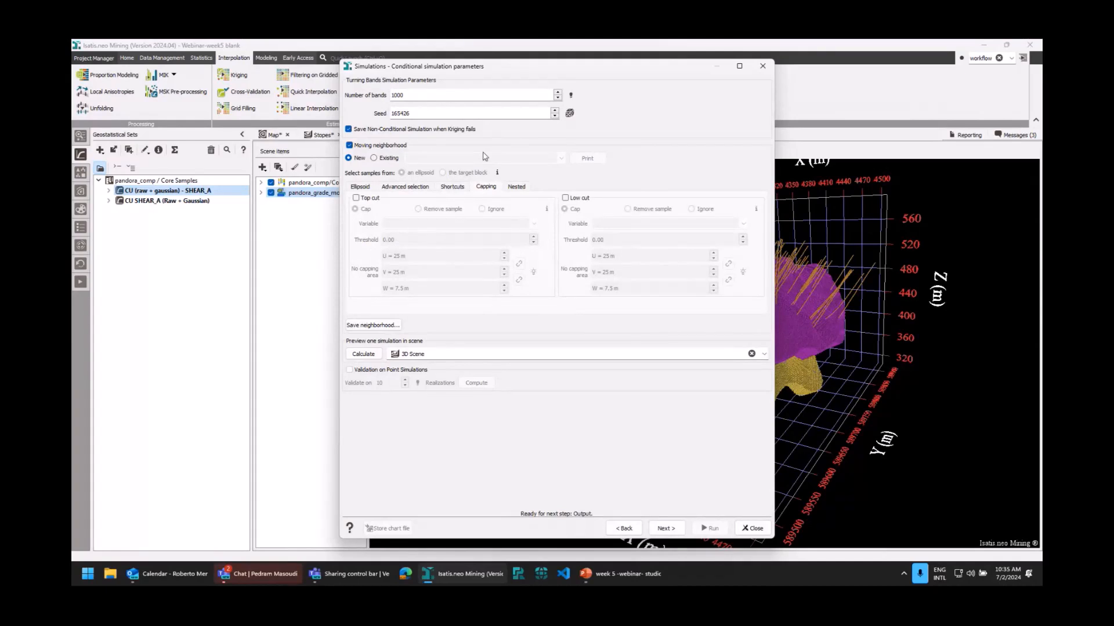
{"action": "left_click", "coordinate": [520, 188]}
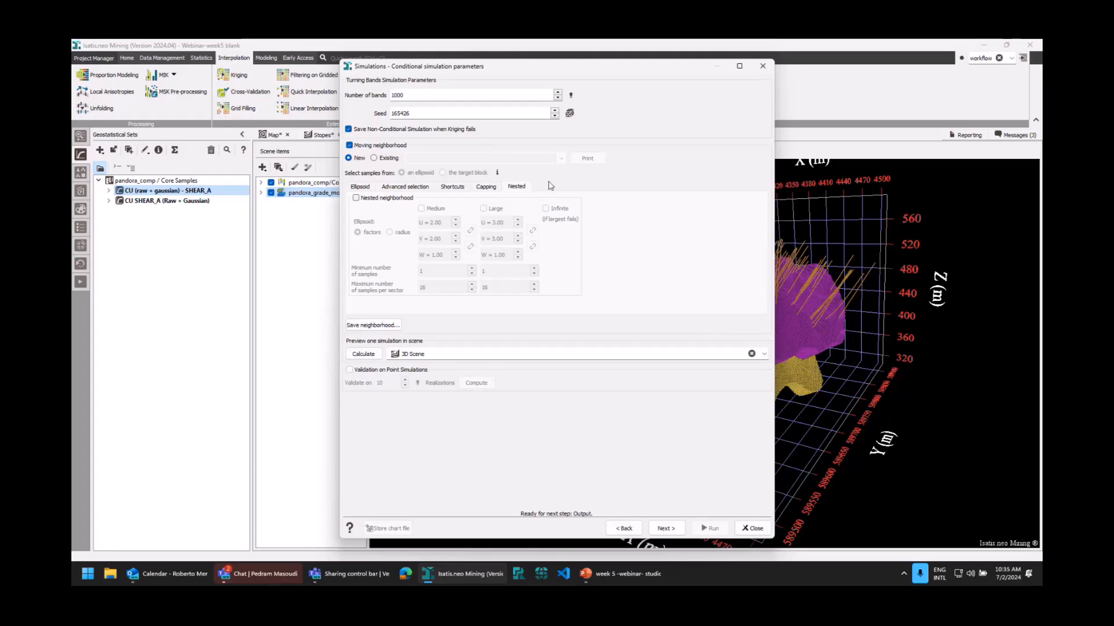
Display the neighborhood ellipsoid in 3D Scene and inspect its orientation relative to the drillholes.
{"action": "left_click_drag", "start_coordinate": [481, 68], "coordinate": [296, 72]}
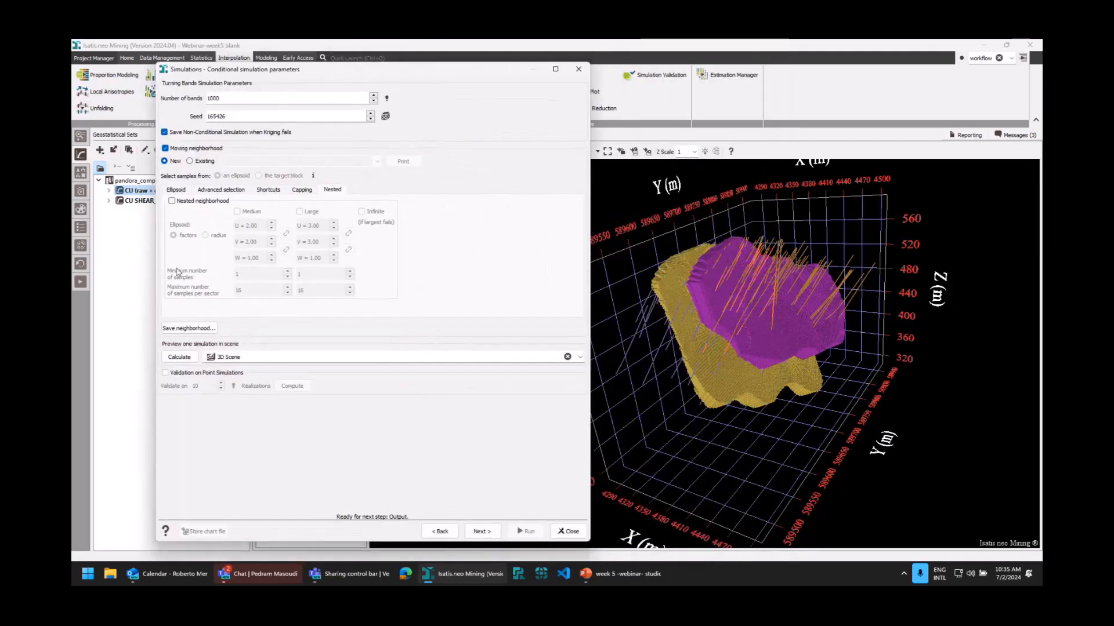
{"action": "left_click", "coordinate": [176, 190]}
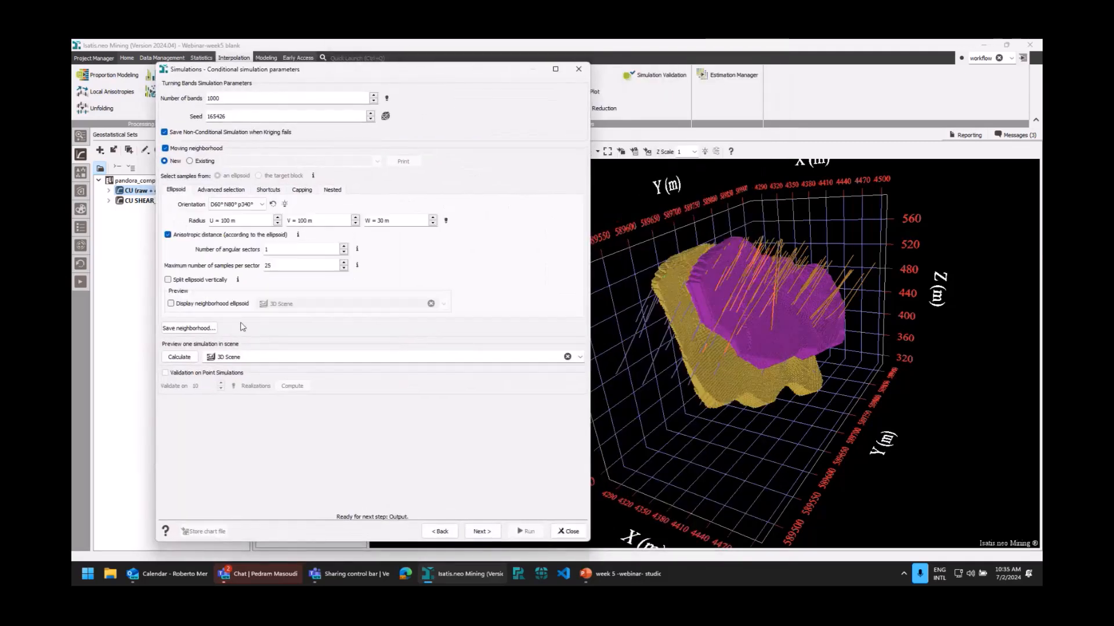
{"action": "left_click", "coordinate": [207, 308]}
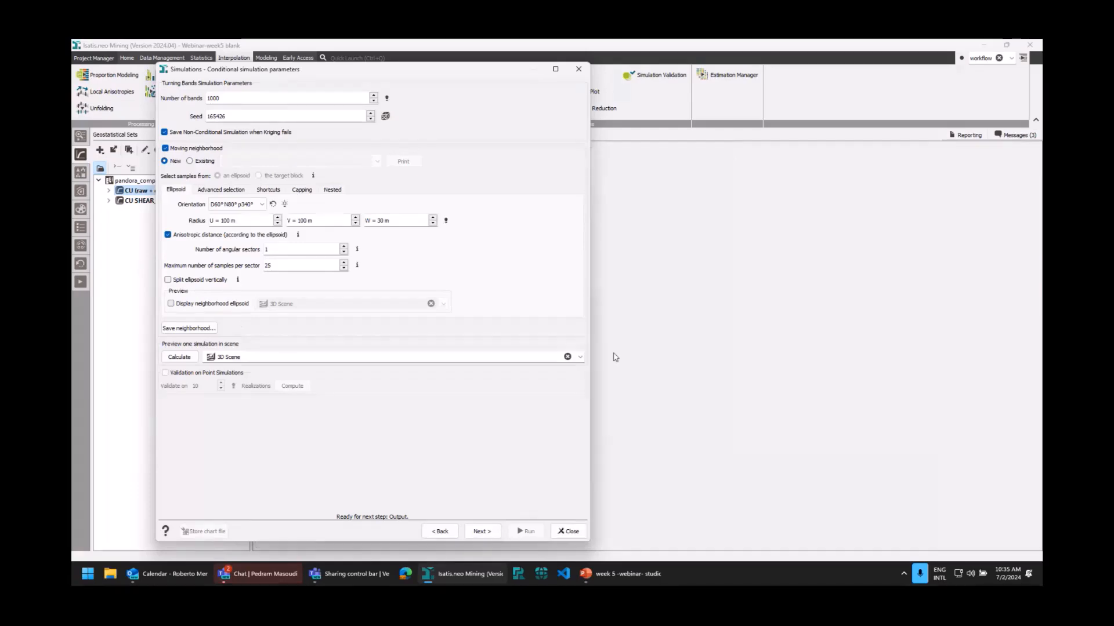
{"action": "left_click_drag", "start_coordinate": [771, 396], "coordinate": [766, 391]}
{"action": "scroll", "coordinate": [767, 391], "scroll_direction": "down", "scroll_amount": 5}
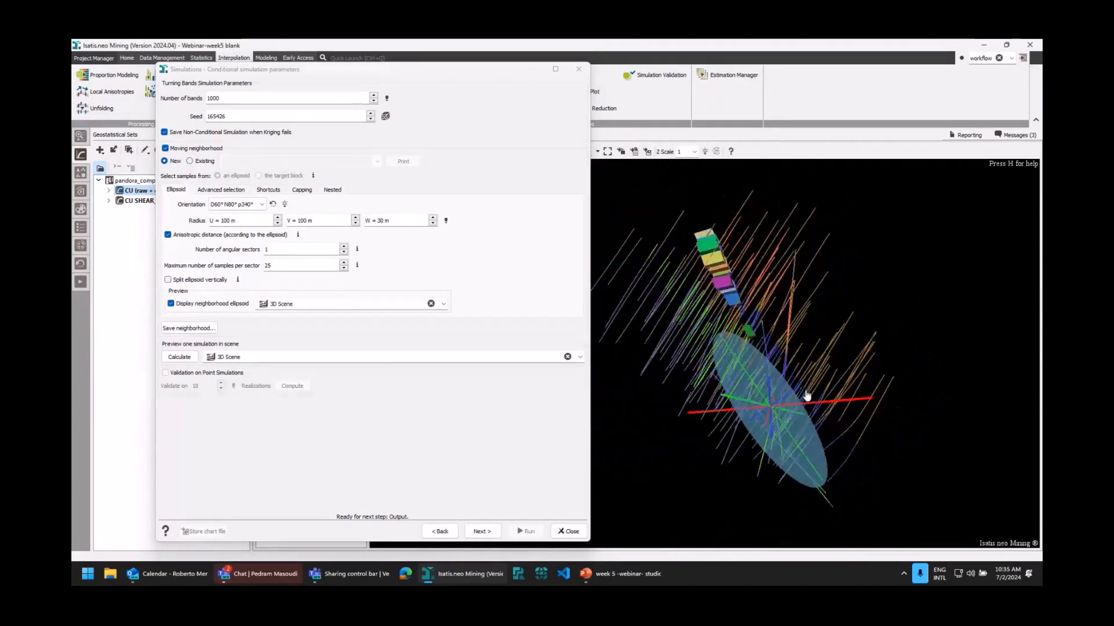
{"action": "left_click_drag", "start_coordinate": [773, 360], "coordinate": [756, 403]}
{"action": "scroll", "coordinate": [812, 372], "scroll_direction": "up", "scroll_amount": 4}
{"action": "mouse_move", "coordinate": [812, 373]}
{"action": "left_mouse_down"}
{"action": "mouse_move", "coordinate": [795, 391]}
{"action": "mouse_move", "coordinate": [812, 383]}
{"action": "left_mouse_up"}
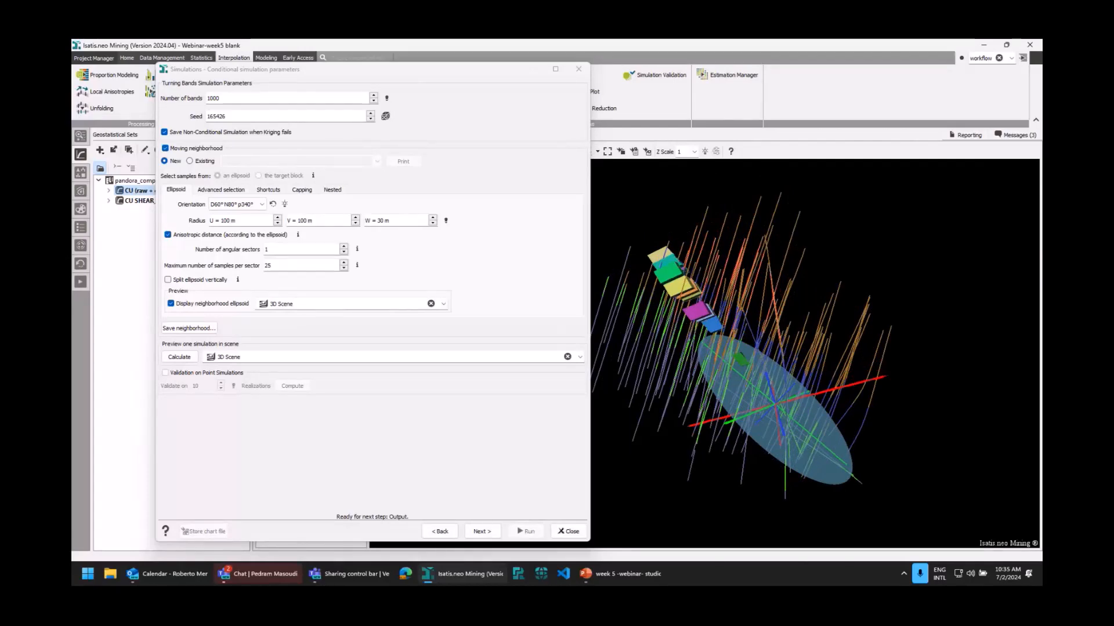
Review the simulation output settings, including the number of realizations, and close the simulation setup without running it.
{"action": "left_click_drag", "start_coordinate": [419, 70], "coordinate": [527, 75]}
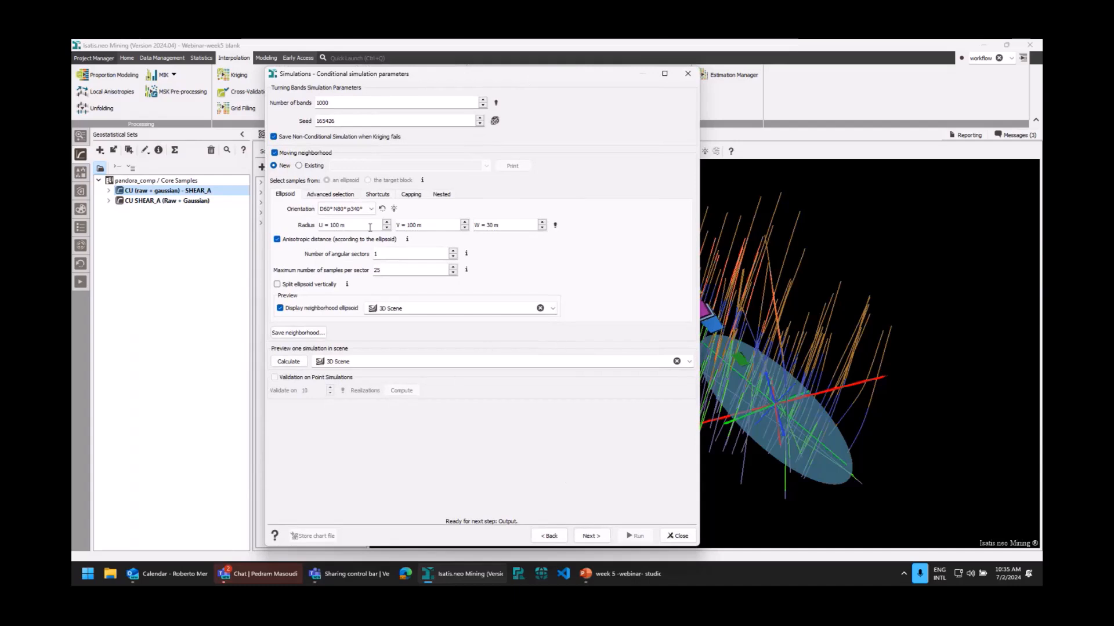
{"action": "left_click", "coordinate": [589, 536]}
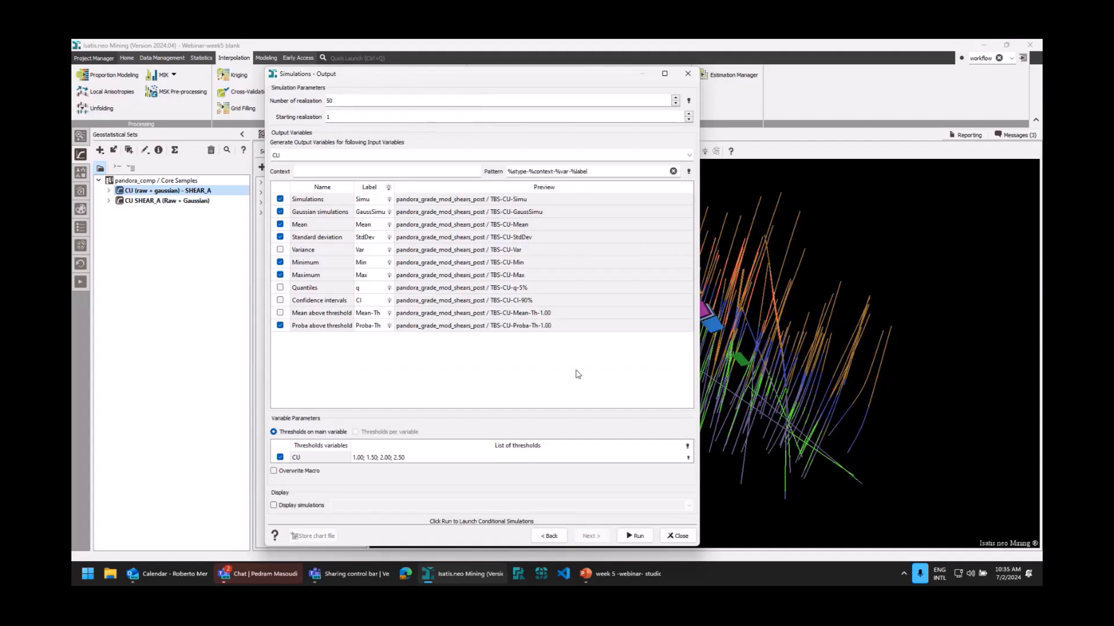
{"action": "double_click", "coordinate": [342, 101]}
{"action": "left_click", "coordinate": [678, 535]}
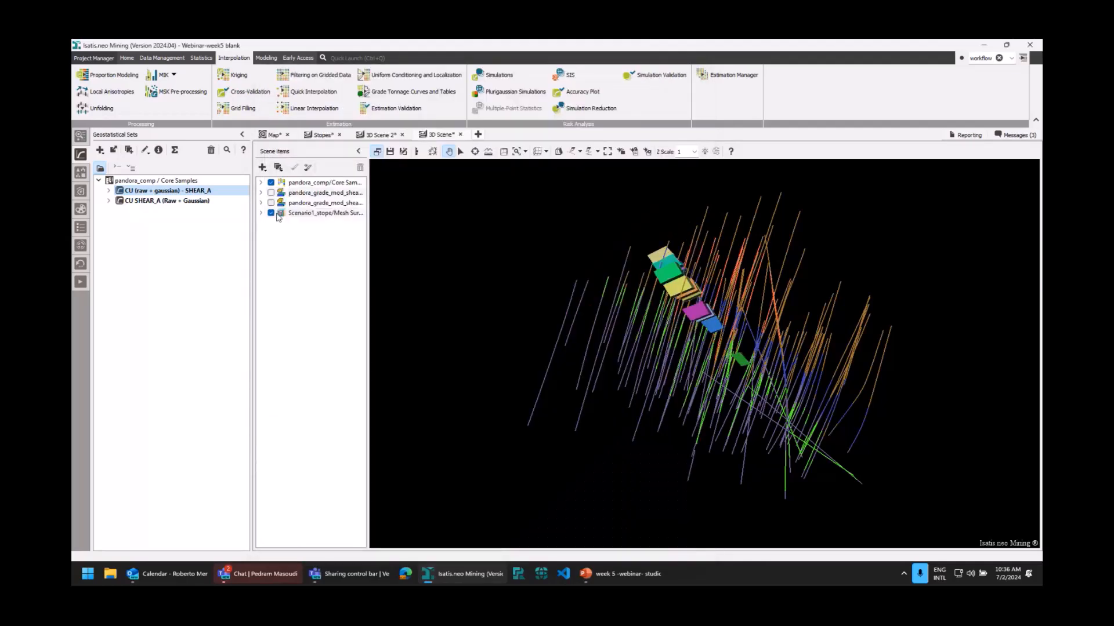
Add the TBS-CU-Simu[1] realization from pandora_grade_mod_shears_post to 3D Scene 2 and hide the geology-coloured grade model layer.
{"action": "left_click", "coordinate": [391, 138]}
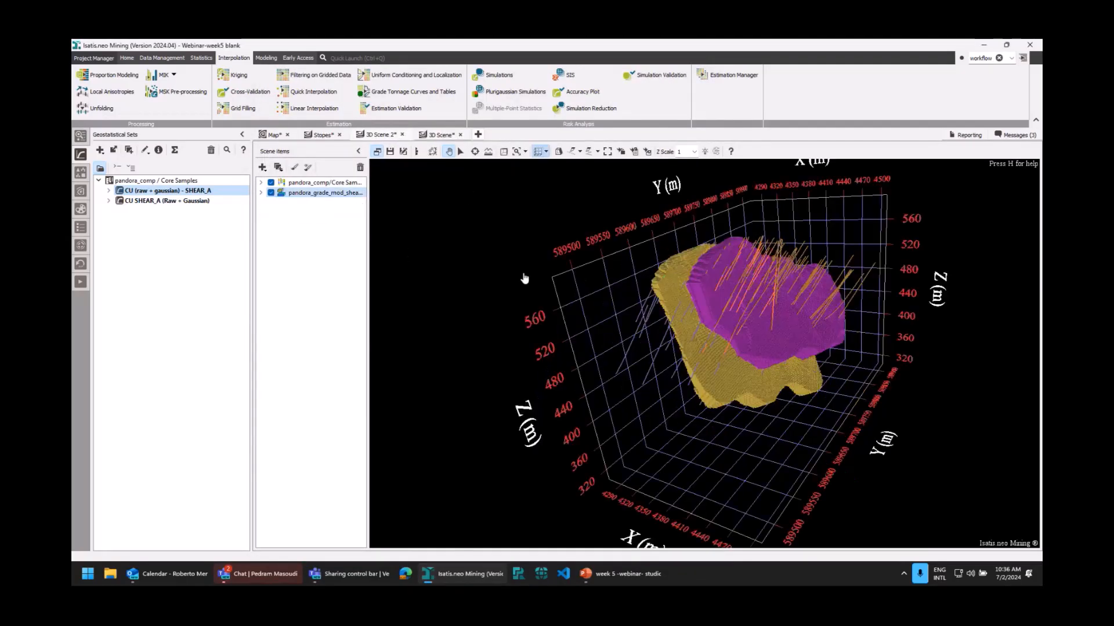
{"action": "left_click", "coordinate": [79, 137]}
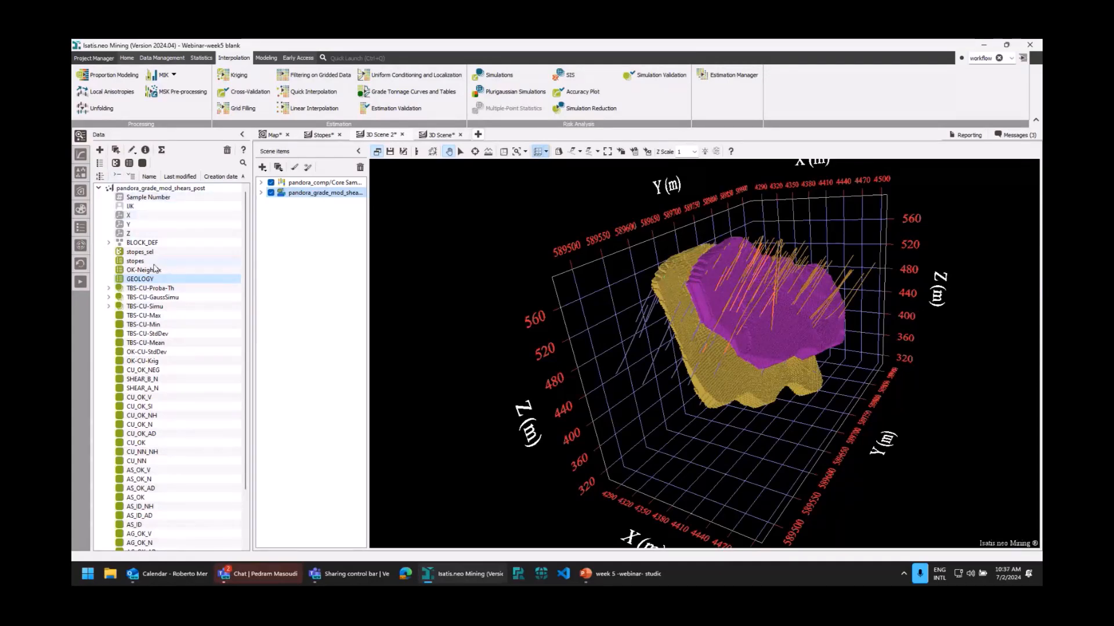
{"action": "left_click", "coordinate": [108, 310]}
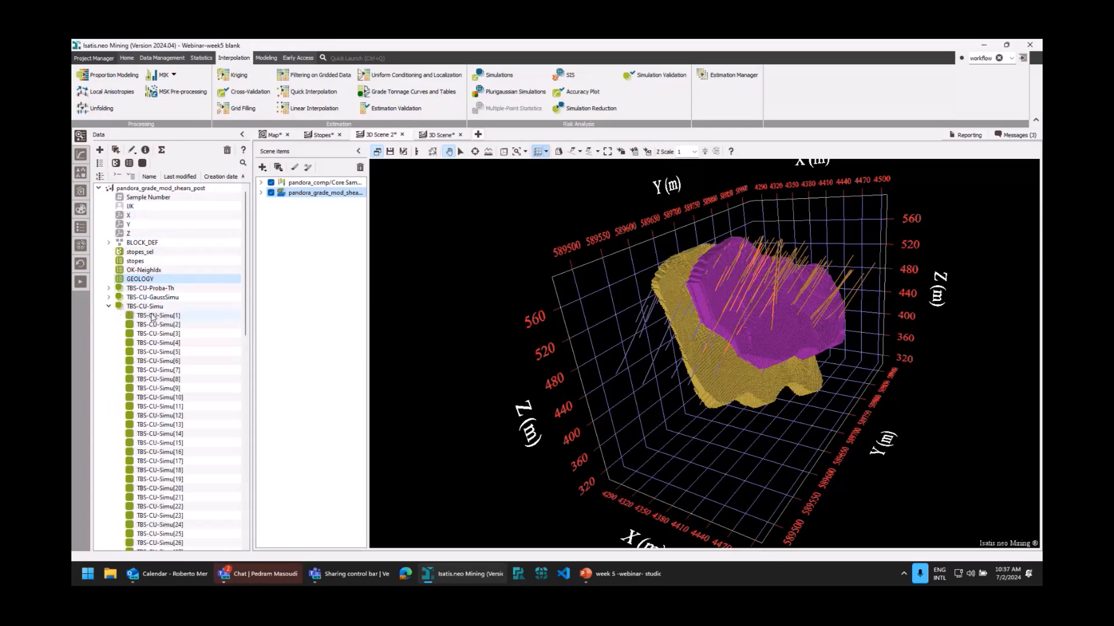
{"action": "left_click_drag", "start_coordinate": [729, 282], "coordinate": [755, 285]}
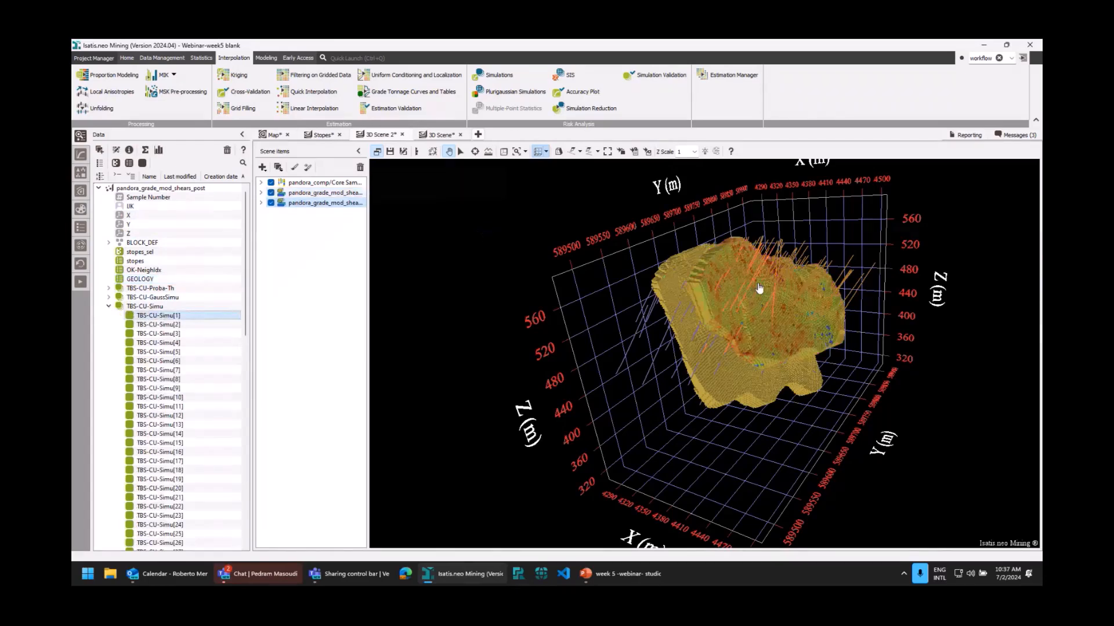
{"action": "left_click", "coordinate": [271, 193]}
Step the new layer's colour variable TBS-CU-Simu through successive realizations to compare them, and collapse the realization list.
{"action": "double_click", "coordinate": [319, 203]}
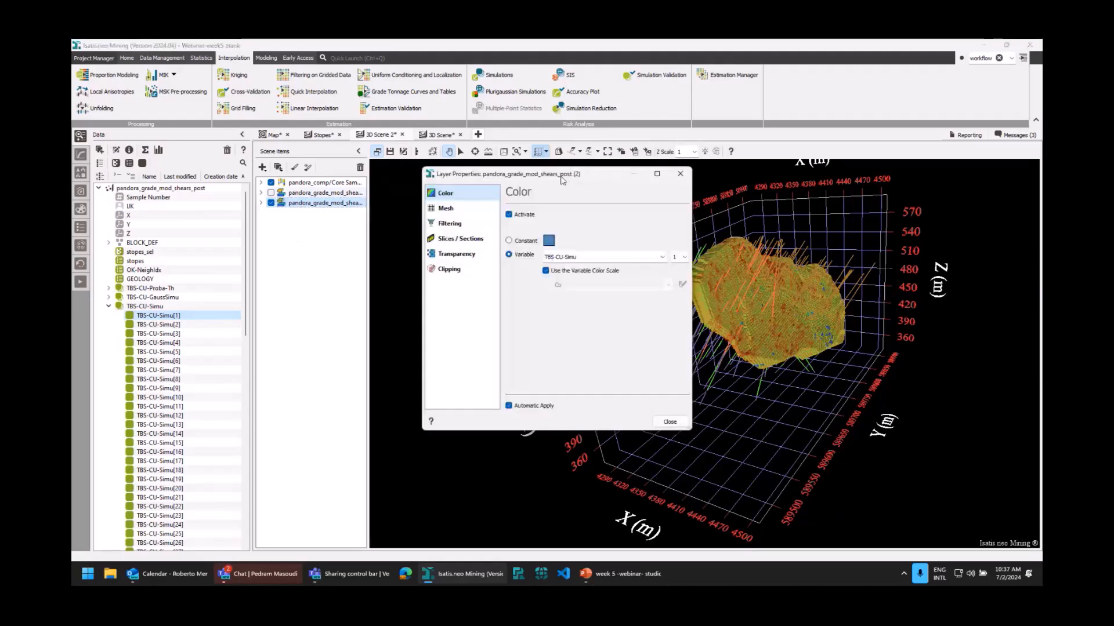
{"action": "left_click_drag", "start_coordinate": [568, 179], "coordinate": [482, 184]}
{"action": "left_click_drag", "start_coordinate": [852, 334], "coordinate": [584, 266]}
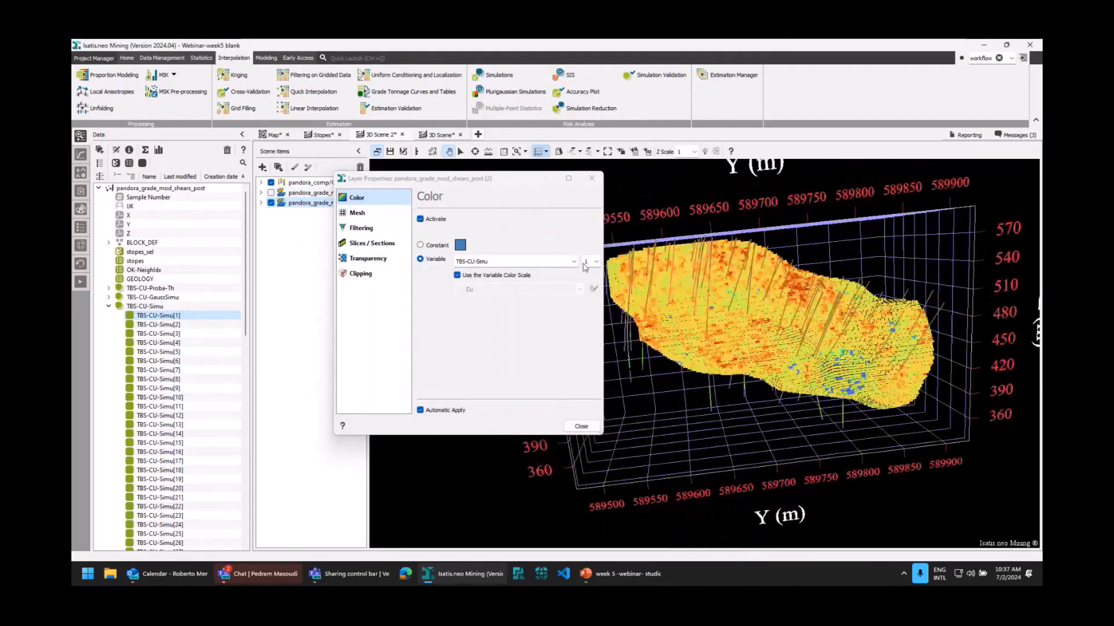
{"action": "left_click", "coordinate": [585, 265]}
{"action": "key", "text": "Down"}
{"action": "key", "text": "Down"}
{"action": "key", "text": "Down"}
{"action": "key", "text": "Down"}
{"action": "key", "text": "Down"}
{"action": "key", "text": "Down"}
{"action": "left_click", "coordinate": [592, 179]}
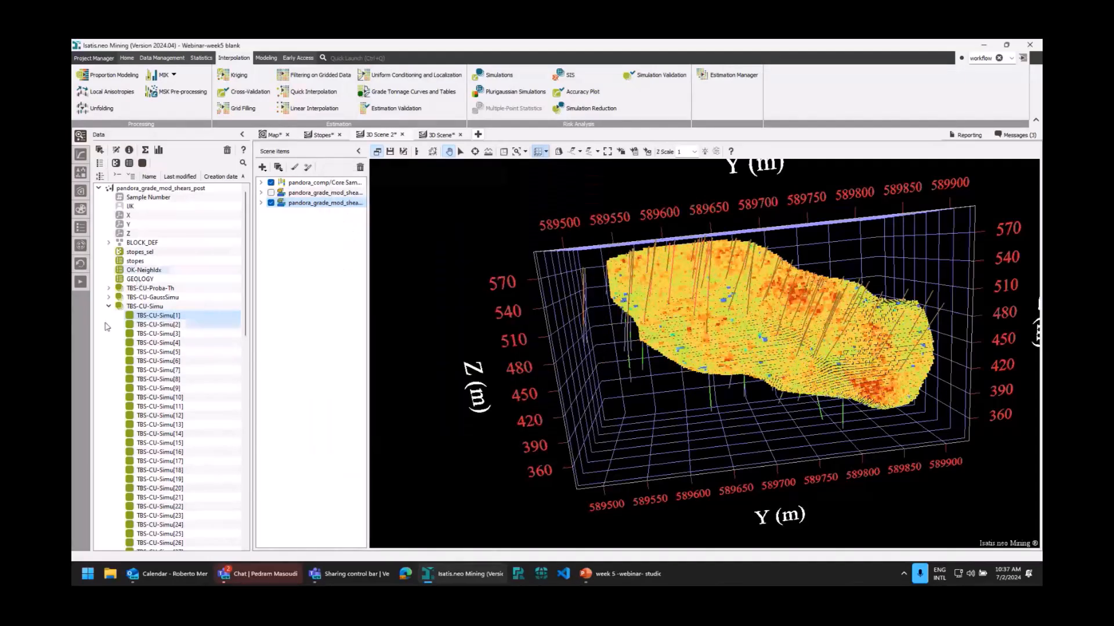
{"action": "left_click", "coordinate": [108, 306]}
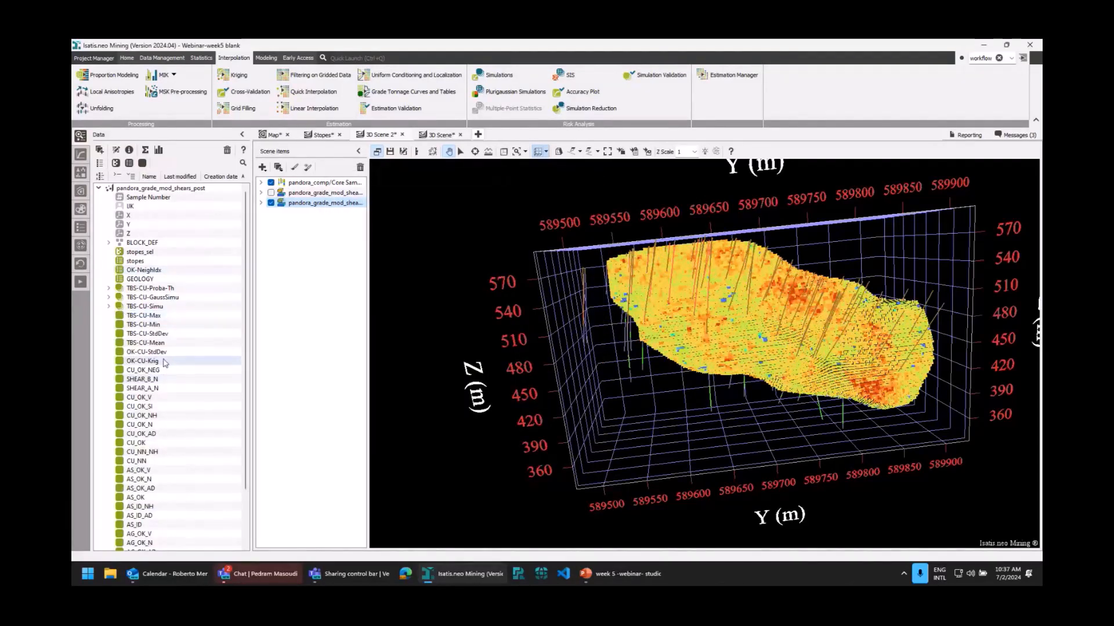
Add OK-CU-StdDev to 3D Scene 2, hide that layer, and add TBS-CU-StdDev to compare kriging and simulation uncertainty.
{"action": "left_click_drag", "start_coordinate": [149, 355], "coordinate": [727, 320]}
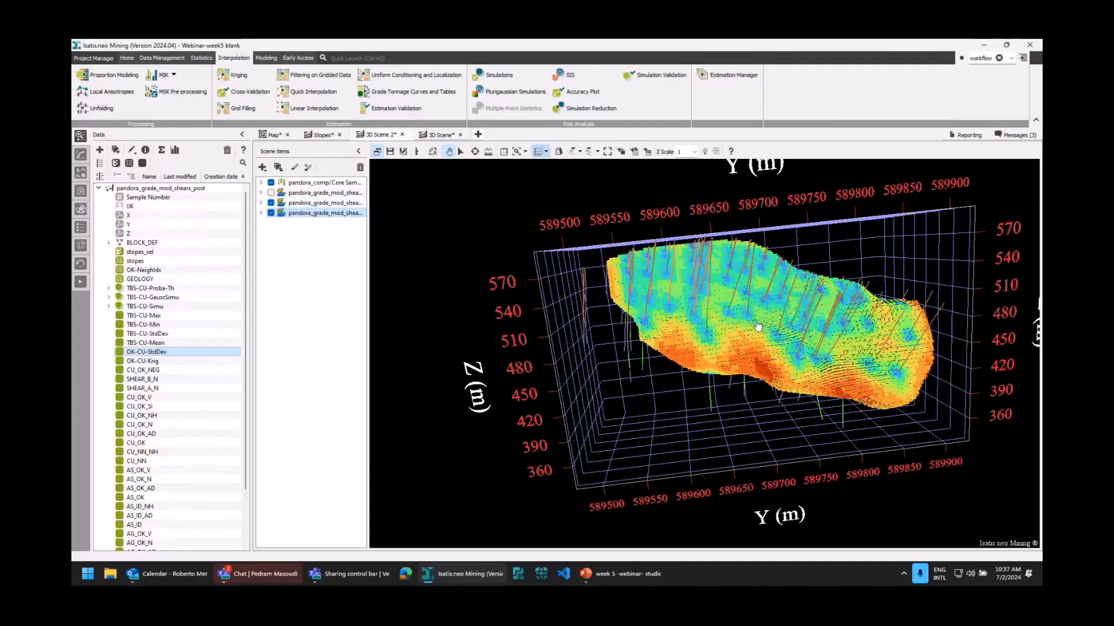
{"action": "left_click", "coordinate": [271, 213]}
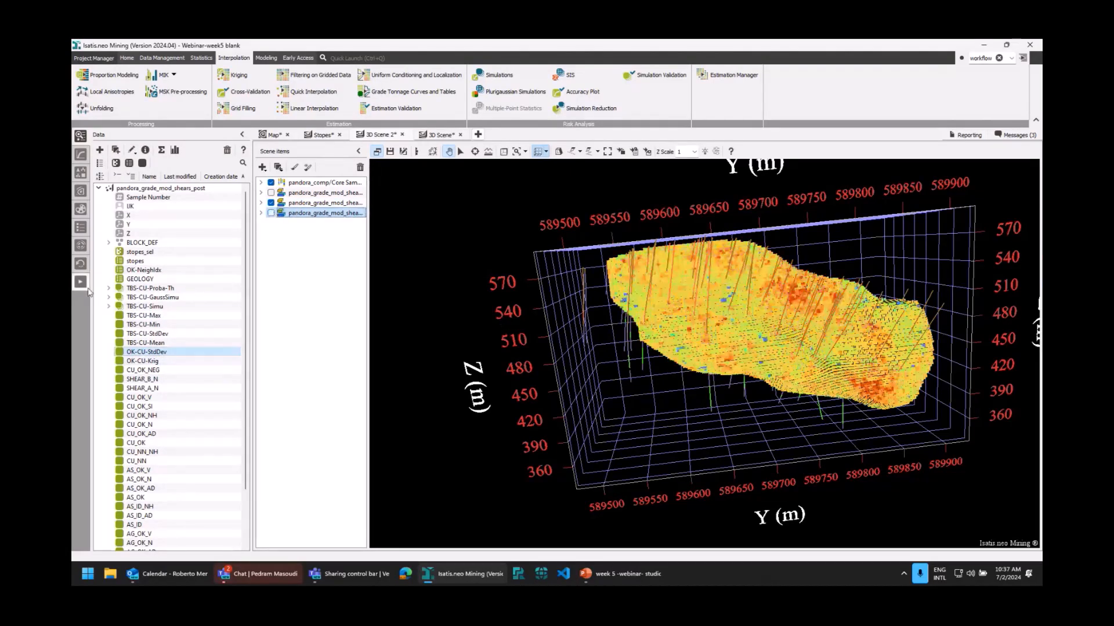
{"action": "left_click_drag", "start_coordinate": [145, 334], "coordinate": [883, 411]}
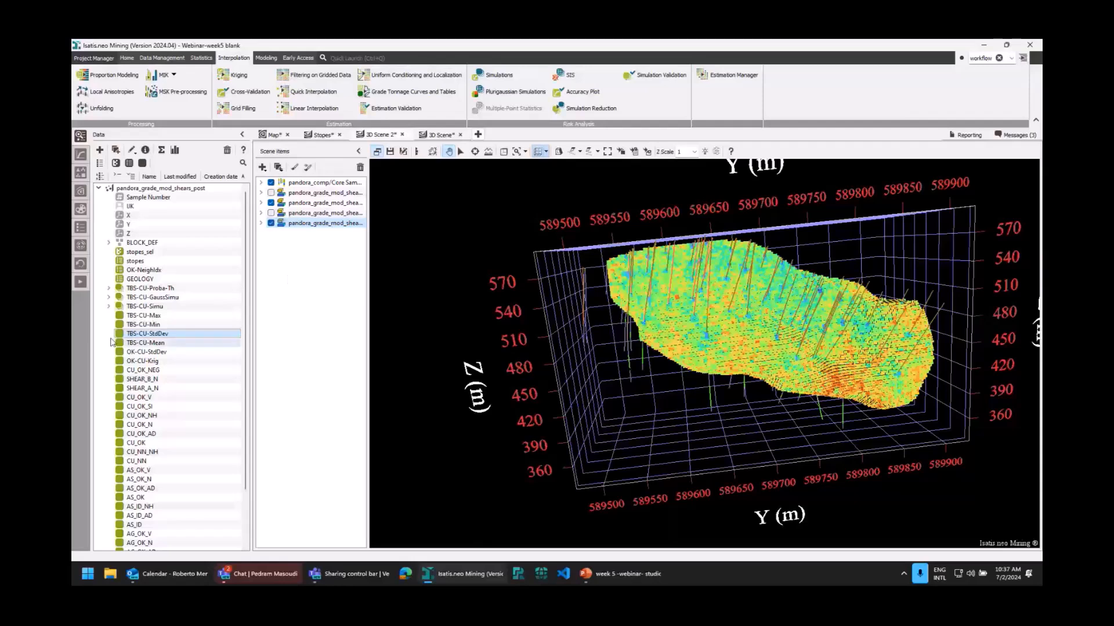
Add the TBS-CU-Proba-Th[1.50] probability variable to 3D Scene 2 and inspect it around the drillholes.
{"action": "left_click", "coordinate": [109, 288]}
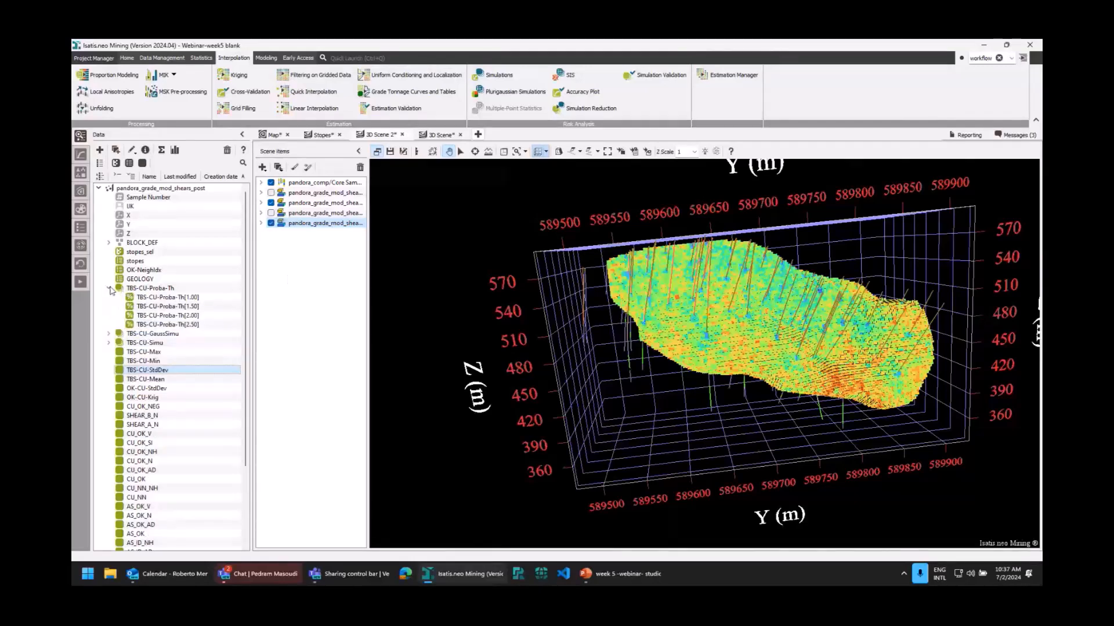
{"action": "left_click", "coordinate": [158, 315]}
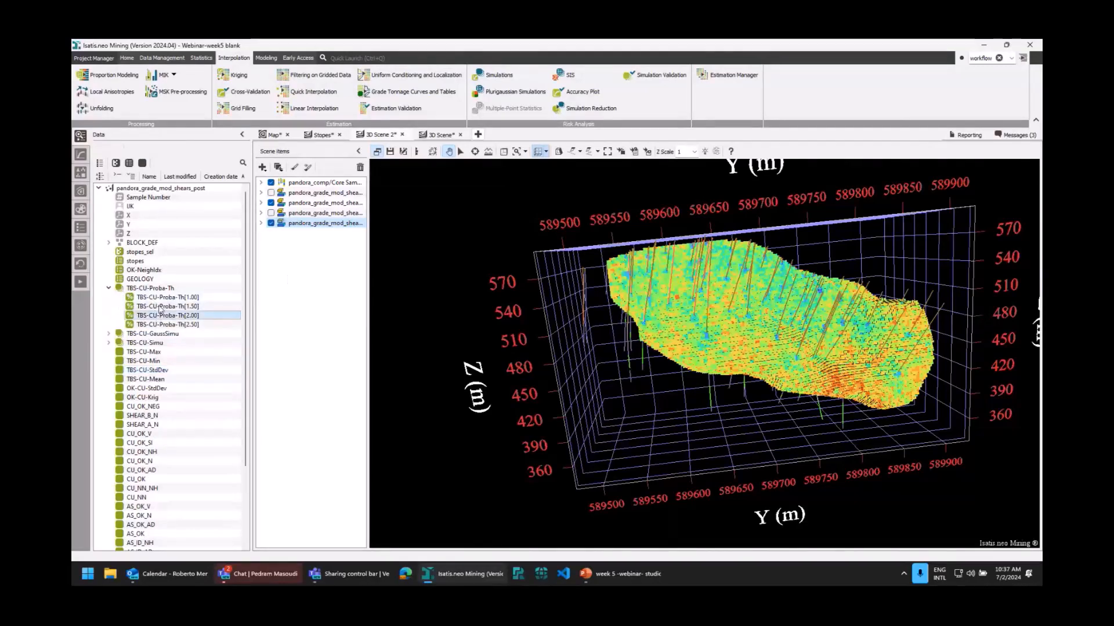
{"action": "left_click_drag", "start_coordinate": [160, 308], "coordinate": [488, 293]}
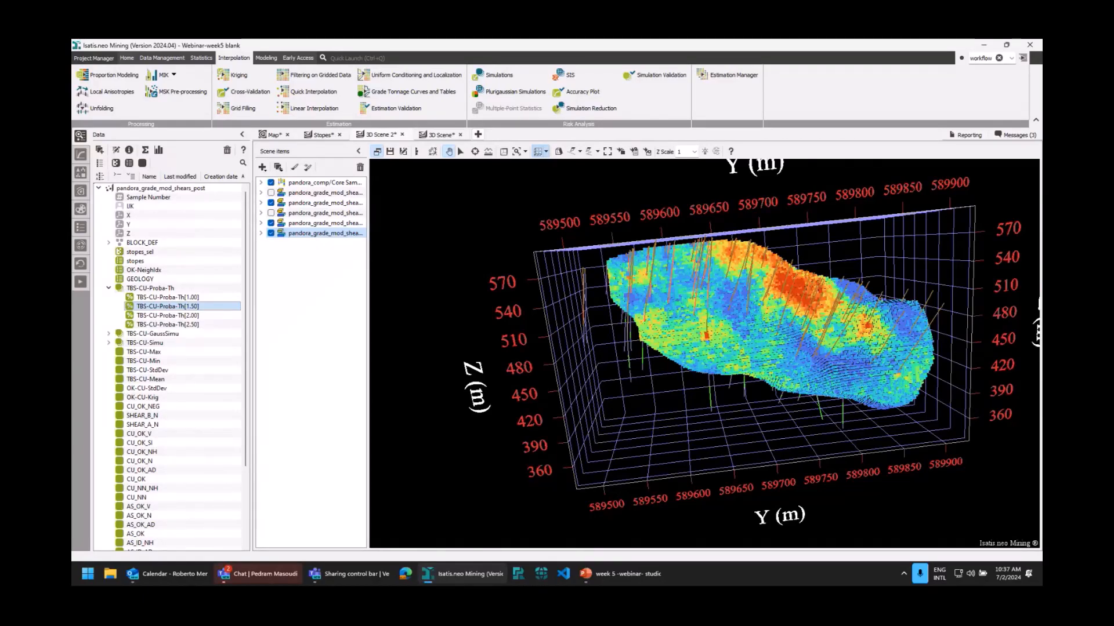
{"action": "left_click_drag", "start_coordinate": [703, 404], "coordinate": [726, 368]}
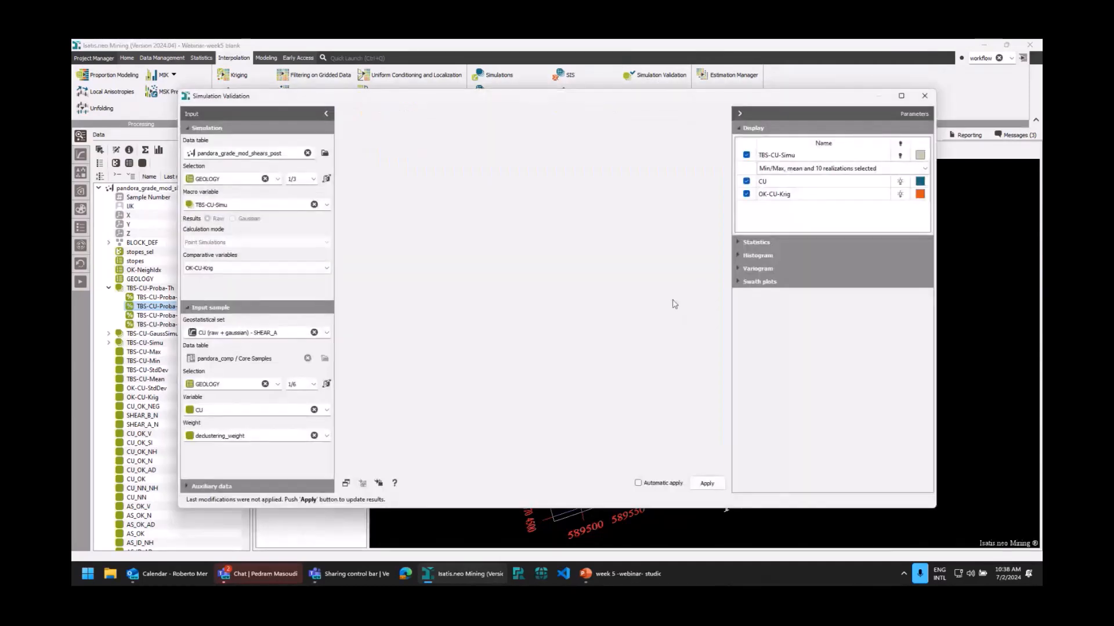
Compute the simulation validation for TBS-CU-Simu against CU and OK-CU-Krig, enlarge the window and review the statistics of the realizations.
{"action": "left_click", "coordinate": [707, 483]}
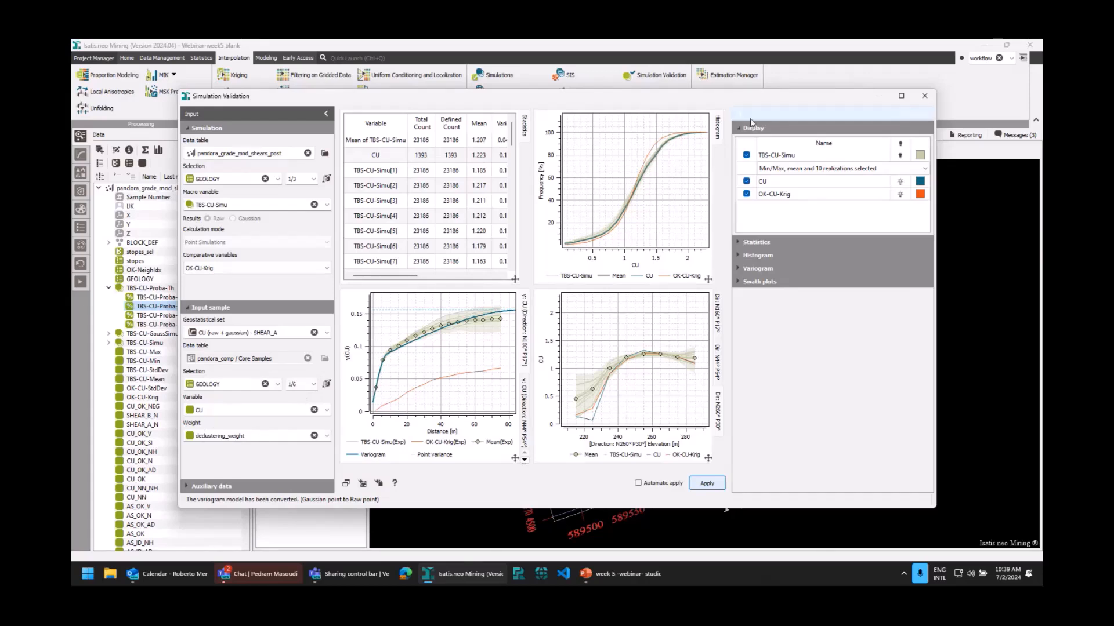
{"action": "left_click", "coordinate": [902, 96]}
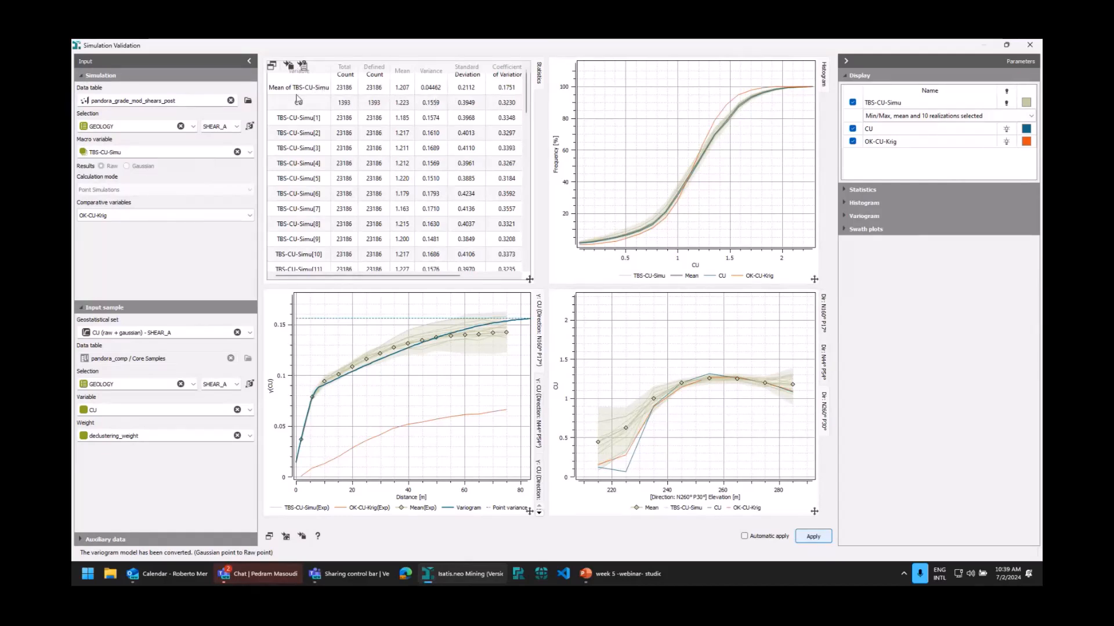
{"action": "scroll", "coordinate": [349, 122], "scroll_direction": "down", "scroll_amount": 12}
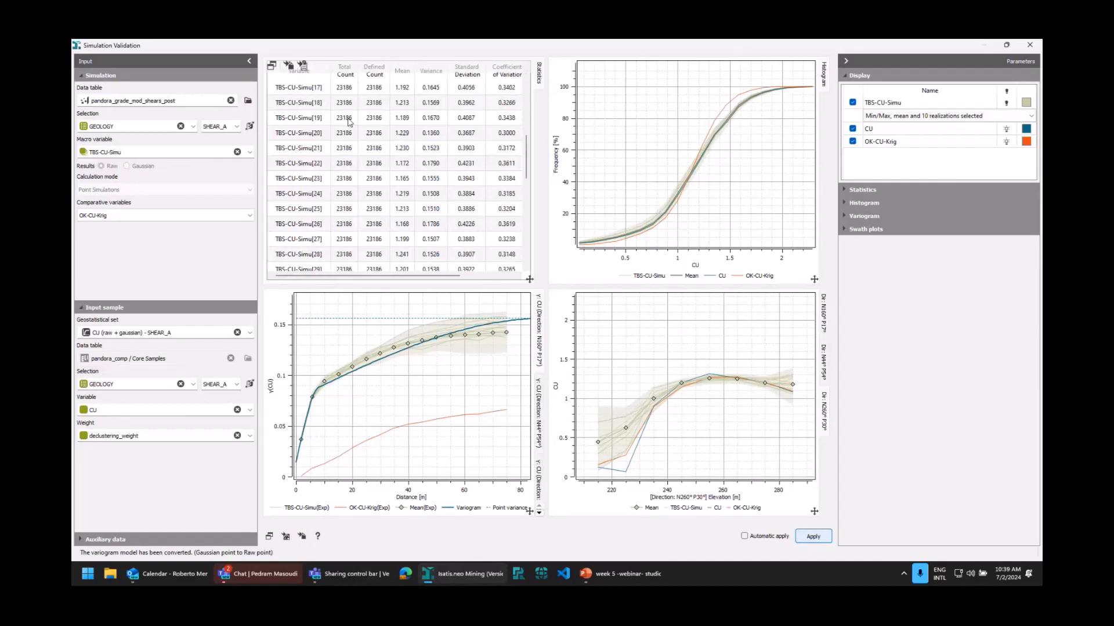
{"action": "scroll", "coordinate": [351, 135], "scroll_direction": "up", "scroll_amount": 12}
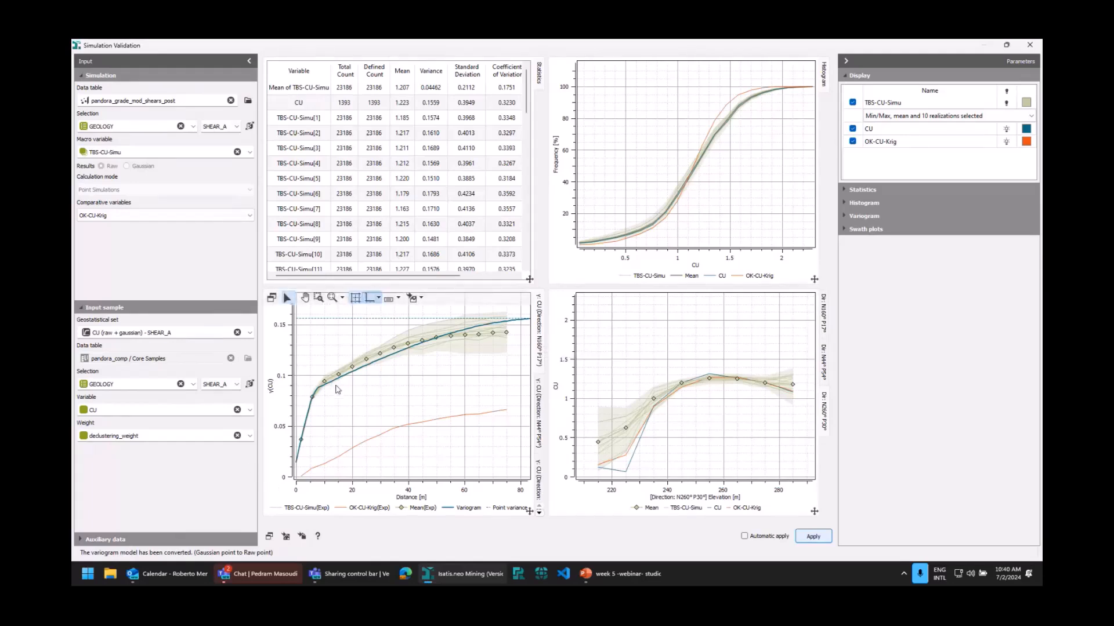
Compare the validation variograms of the simulations, kriging and variogram model across the calculation directions.
{"action": "left_click", "coordinate": [541, 372]}
{"action": "scroll", "coordinate": [541, 373], "scroll_direction": "up", "scroll_amount": 2}
{"action": "scroll", "coordinate": [540, 372], "scroll_direction": "down", "scroll_amount": 2}
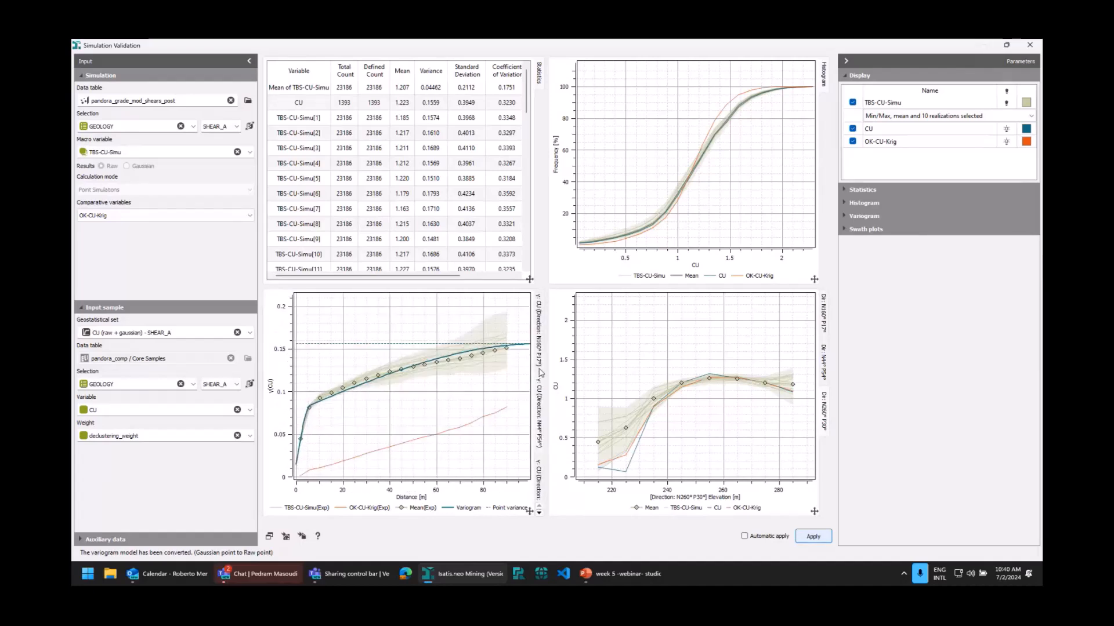
{"action": "scroll", "coordinate": [541, 372], "scroll_direction": "up", "scroll_amount": 1}
{"action": "scroll", "coordinate": [541, 373], "scroll_direction": "up", "scroll_amount": 1}
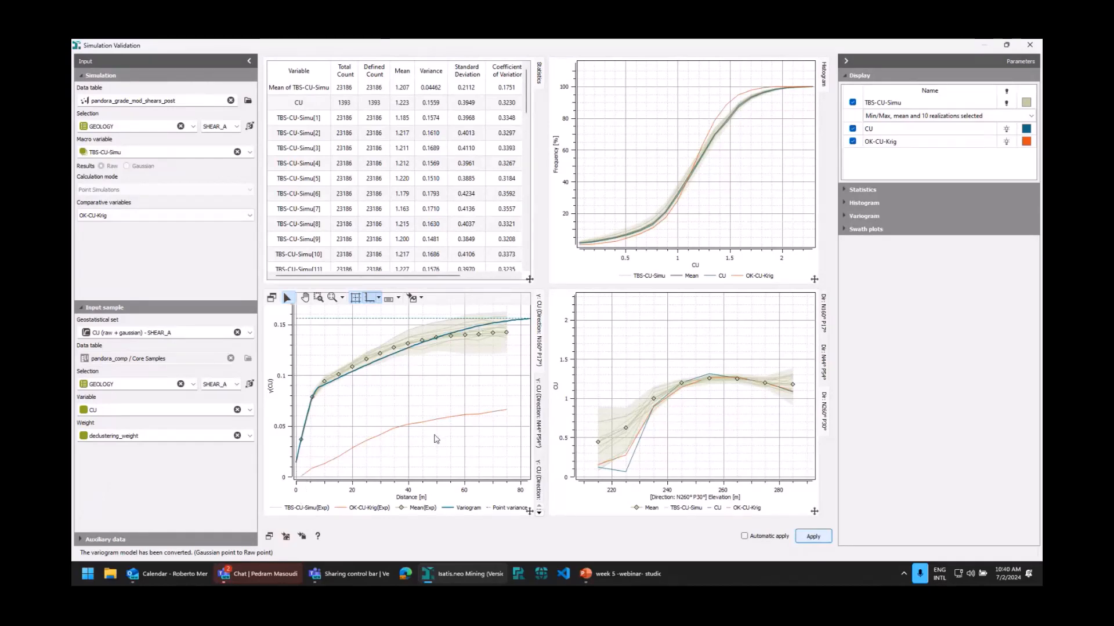
Review the CU swath plots along directions N160° P17°, N44° P54° and N260° P30°.
{"action": "mouse_move", "coordinate": [569, 424]}
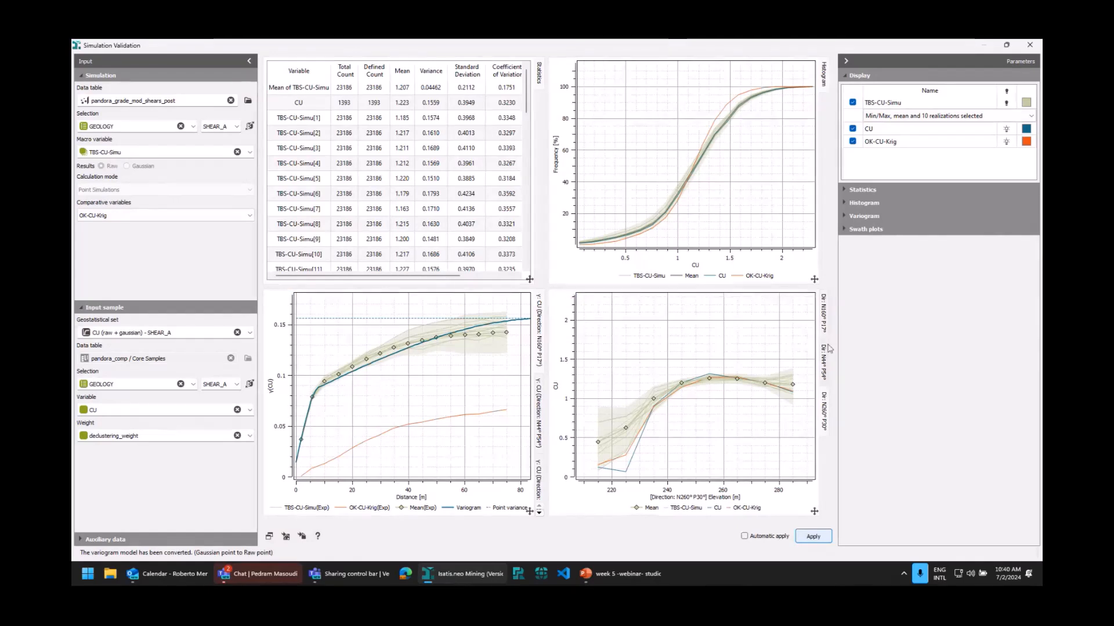
{"action": "left_click", "coordinate": [825, 318]}
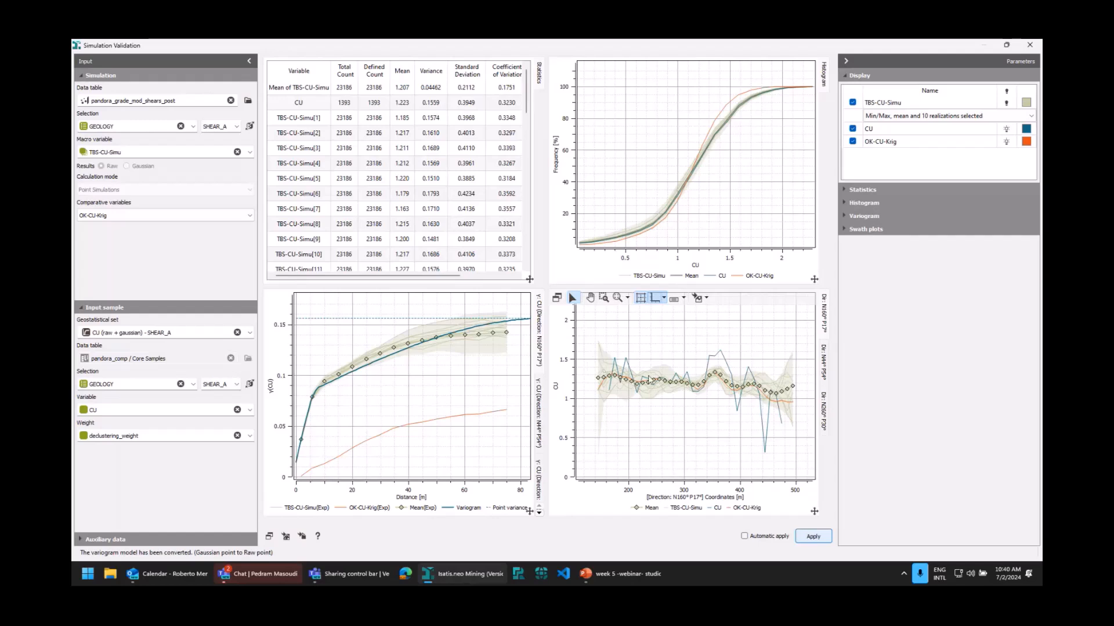
{"action": "left_click", "coordinate": [824, 369]}
{"action": "left_click", "coordinate": [824, 407]}
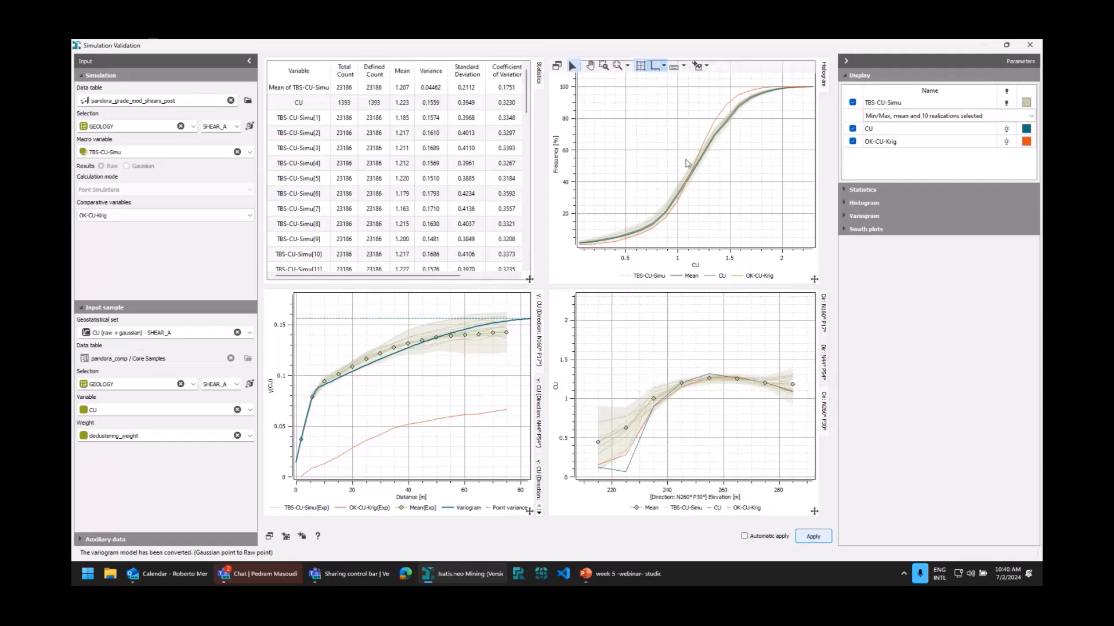
Highlight realizations TBS-CU-Simu[3] and TBS-CU-Simu[6] in turn across the validation plots, and close the simulation validation.
{"action": "left_click", "coordinate": [310, 149]}
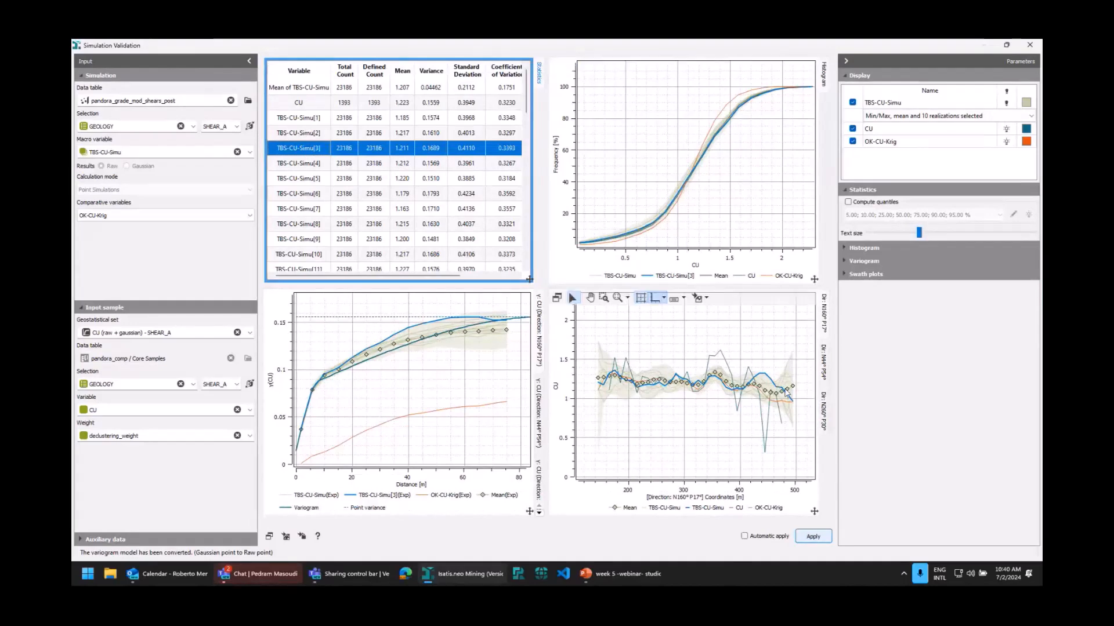
{"action": "left_click", "coordinate": [583, 255]}
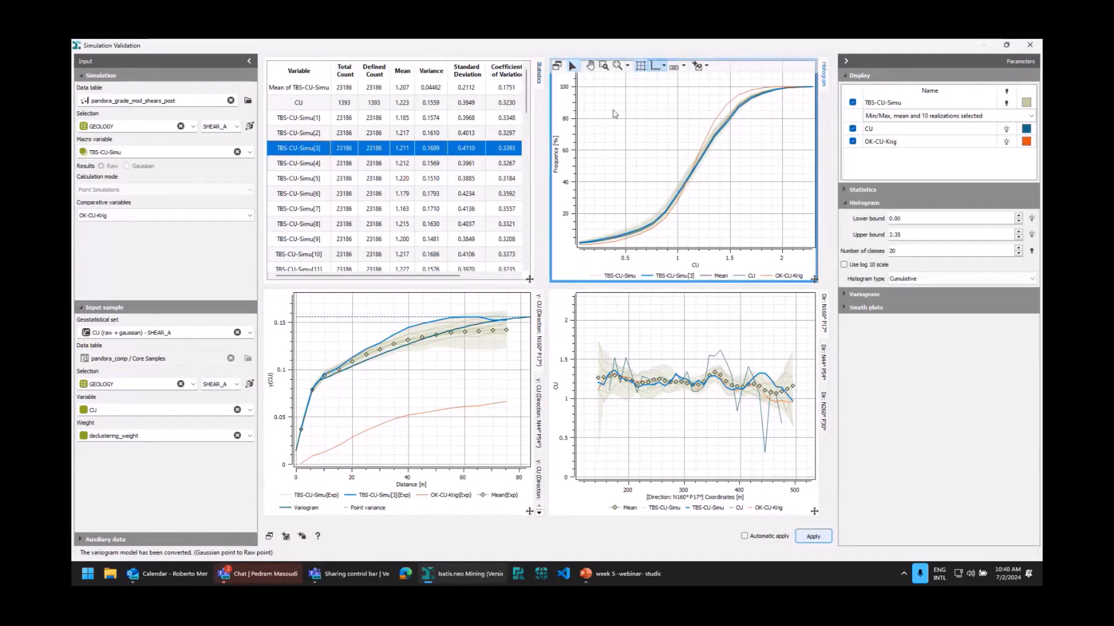
{"action": "left_click", "coordinate": [590, 65]}
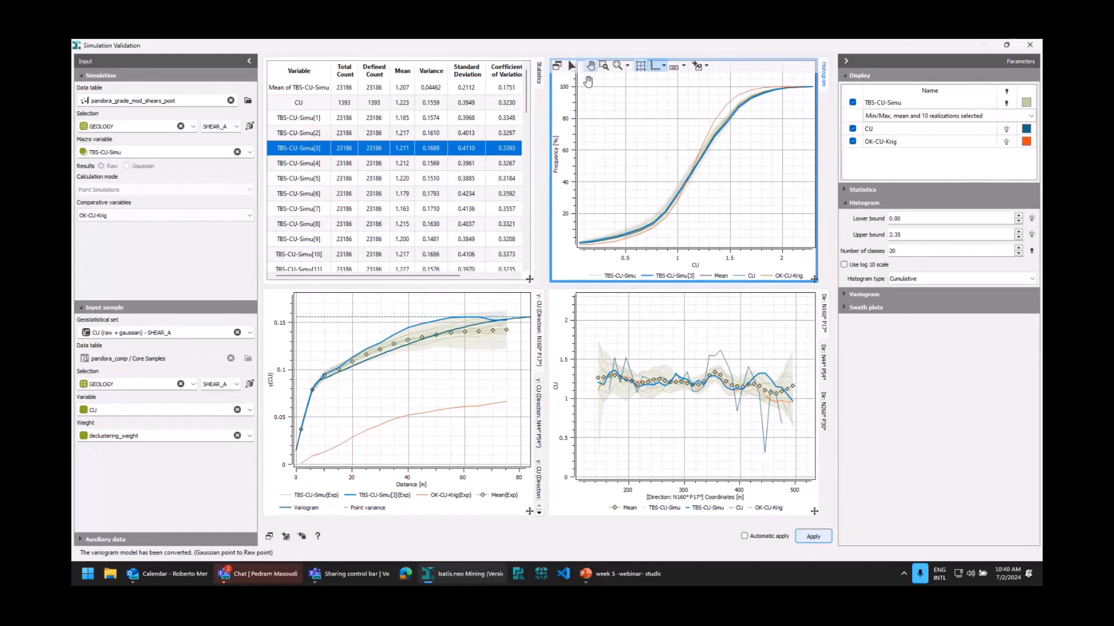
{"action": "left_click", "coordinate": [572, 66]}
{"action": "left_click", "coordinate": [616, 114]}
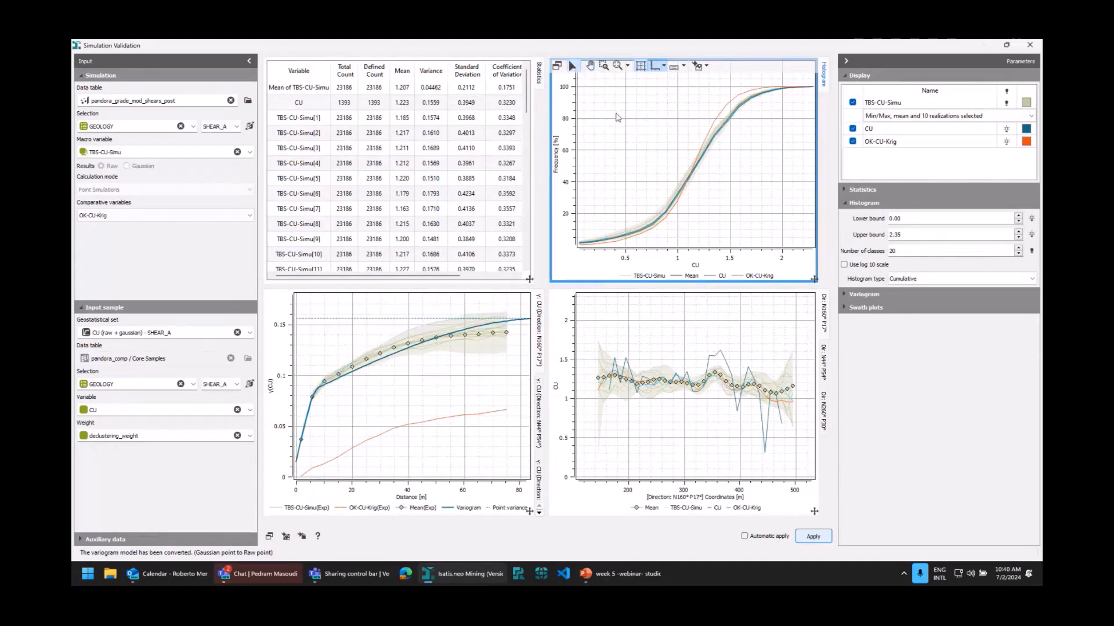
{"action": "left_click", "coordinate": [679, 193]}
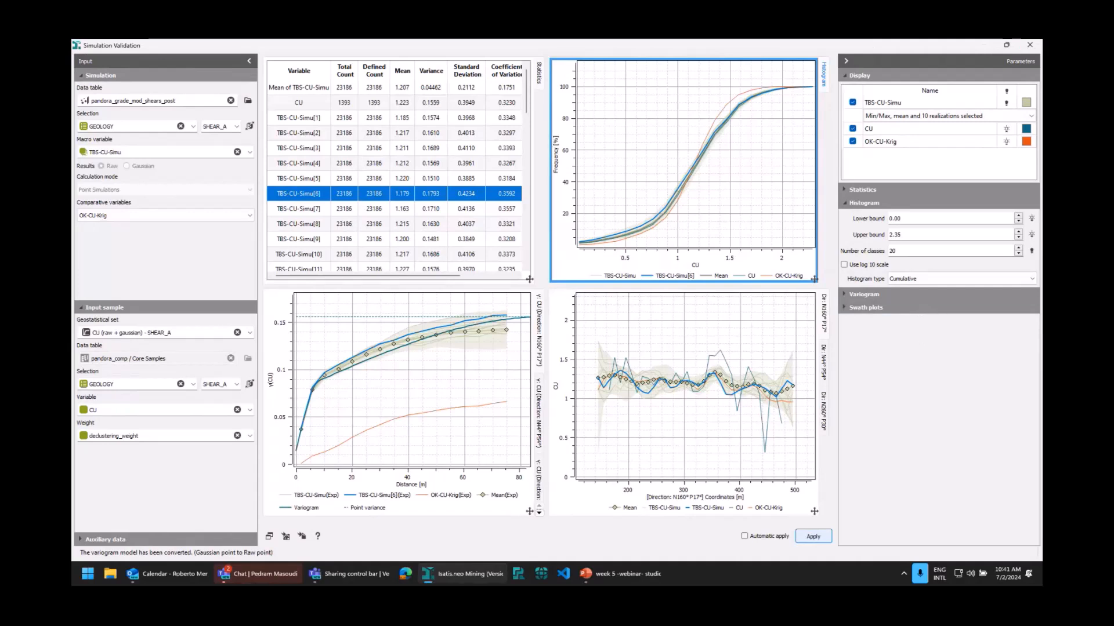
{"action": "left_click", "coordinate": [1030, 47]}
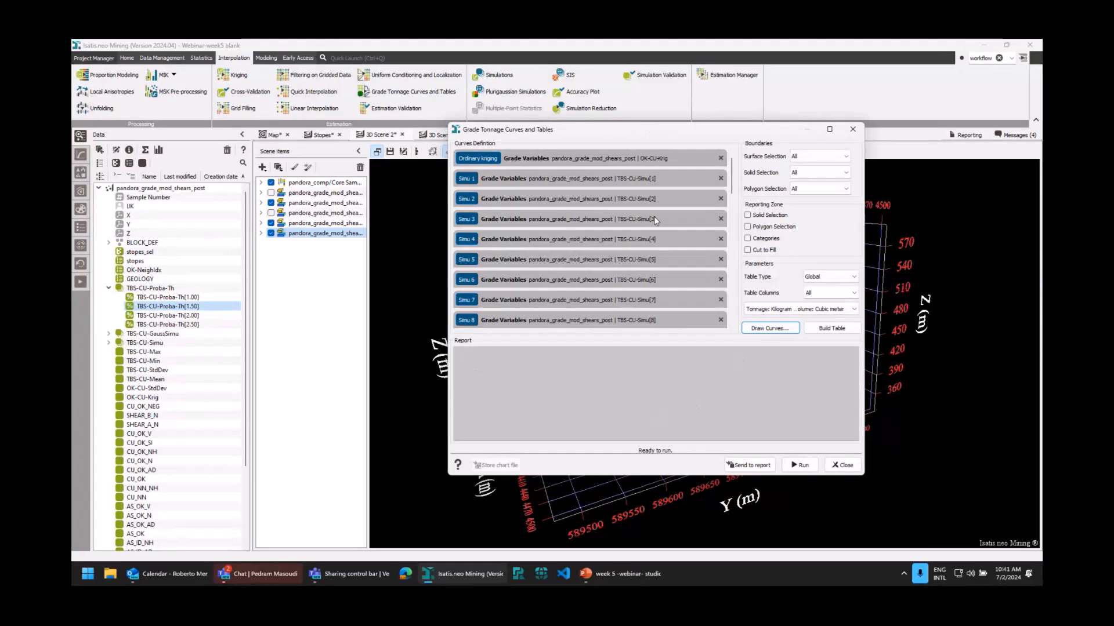
Draw the grade tonnage curves for ordinary kriging and the CU simulations, and enlarge the curves window.
{"action": "left_click", "coordinate": [770, 328]}
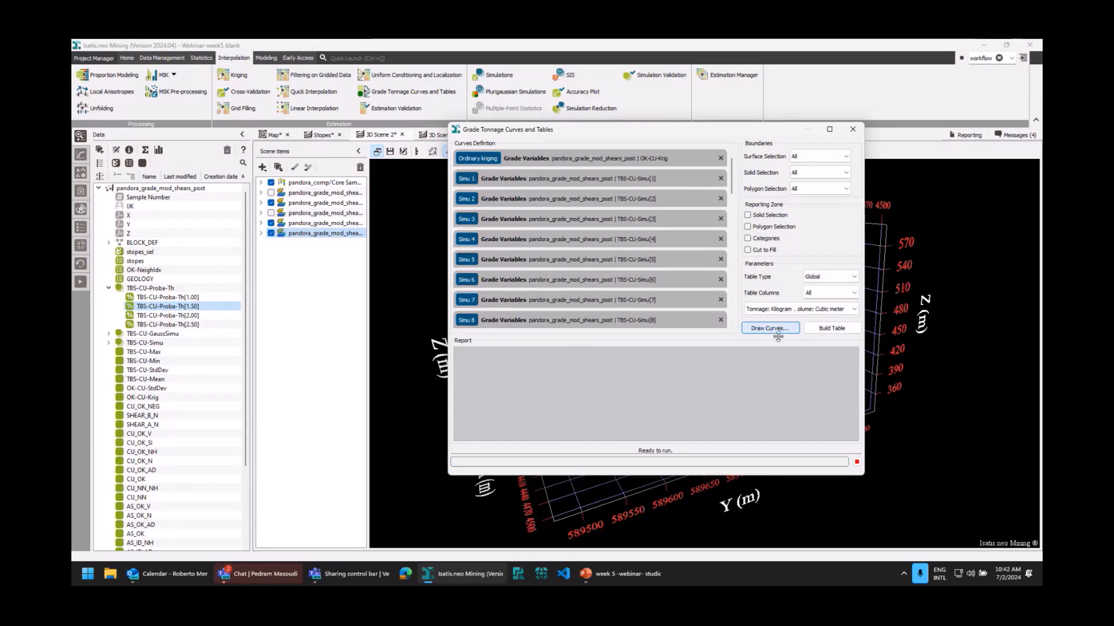
{"action": "left_click", "coordinate": [776, 328]}
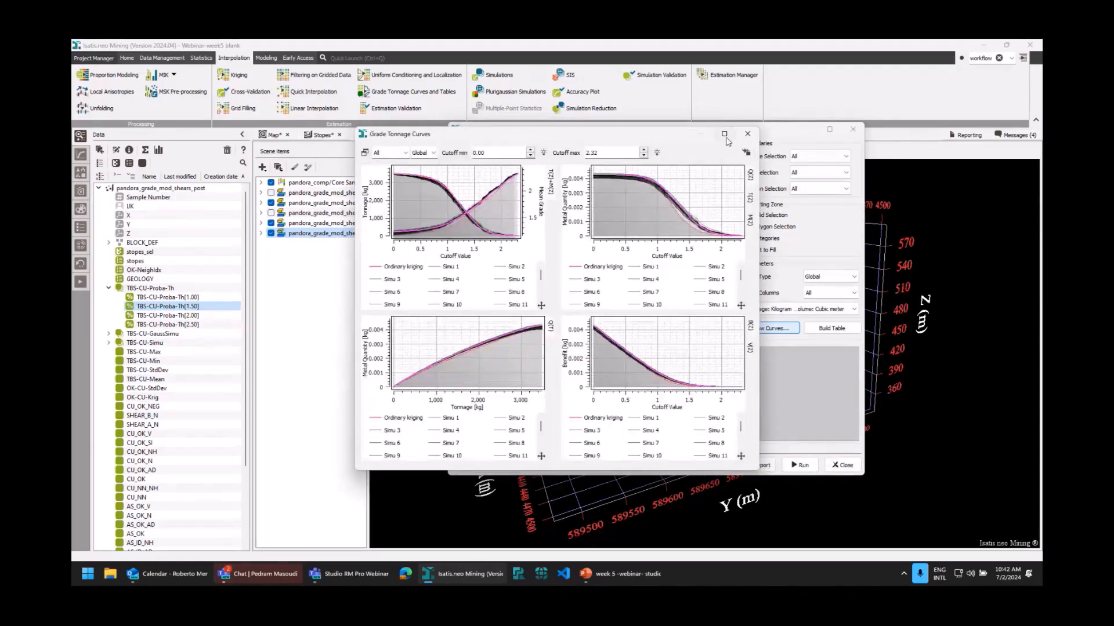
{"action": "left_click", "coordinate": [724, 134]}
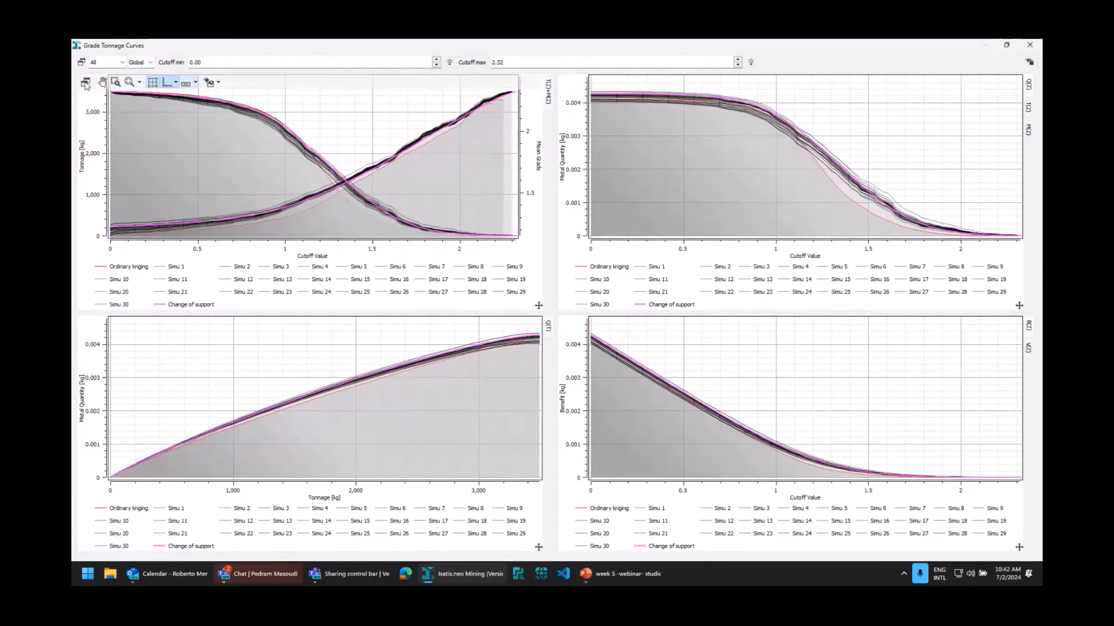
Examine the tonnage and mean grade versus cutoff chart in an enlarged window, and close the curves and the grade tonnage setup.
{"action": "left_click", "coordinate": [87, 85]}
{"action": "double_click", "coordinate": [746, 289]}
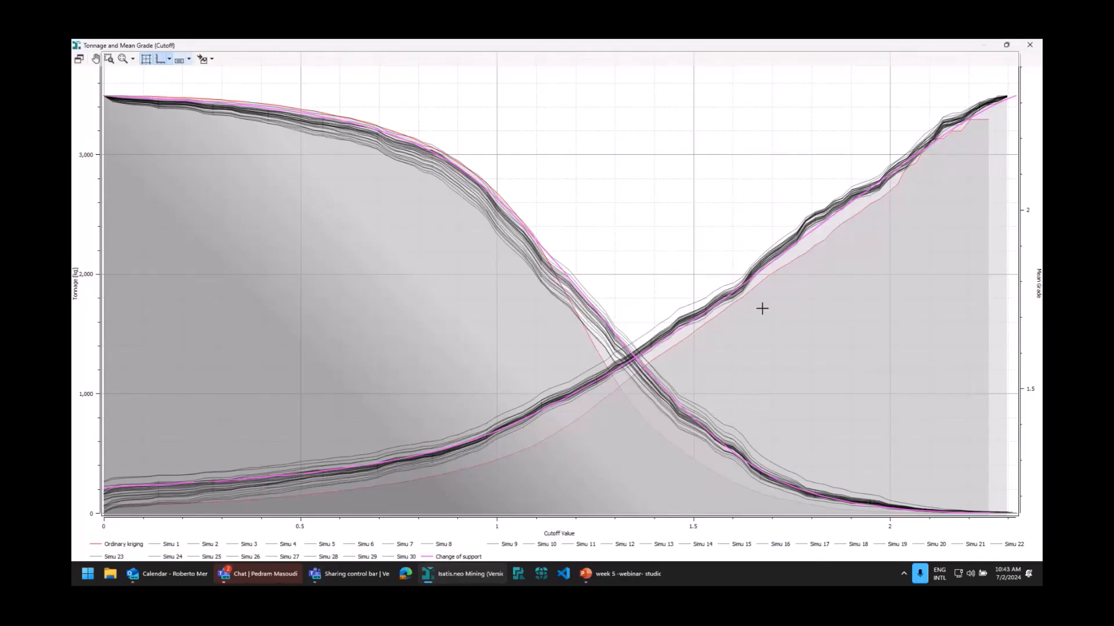
{"action": "left_click", "coordinate": [1030, 46]}
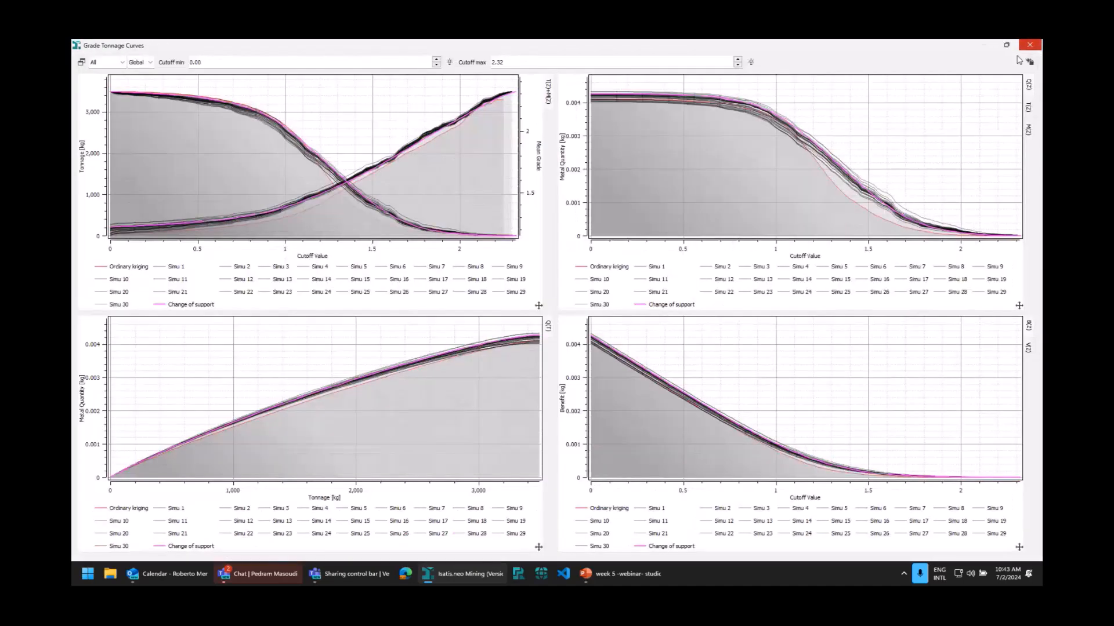
{"action": "left_click", "coordinate": [1029, 45]}
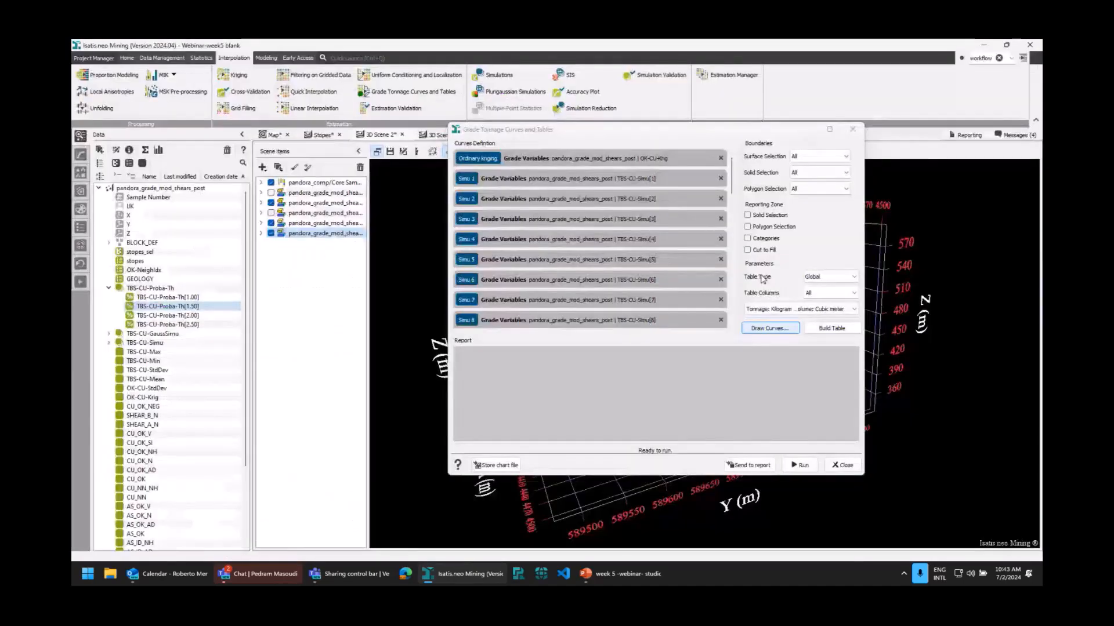
{"action": "left_click", "coordinate": [851, 130]}
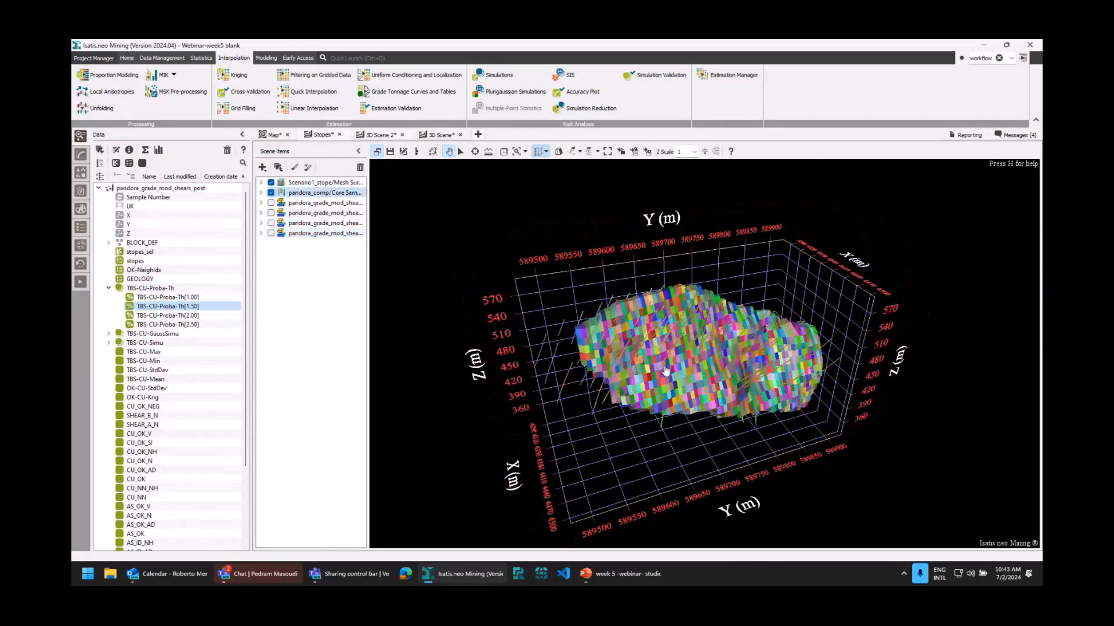
Activate the stopes_year filter on the Scenario1_stope mesh layer in the Stopes scene and inspect the selected stopes among the drillholes.
{"action": "scroll", "coordinate": [665, 371], "scroll_direction": "up", "scroll_amount": 10}
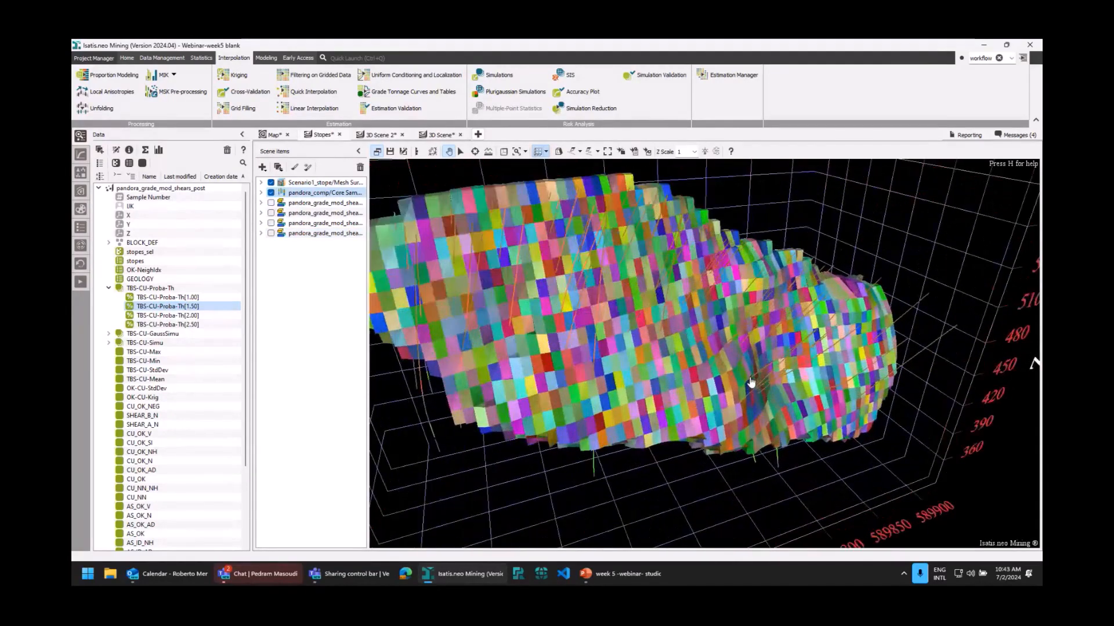
{"action": "scroll", "coordinate": [750, 382], "scroll_direction": "down", "scroll_amount": 4}
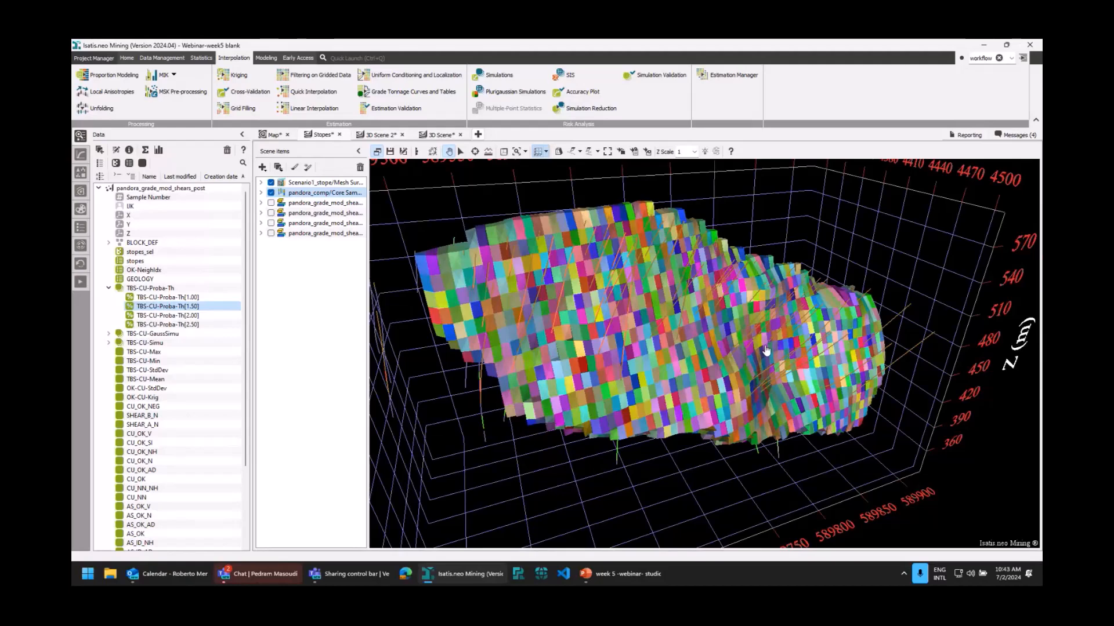
{"action": "double_click", "coordinate": [325, 183]}
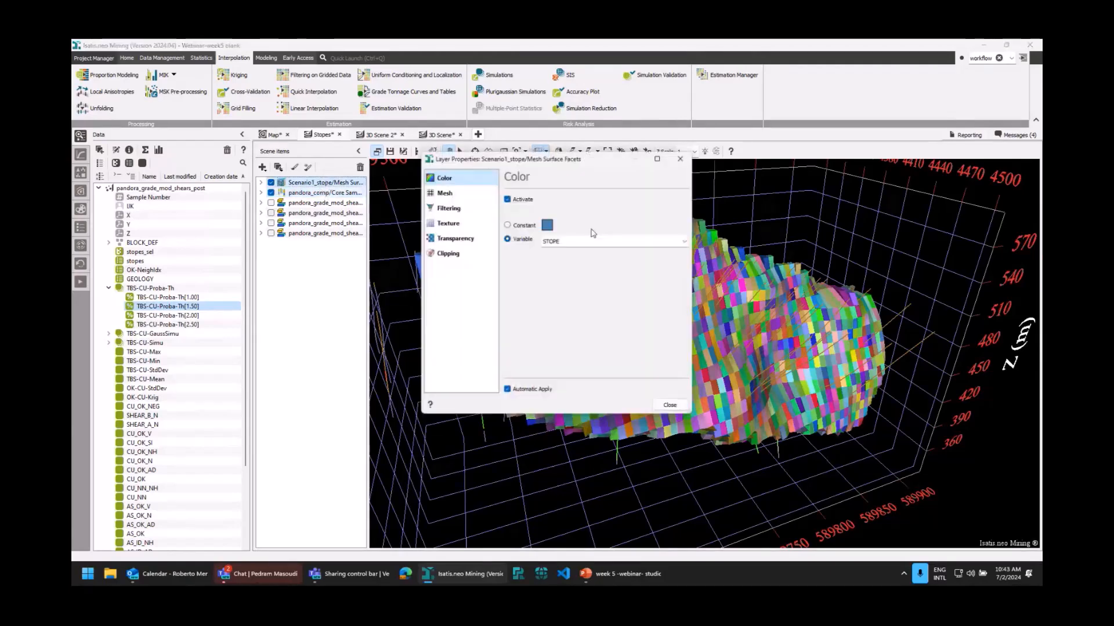
{"action": "left_click", "coordinate": [449, 208]}
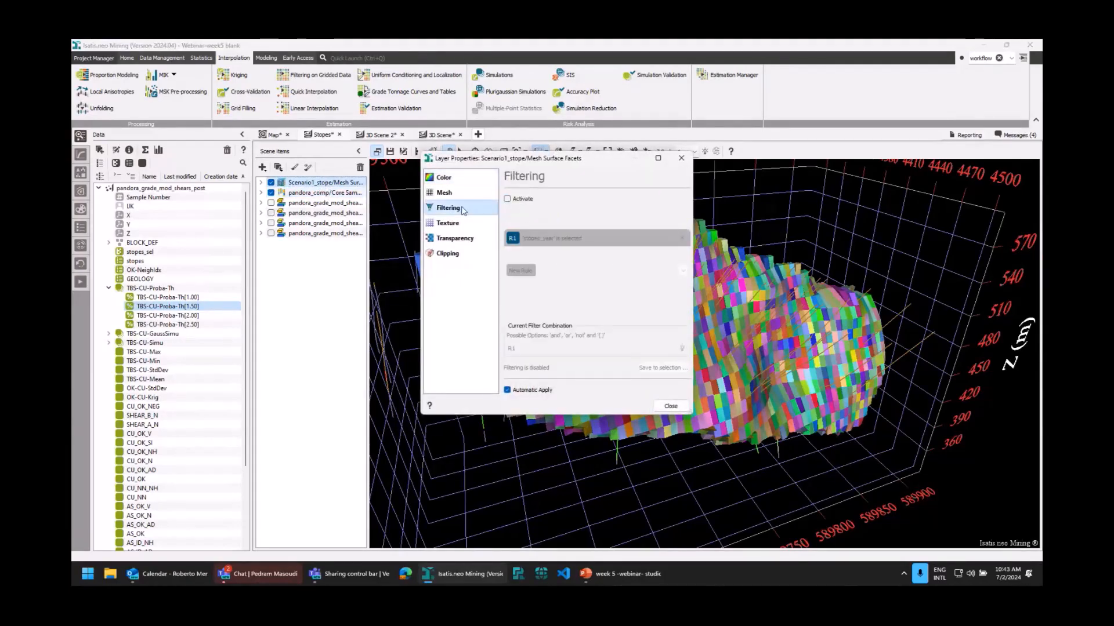
{"action": "left_click", "coordinate": [508, 199]}
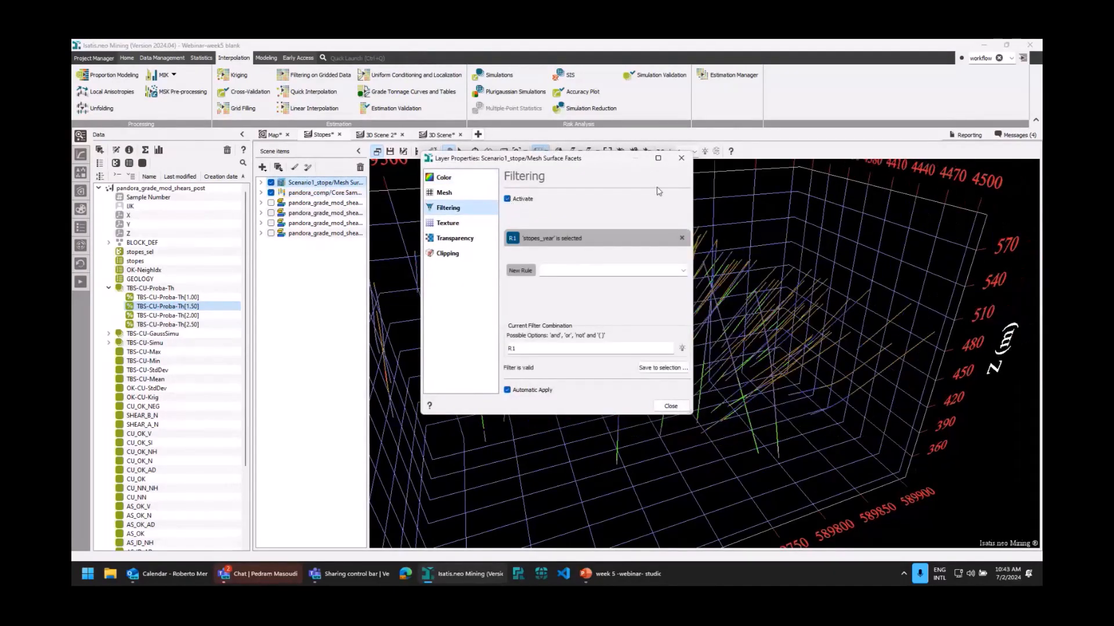
{"action": "left_click", "coordinate": [681, 158]}
{"action": "left_click_drag", "start_coordinate": [629, 412], "coordinate": [696, 265]}
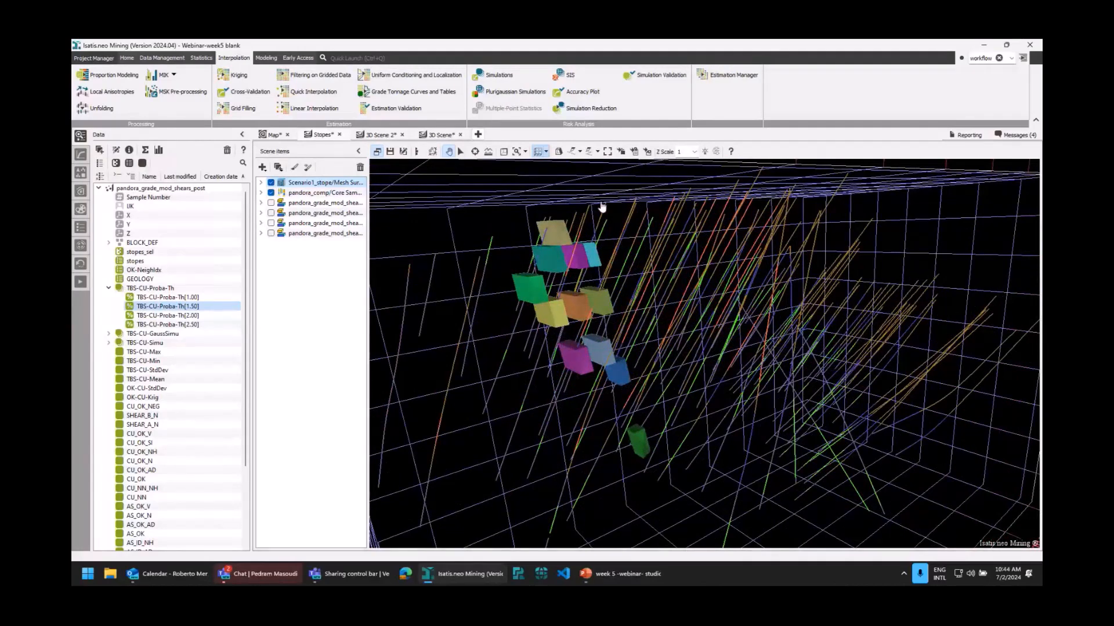
Open the Calculator for pandora_grade_mod_shears_post, read through its Python script plotting grade uncertainty per stope, and close it without running.
{"action": "left_click_drag", "start_coordinate": [666, 315], "coordinate": [680, 319]}
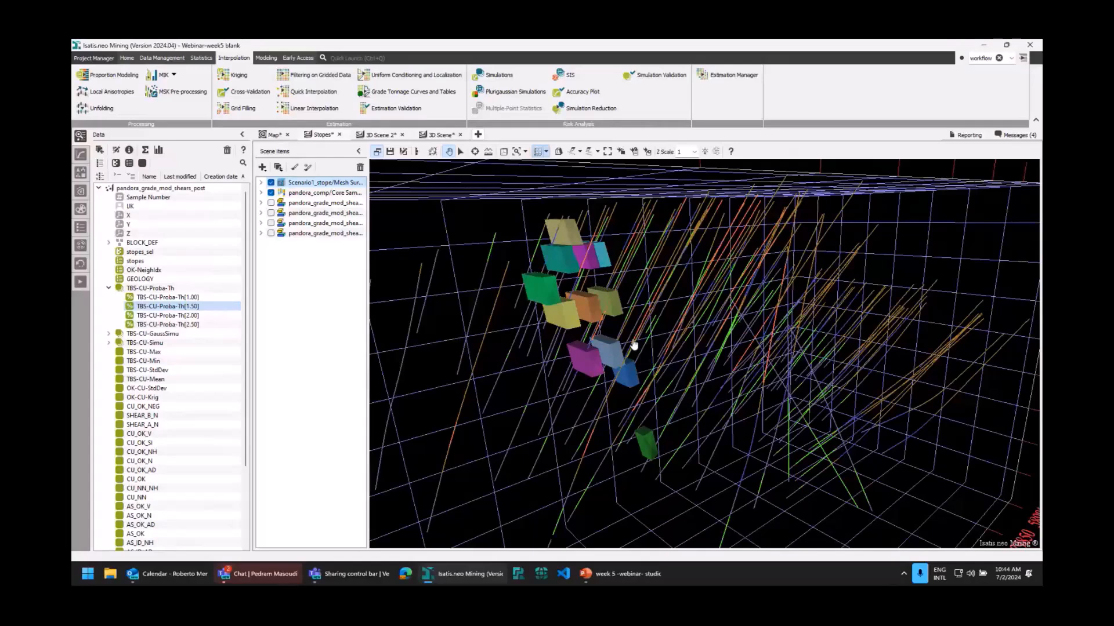
{"action": "left_click_drag", "start_coordinate": [634, 345], "coordinate": [762, 399]}
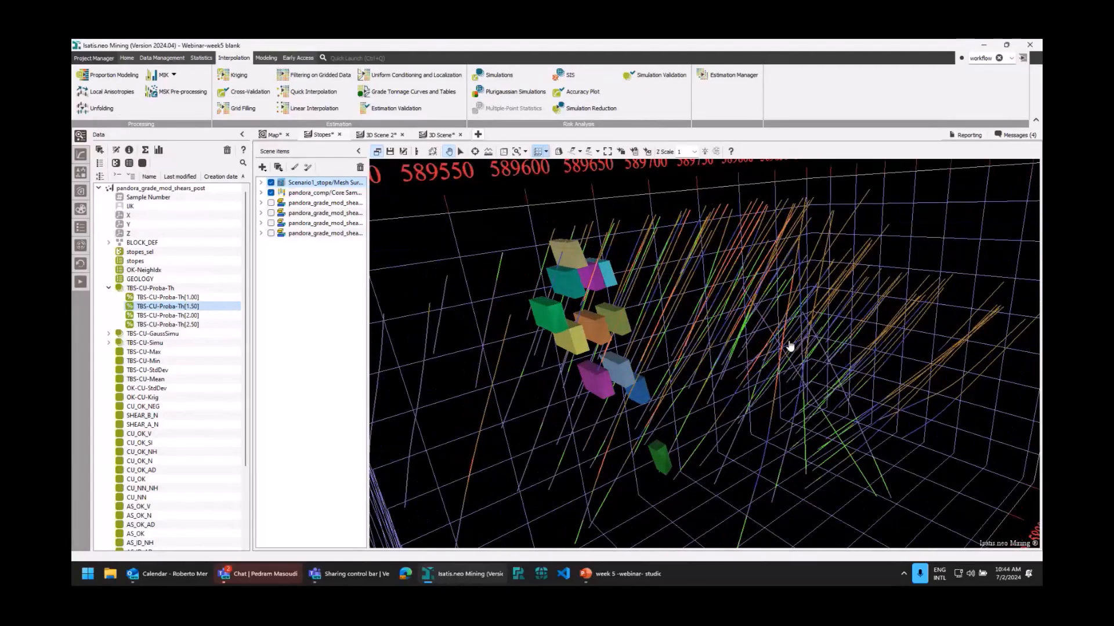
{"action": "left_click", "coordinate": [172, 59]}
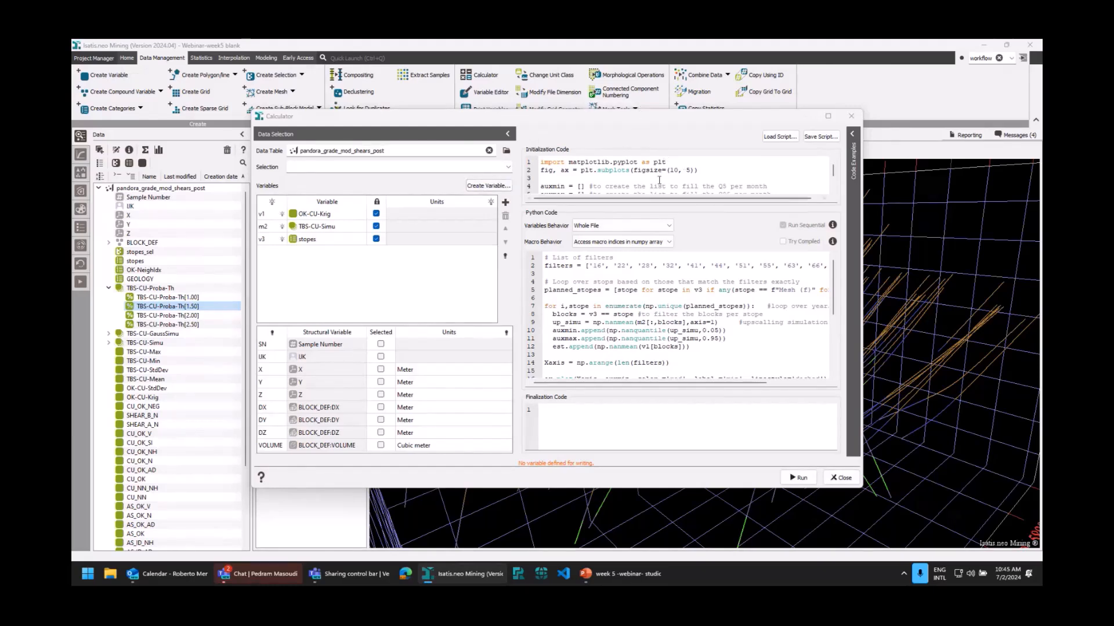
{"action": "scroll", "coordinate": [699, 172], "scroll_direction": "down", "scroll_amount": 1}
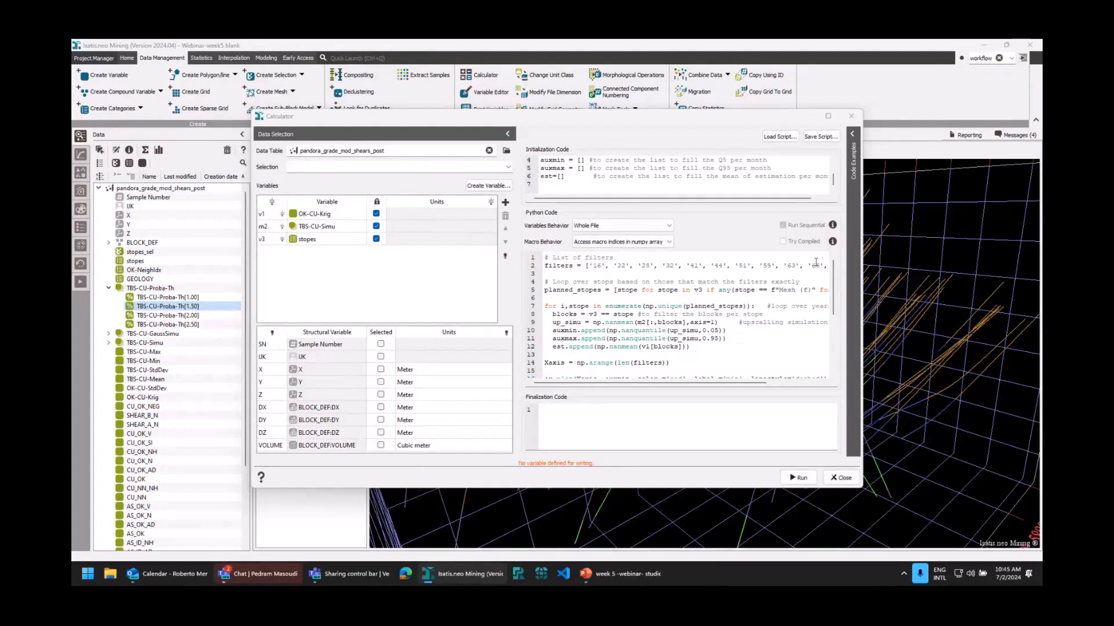
{"action": "scroll", "coordinate": [688, 343], "scroll_direction": "down", "scroll_amount": 1}
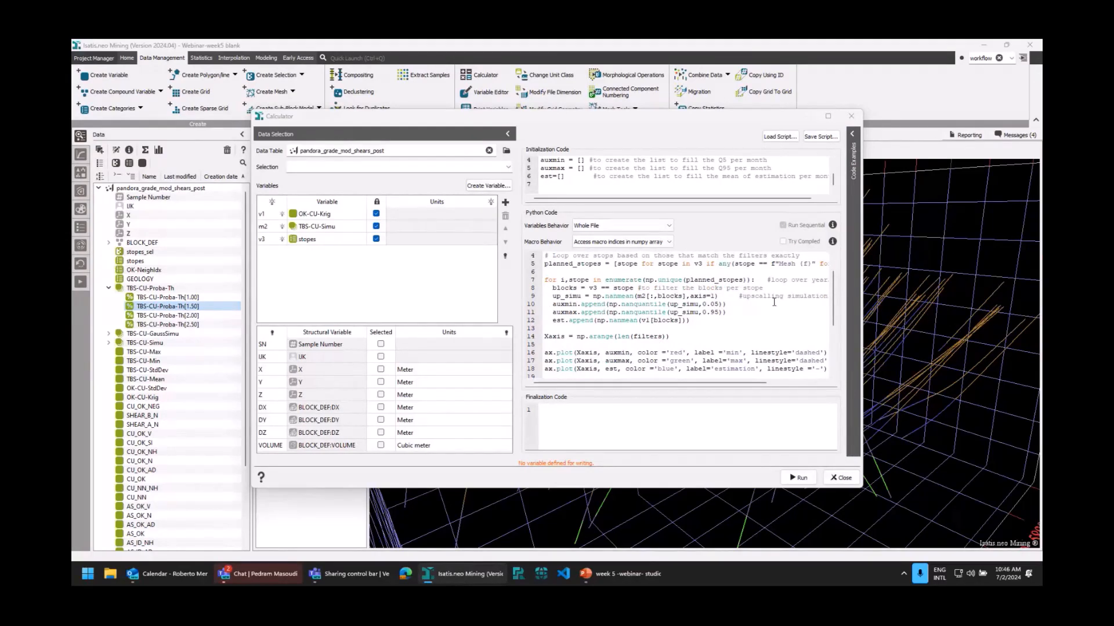
{"action": "scroll", "coordinate": [647, 290], "scroll_direction": "down", "scroll_amount": 3}
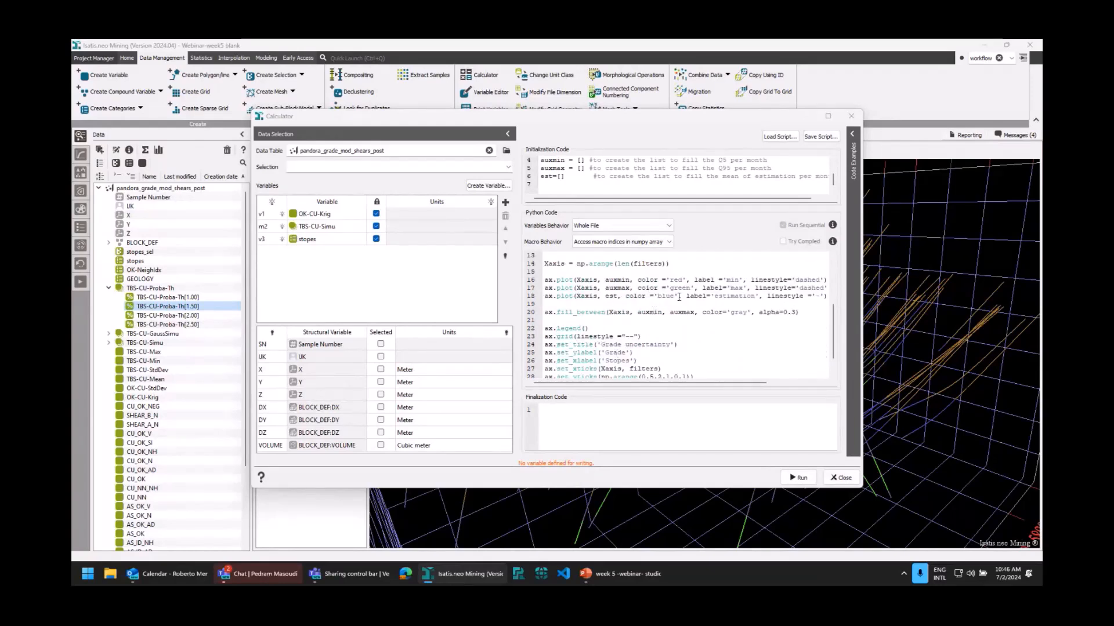
{"action": "scroll", "coordinate": [678, 297], "scroll_direction": "down", "scroll_amount": 1}
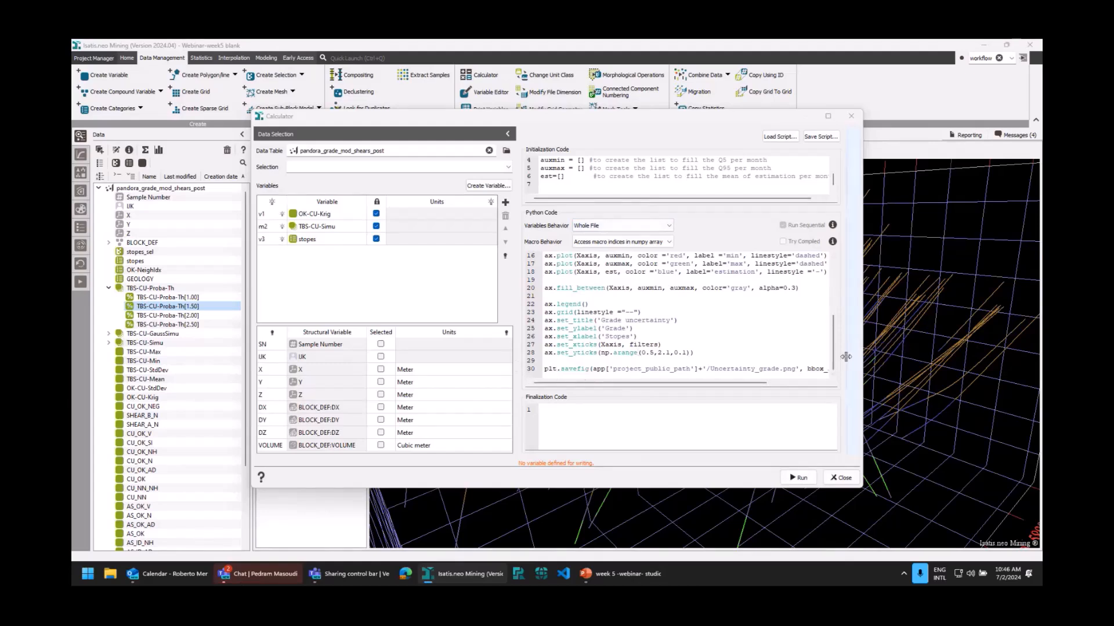
{"action": "left_click", "coordinate": [845, 480]}
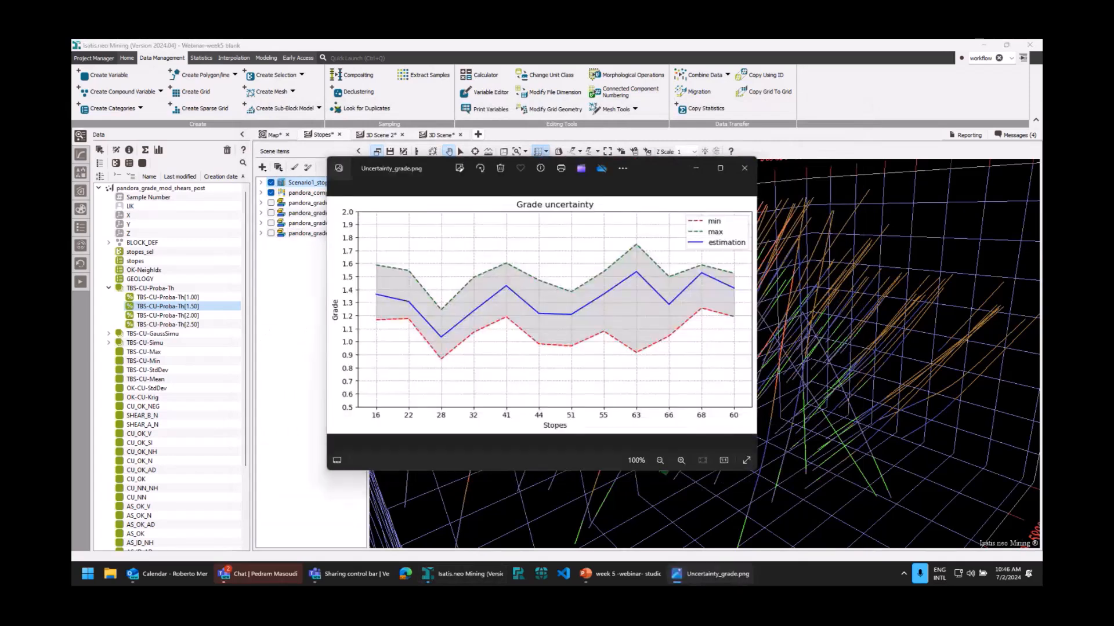
Examine the grade uncertainty chart per stope in the Uncertainty_grade.png image, repositioning its window over the Stopes scene.
{"action": "left_click_drag", "start_coordinate": [646, 165], "coordinate": [651, 175]}
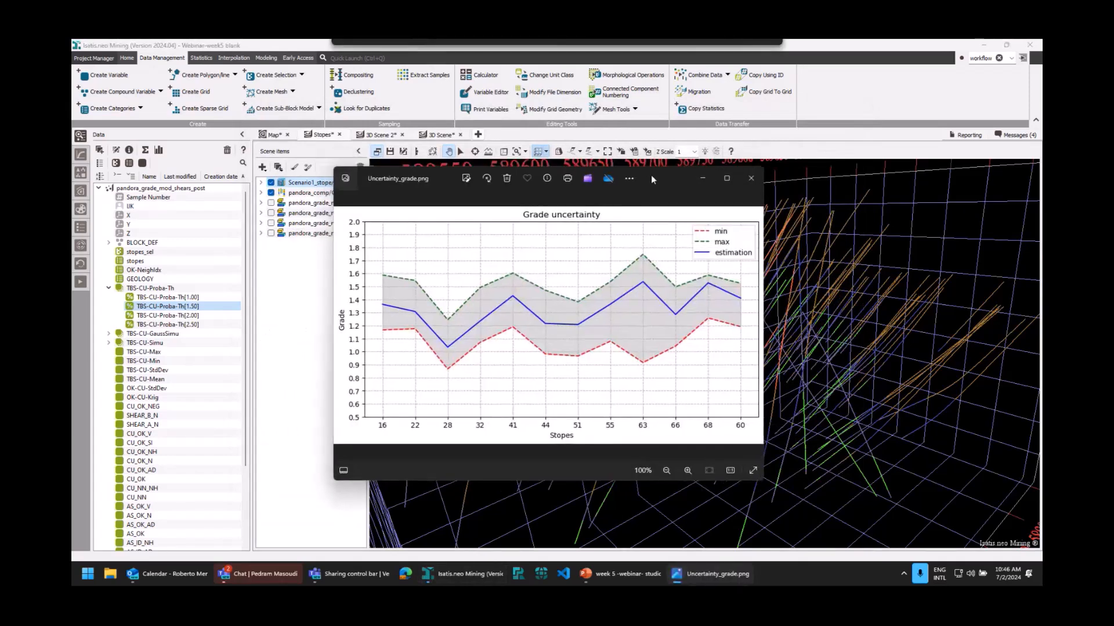
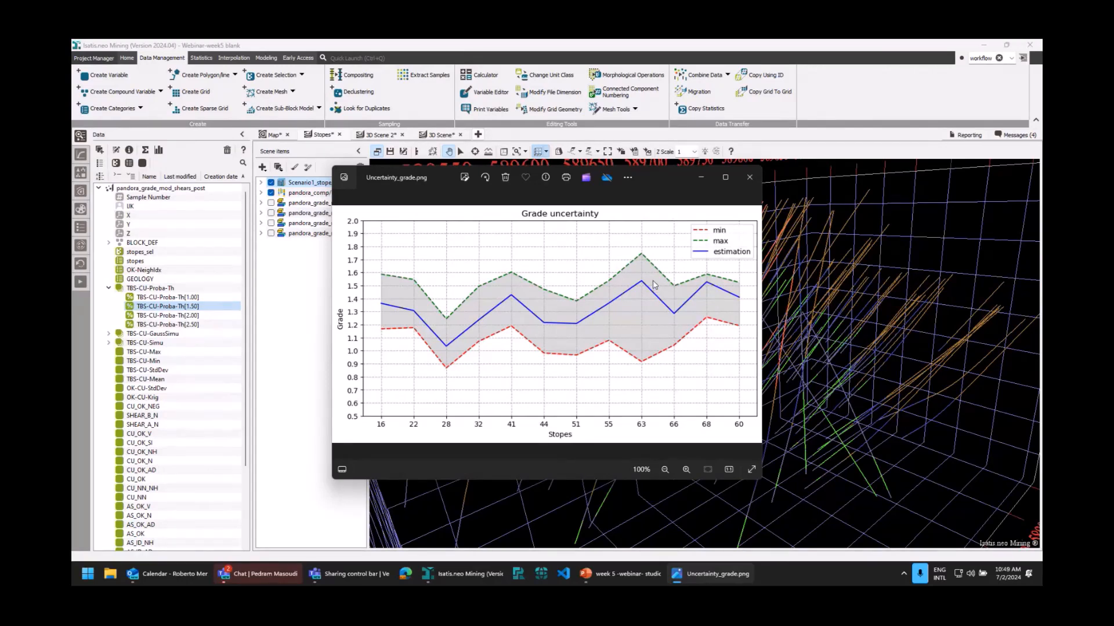
{"action": "left_click_drag", "start_coordinate": [662, 178], "coordinate": [666, 191]}
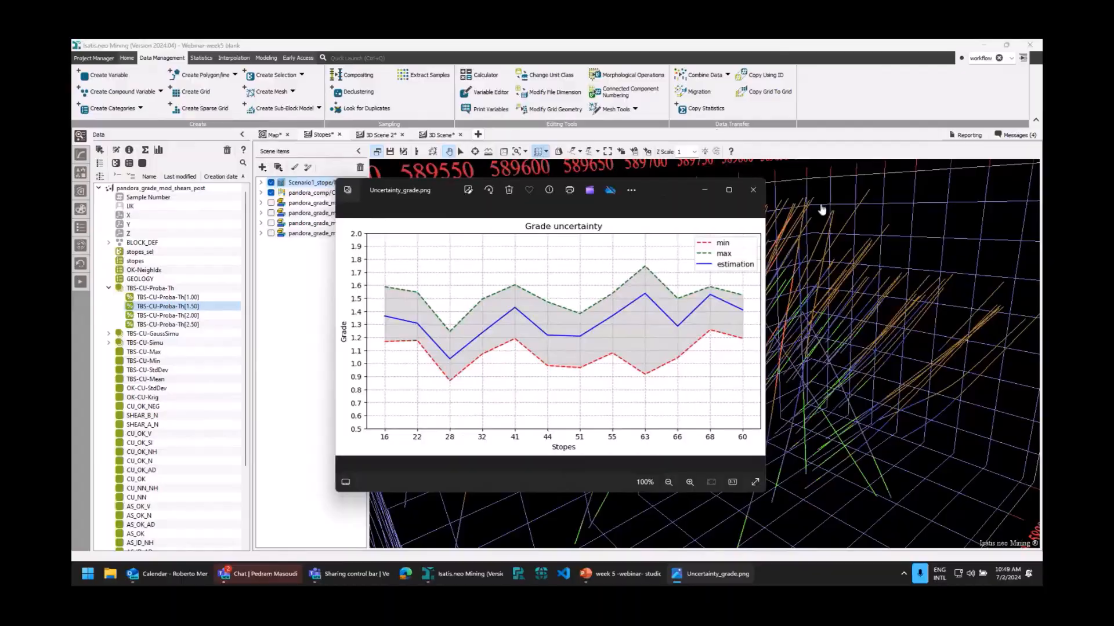